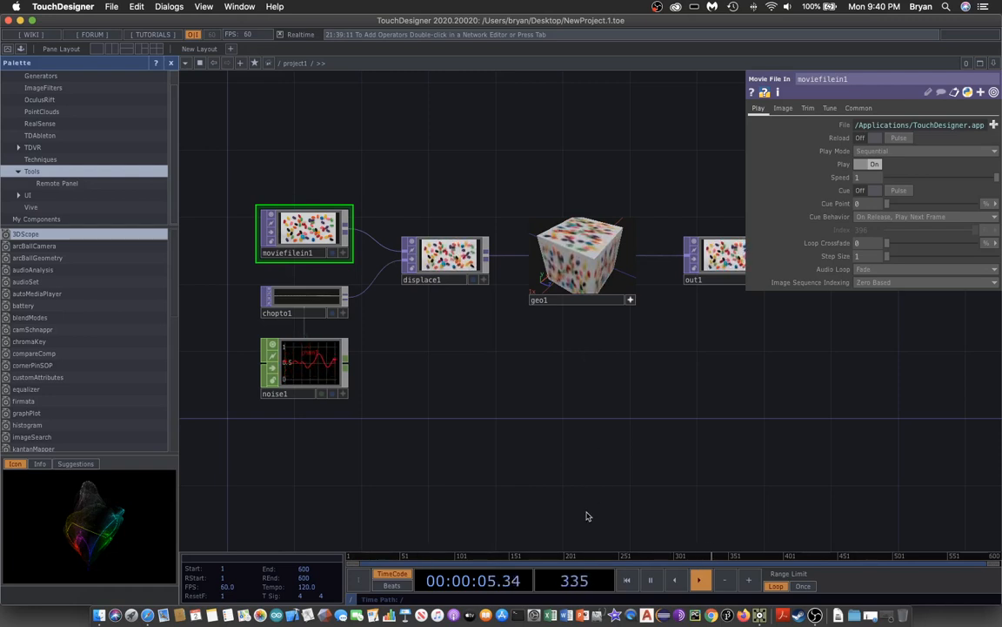
- Delete all the default operators except the Out operator, and close the palette
left_click_drag(239, 162, 628, 455)
key("Delete")
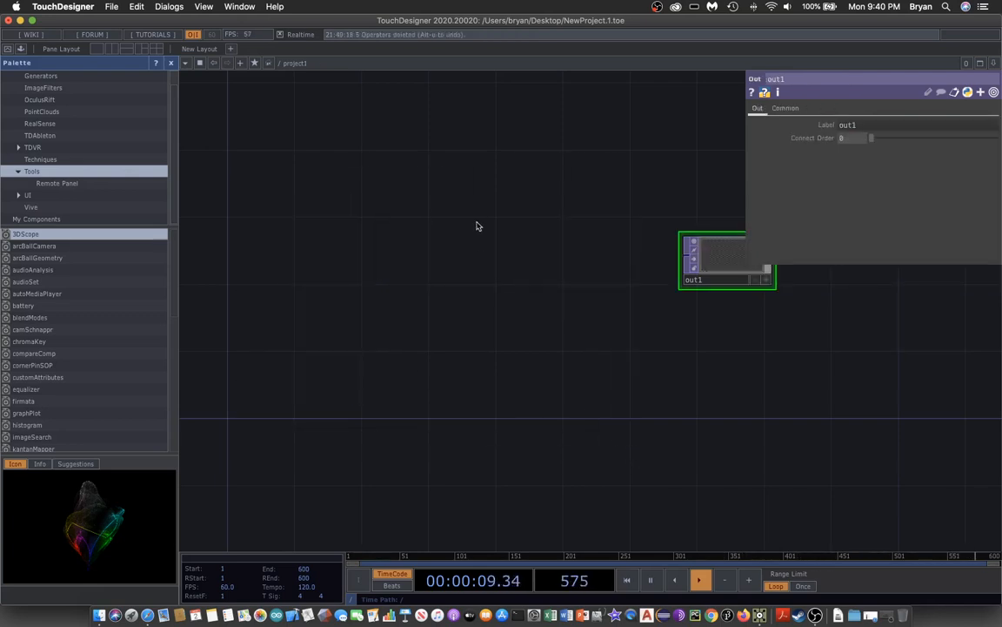
left_click(170, 62)
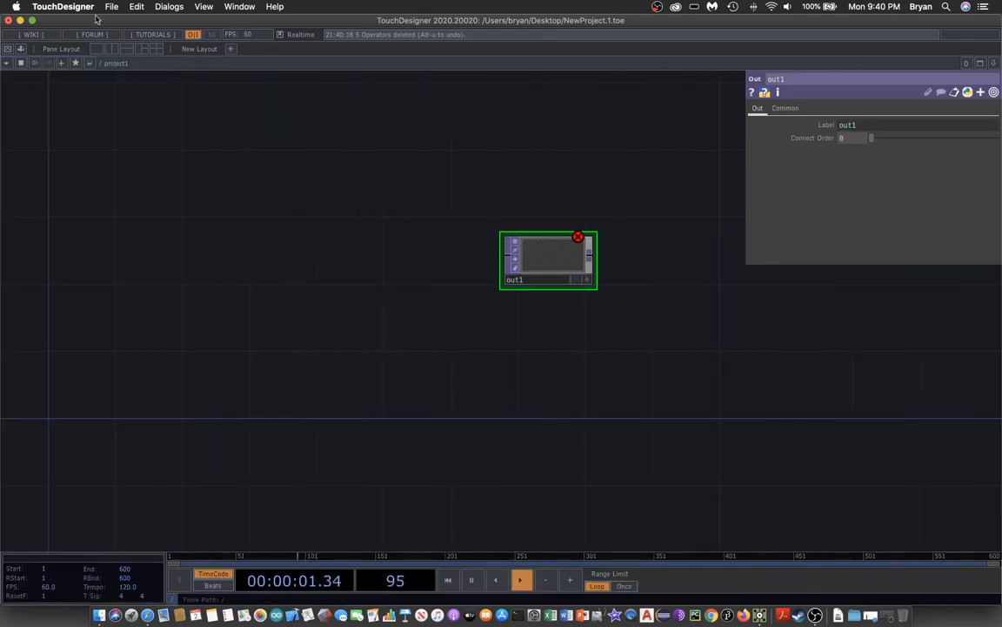
- Create a project folder named Play3D003 on the Desktop, rename the project file to match, and save it in that folder
left_click(111, 7)
left_click(119, 22)
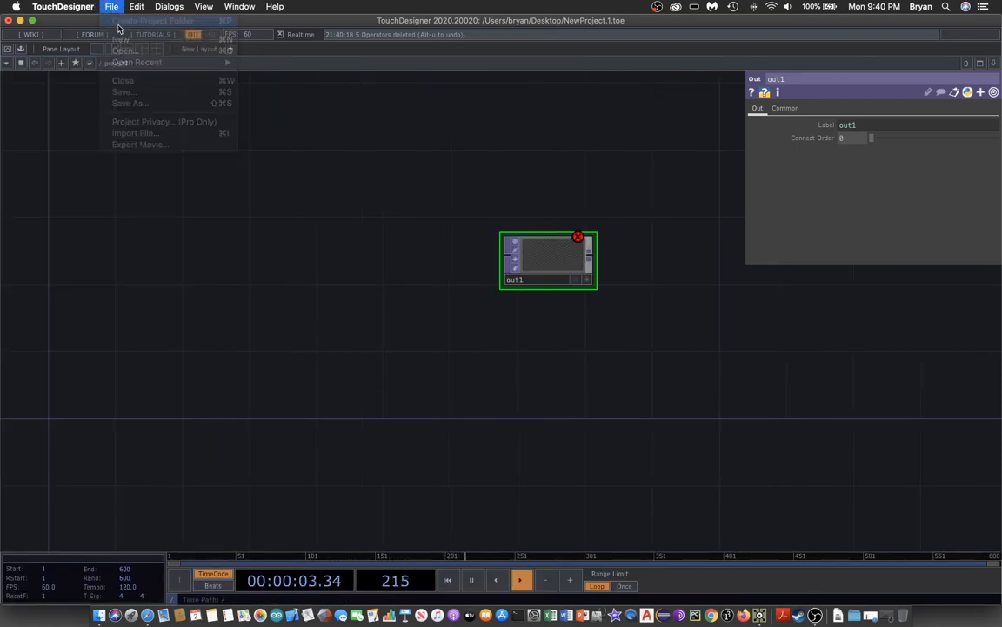
left_click_drag(502, 279, 339, 183)
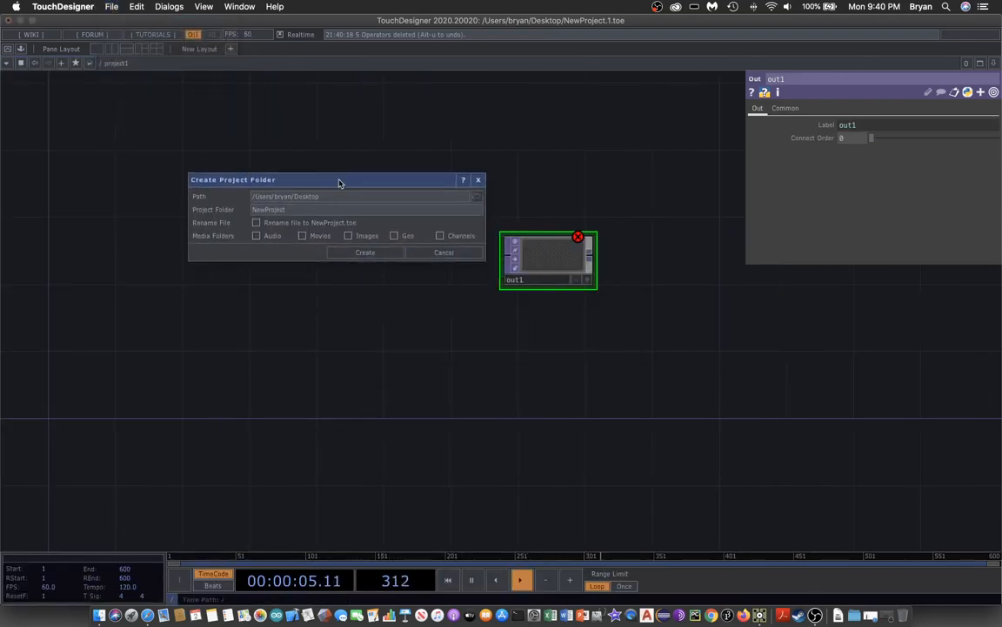
left_click(255, 209)
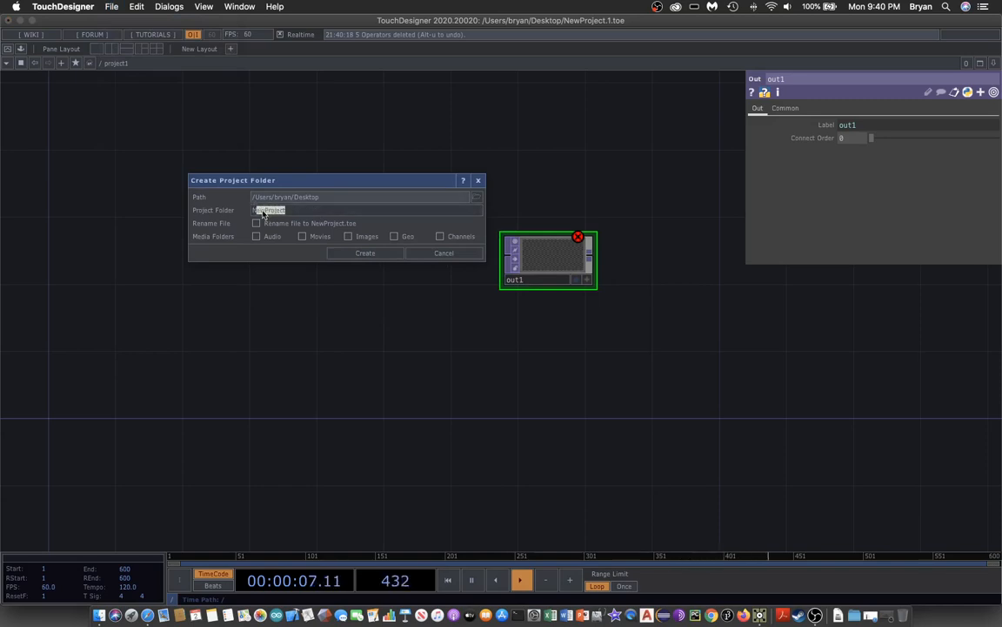
key("BackSpace")
key("Return")
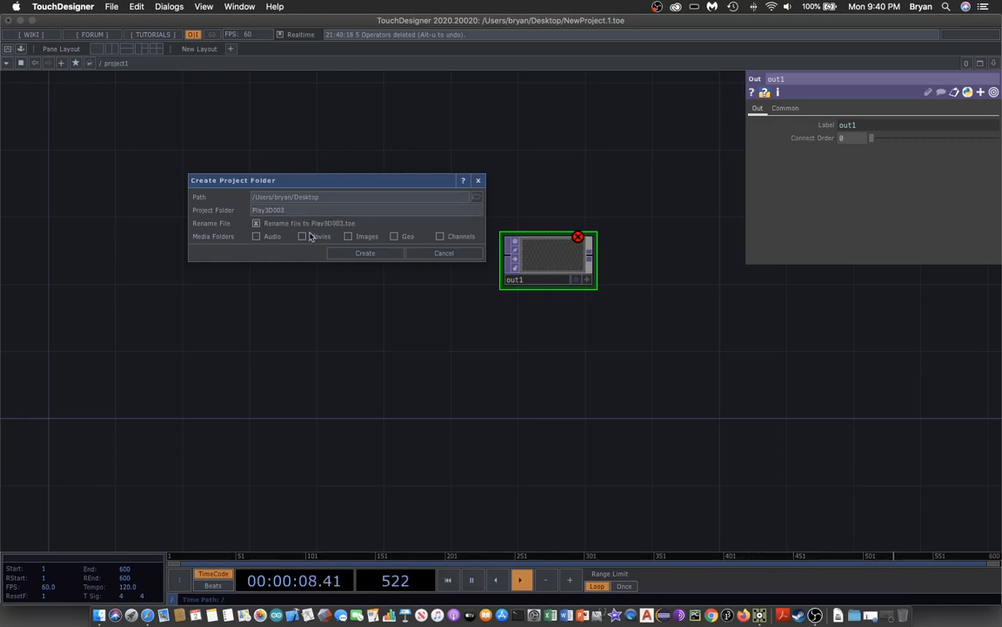
left_click(359, 254)
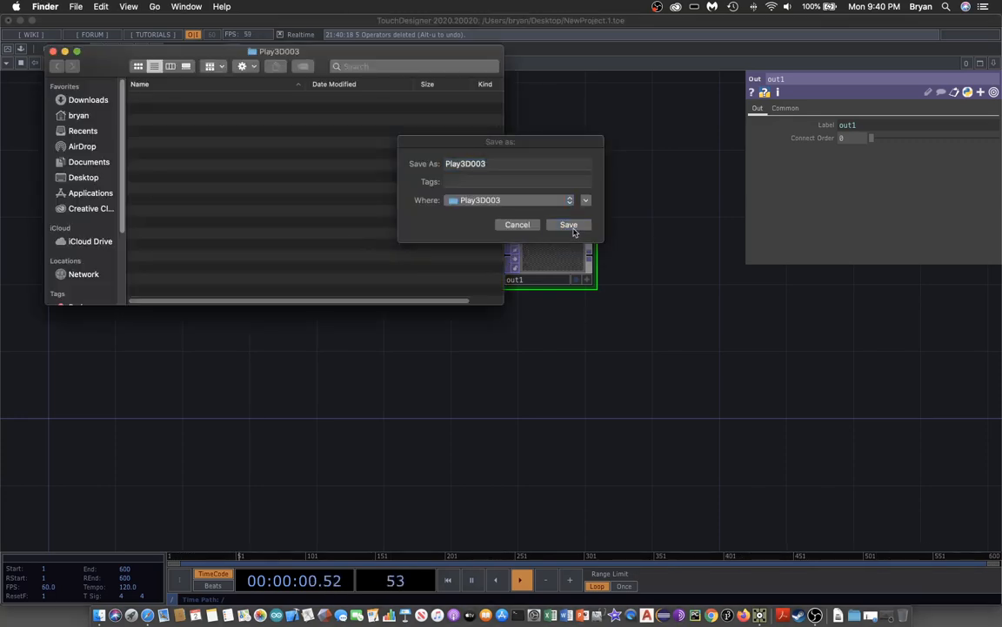
left_click(516, 202)
key("Return")
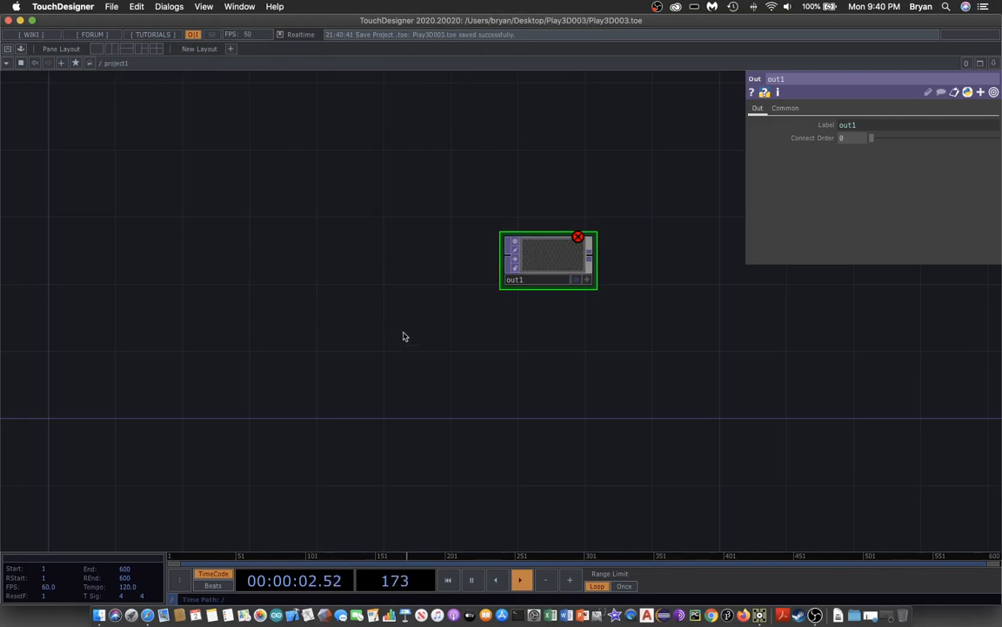
- Add a Geometry component to the network, below and to the left of the Out operator
key("Tab")
left_click(216, 195)
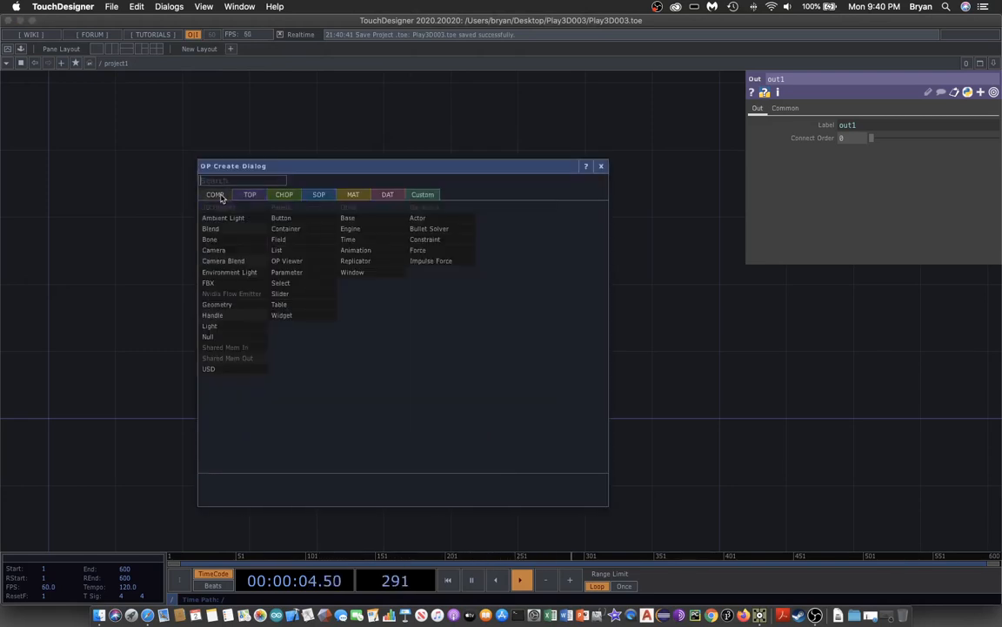
left_click_drag(362, 165, 553, 116)
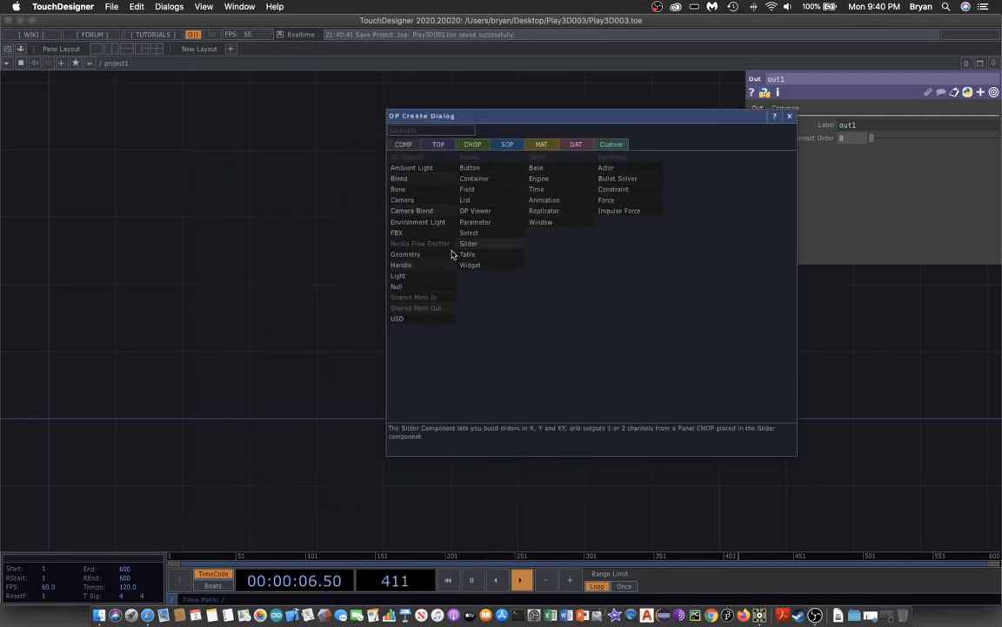
left_click(423, 257)
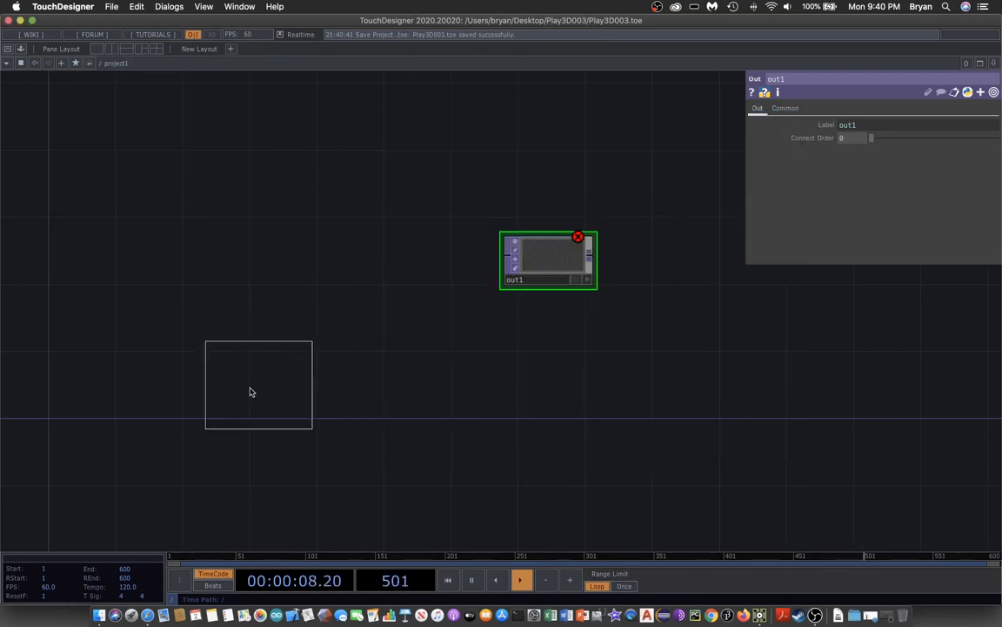
left_click(152, 396)
- Add a Camera component and a Light component in a row to the right of the geometry component
key("Tab")
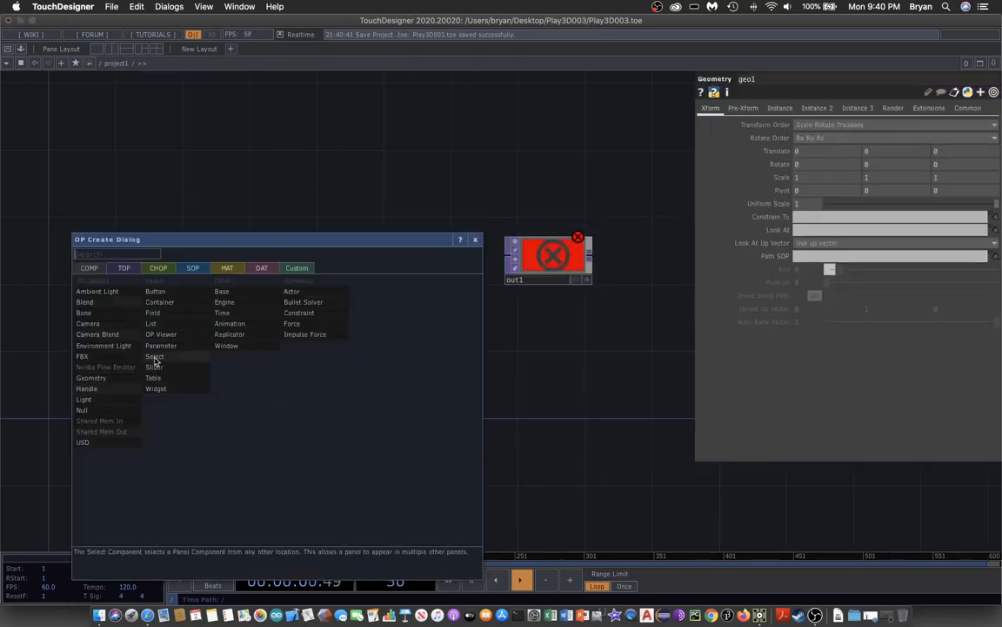
left_click(114, 323)
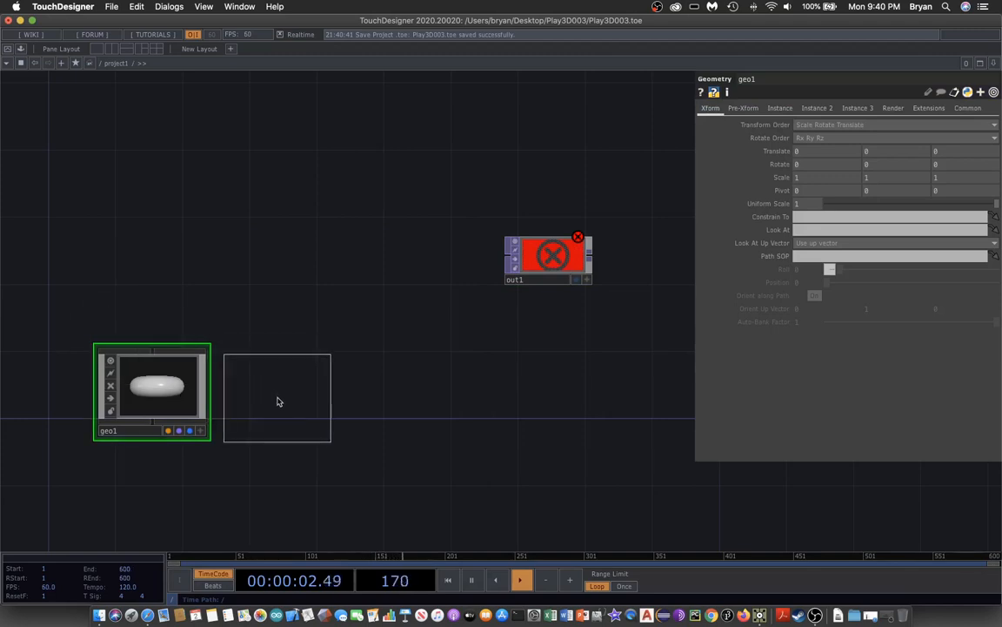
left_click(290, 397)
key("Tab")
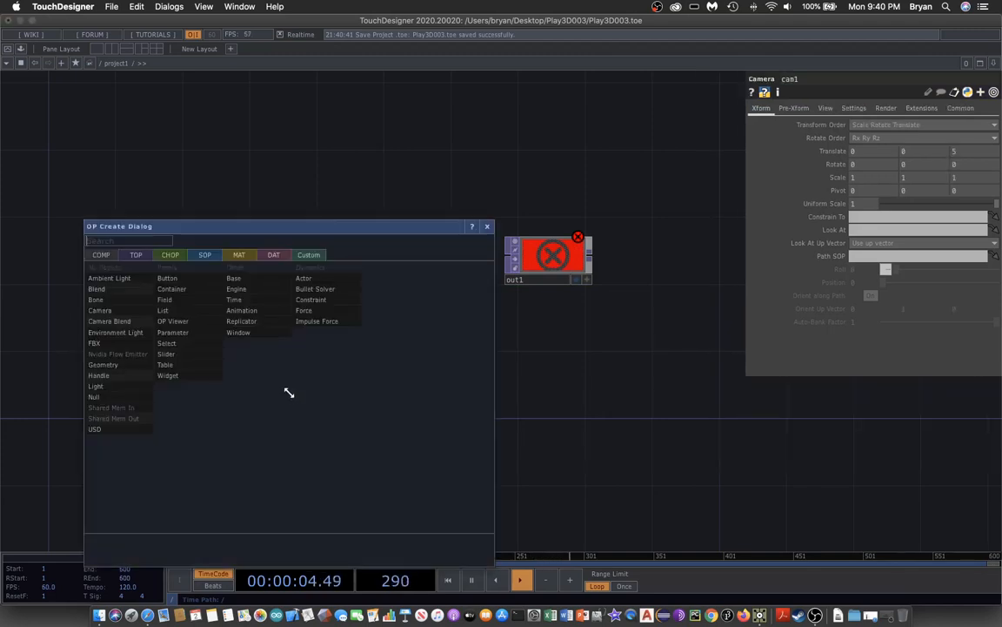
left_click(114, 387)
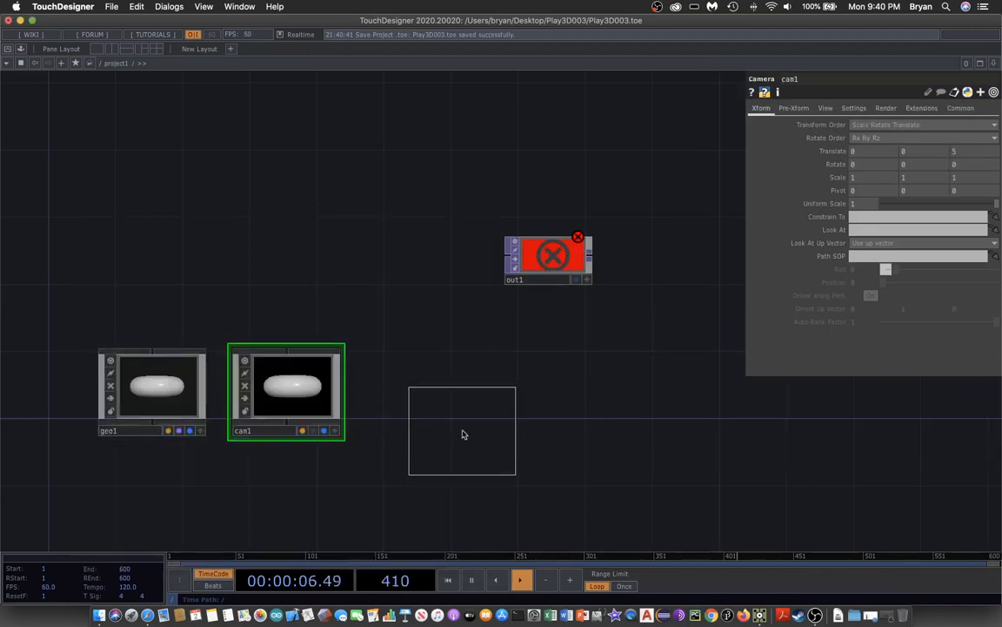
left_click(421, 392)
- Add a Render TOP below the camera component and connect its output to the Out operator, placed to its right
scroll(615, 387, "down", 4)
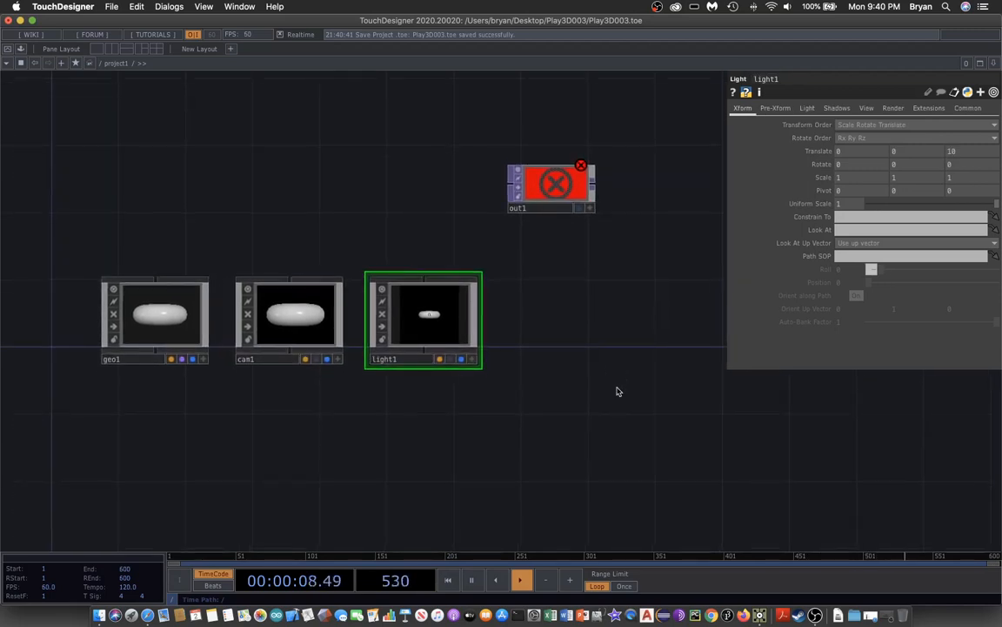
key("Tab")
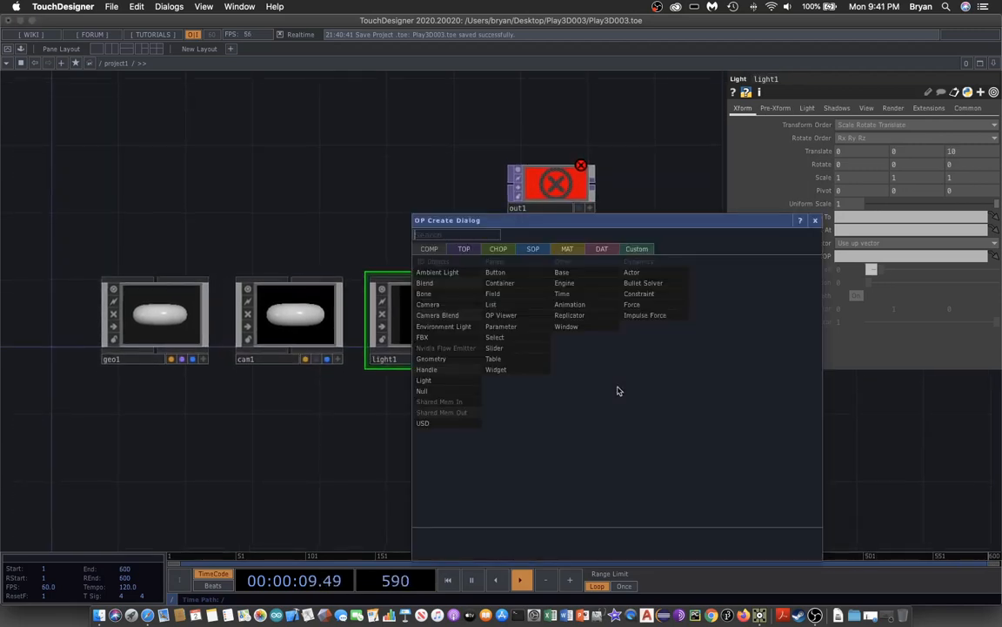
left_click(464, 249)
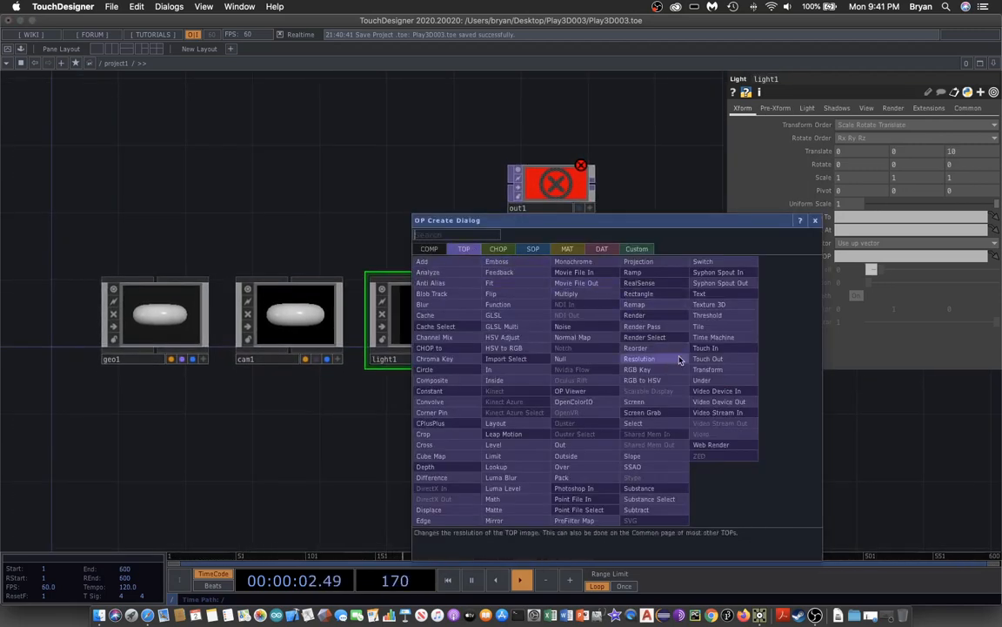
left_click(667, 322)
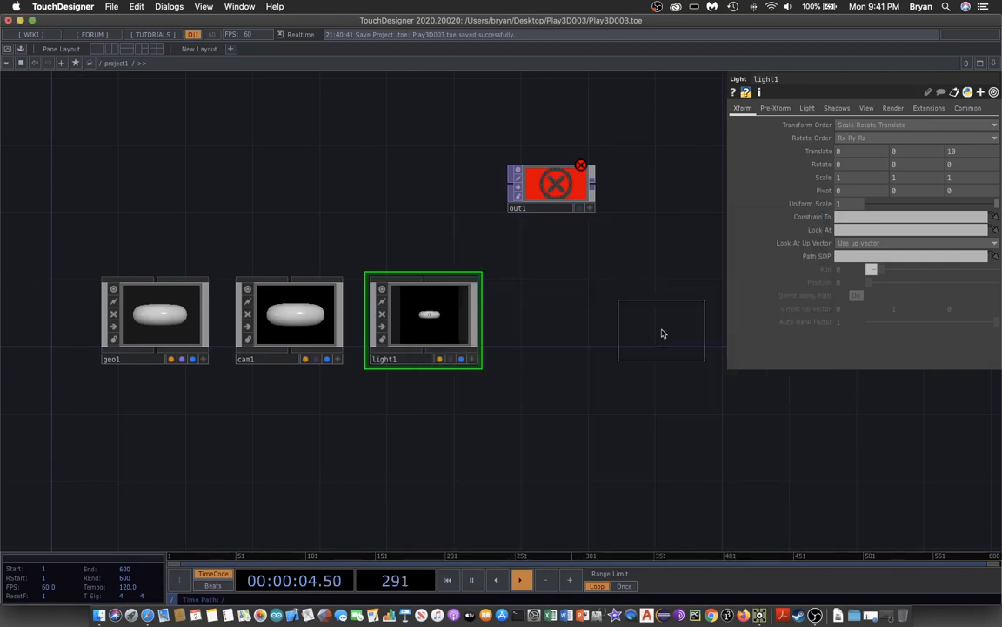
left_click(284, 435)
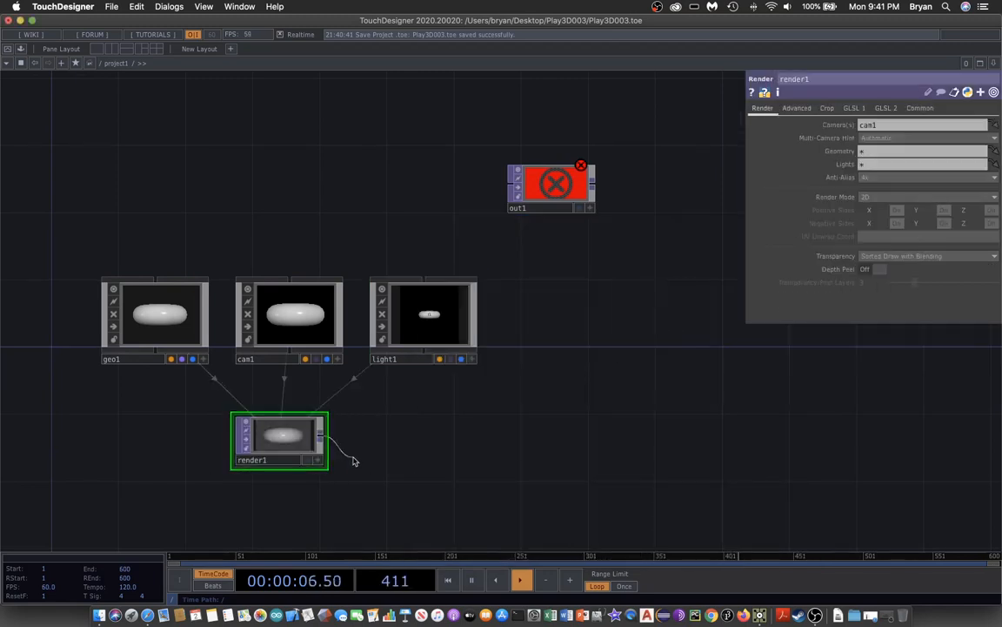
left_click_drag(329, 437, 481, 456)
- Inside the geometry component, replace the torus with an In SOP, turn on its render flag, and return to the project1 network
left_click_drag(615, 384, 833, 408)
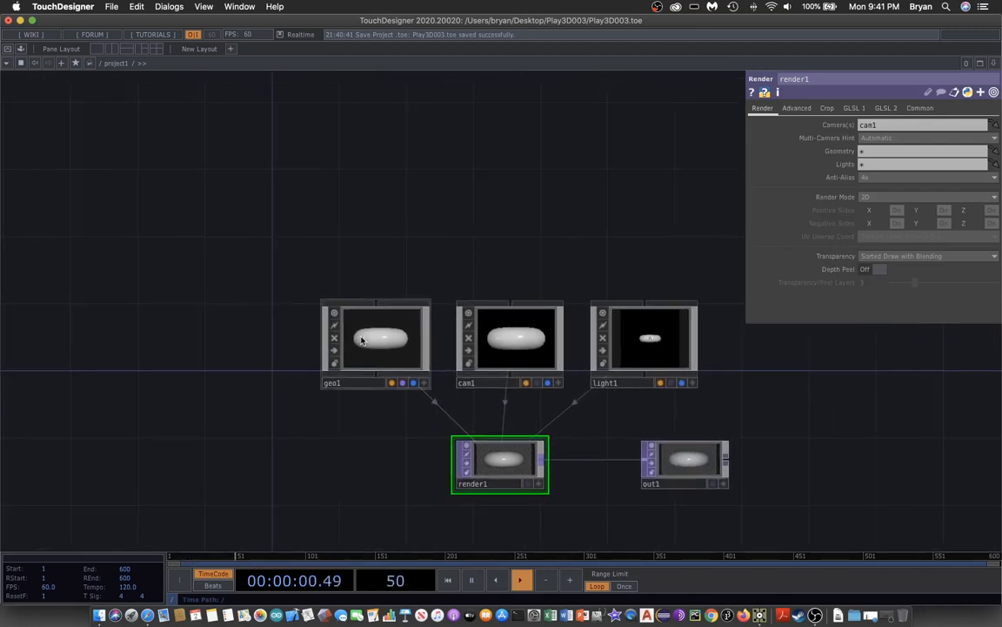
double_click(376, 340)
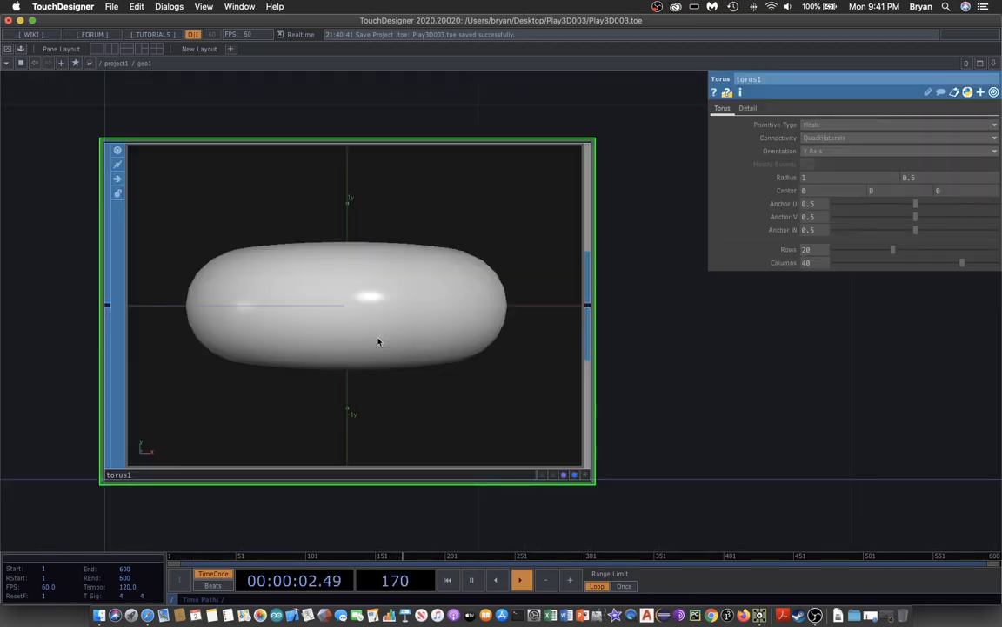
key("Delete")
key("Tab")
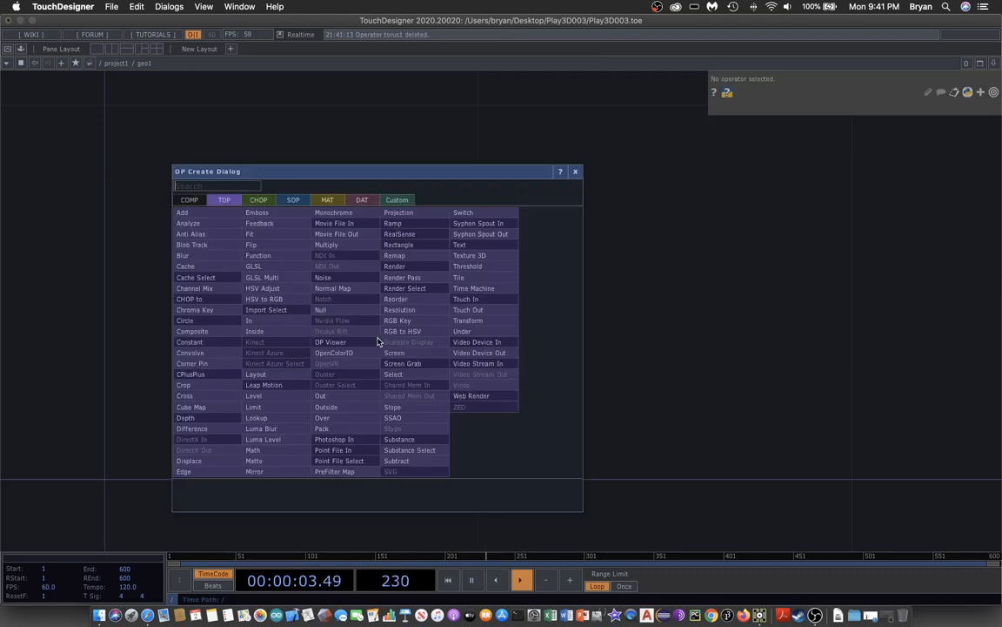
left_click(293, 199)
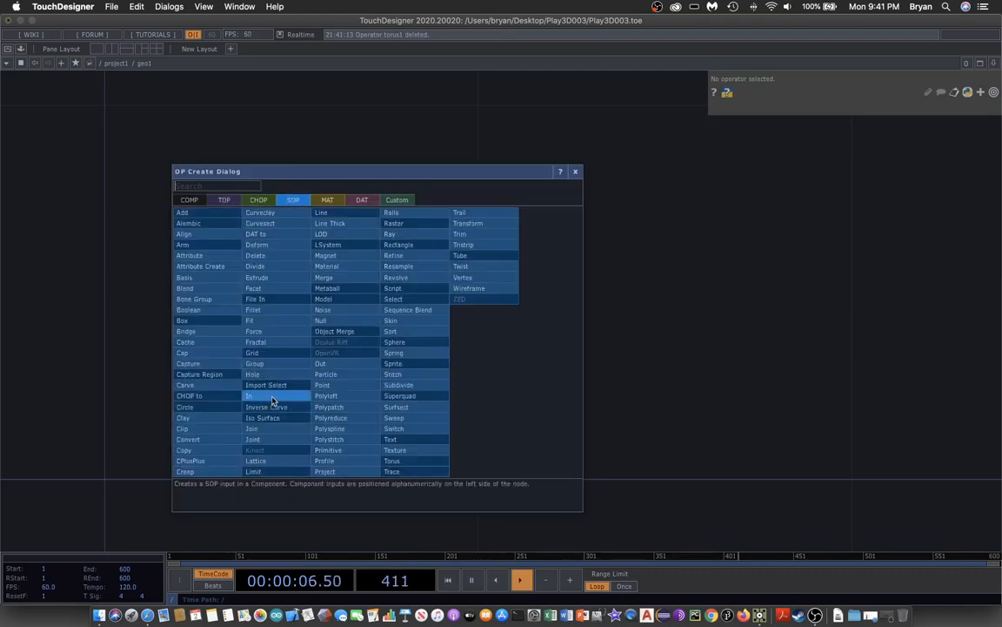
left_click(272, 399)
left_click(349, 313)
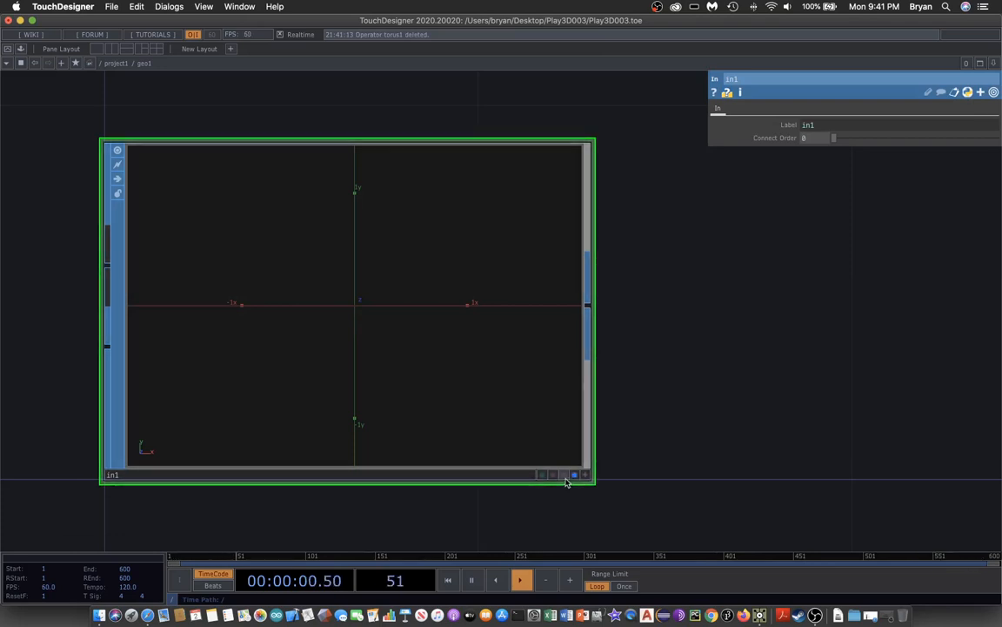
left_click(564, 474)
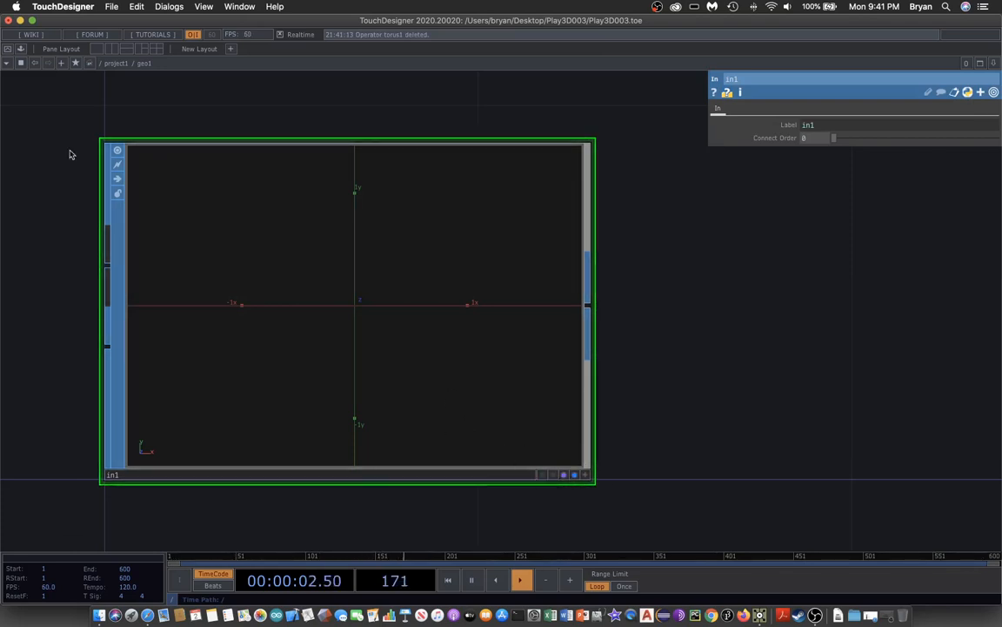
left_click(116, 63)
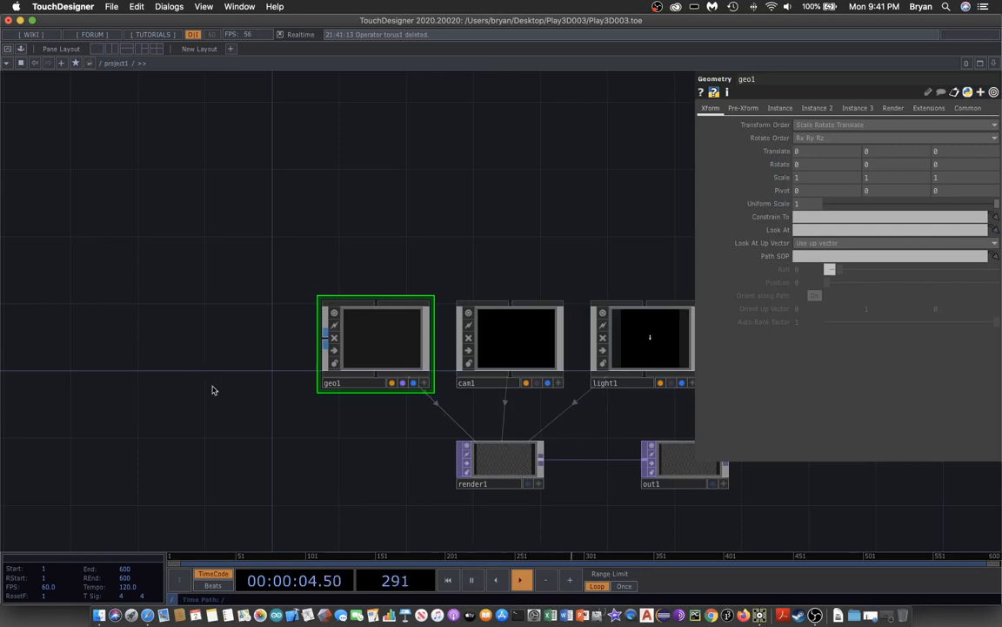
- Save the Play3D003 project
left_click_drag(520, 200, 492, 208)
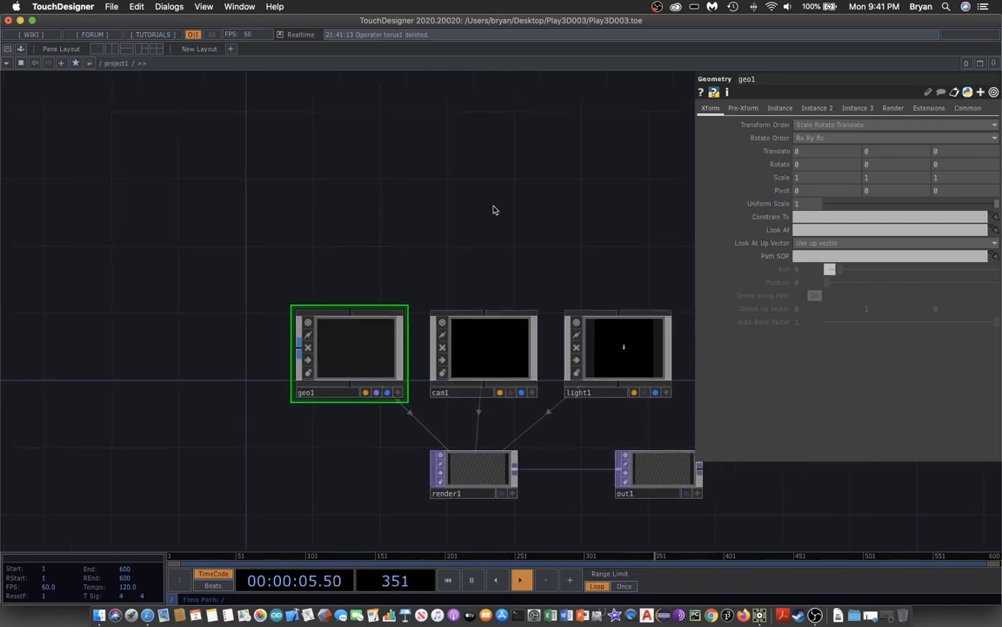
left_click(112, 7)
left_click(97, 178)
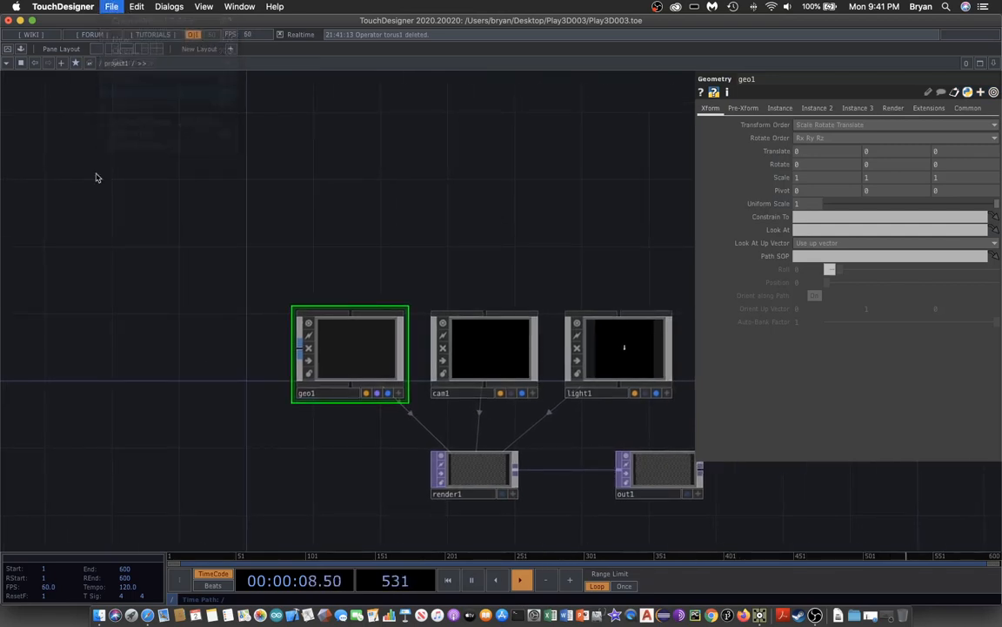
- Add a Video Device In TOP below and to the left of the geometry component, and resize its node to fit the camera picture
left_click_drag(67, 177, 152, 176)
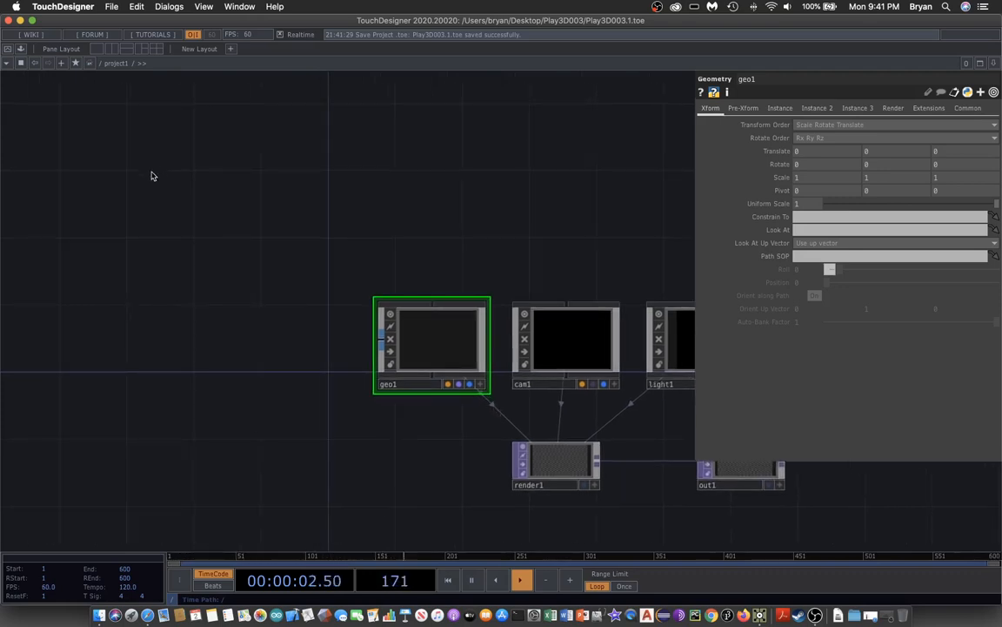
key("Tab")
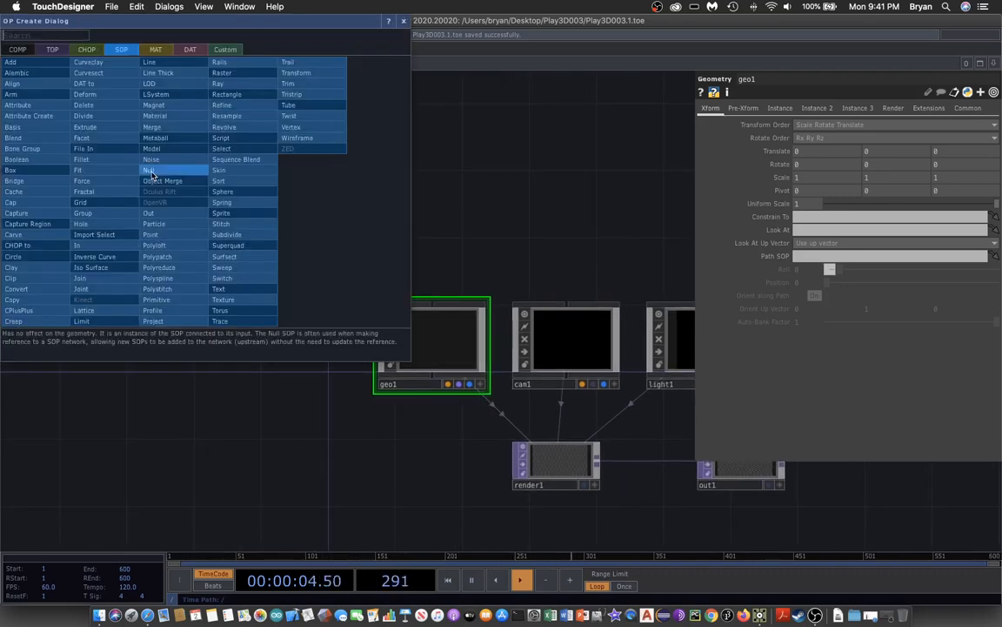
left_click(52, 49)
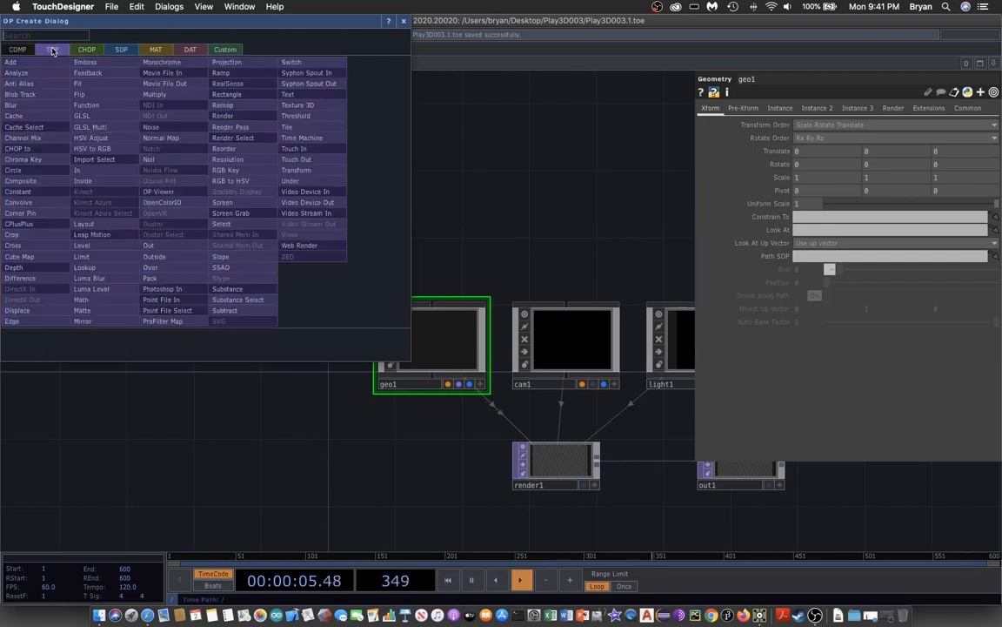
left_click(296, 193)
left_click(256, 471)
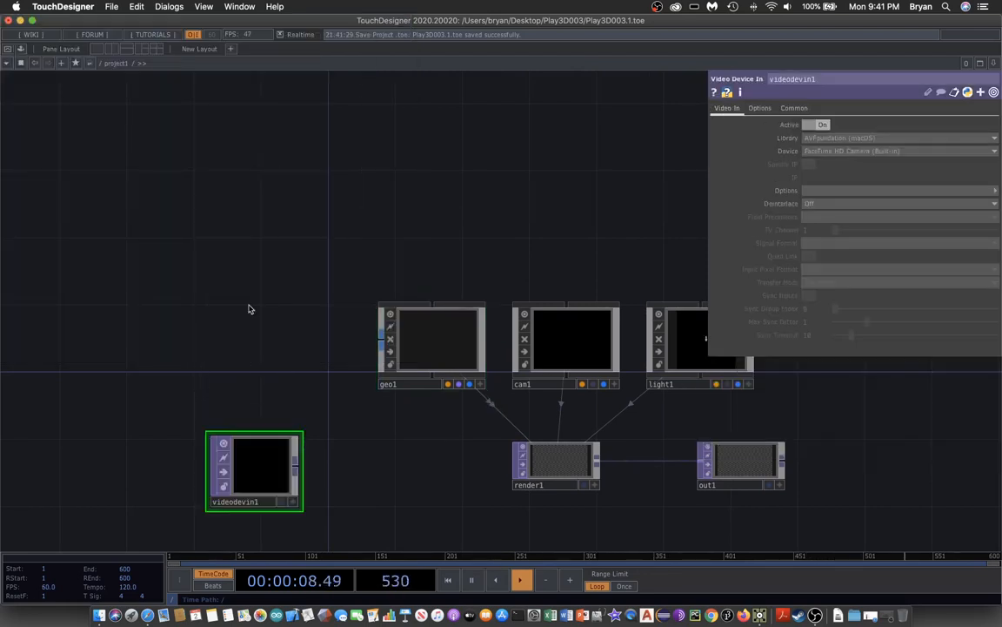
left_click_drag(308, 425, 338, 323)
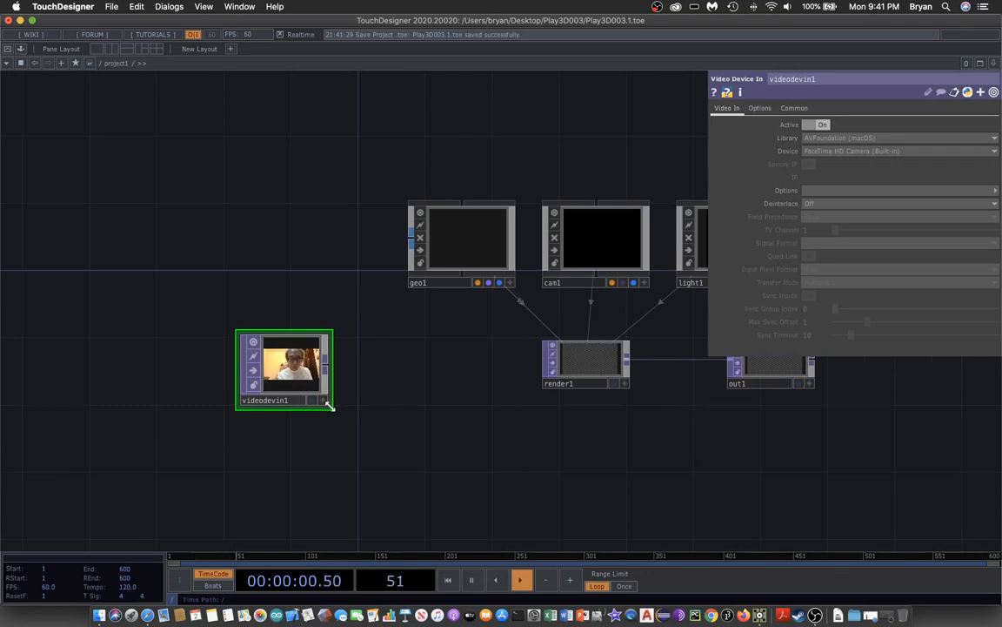
left_click_drag(331, 406, 340, 413)
left_click_drag(285, 380, 268, 374)
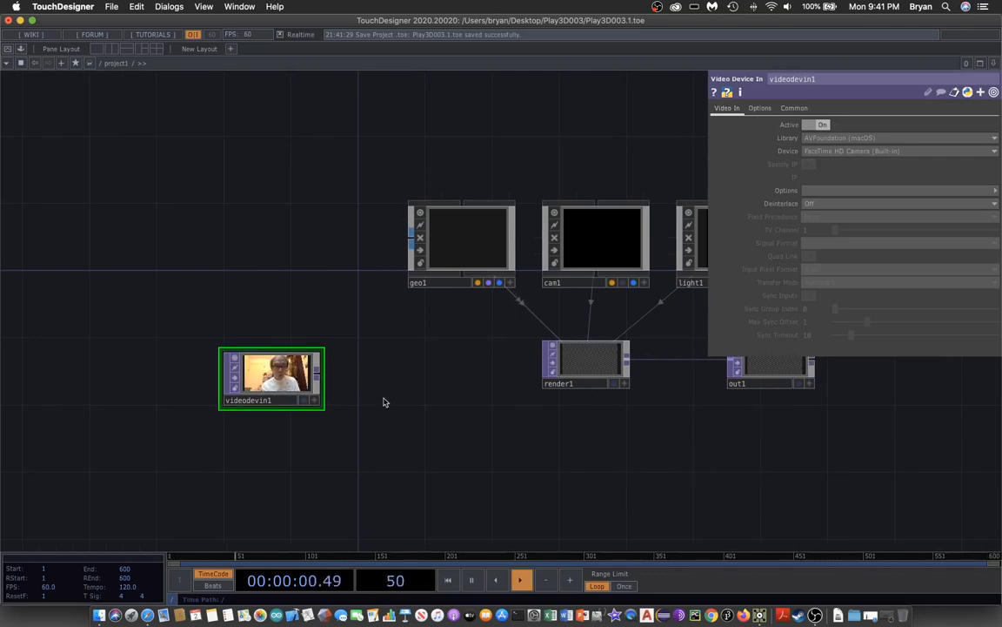
- Add an Audio Device In CHOP in the empty area above the Video Device In operator
left_click_drag(442, 381, 416, 457)
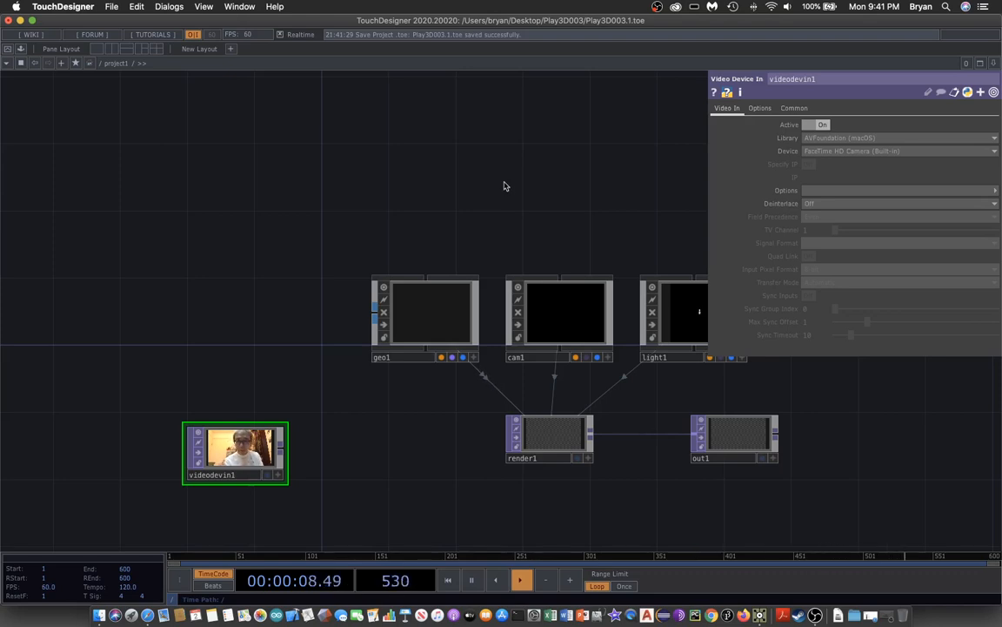
left_click_drag(501, 180, 470, 195)
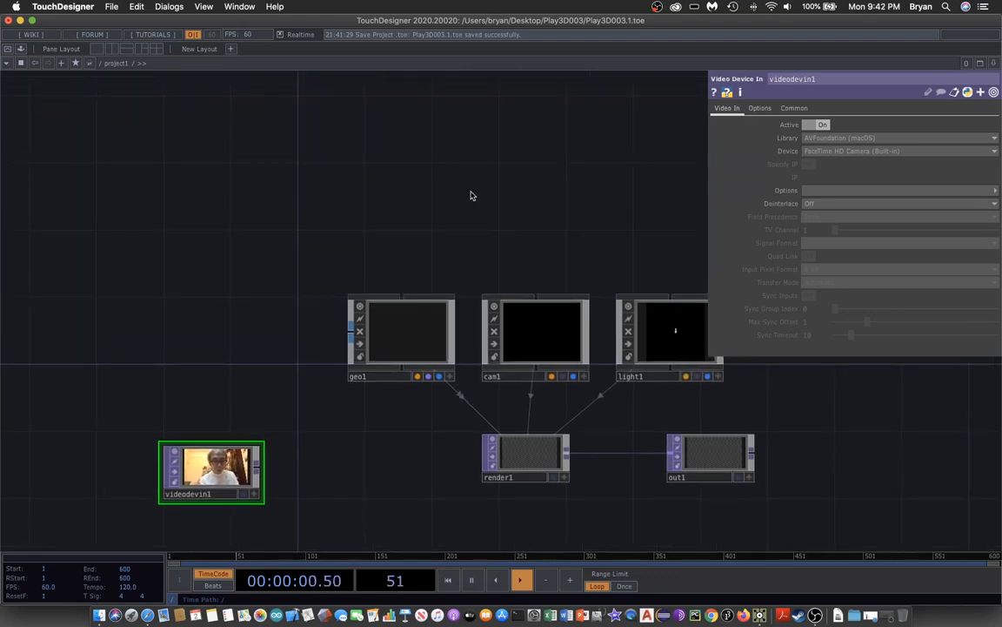
key("Tab")
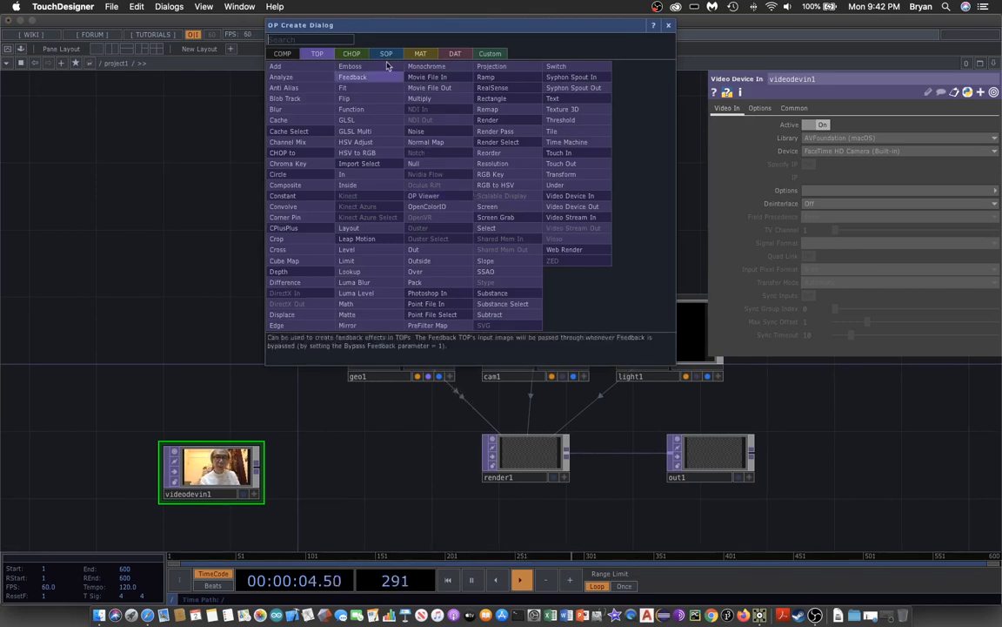
left_click(355, 54)
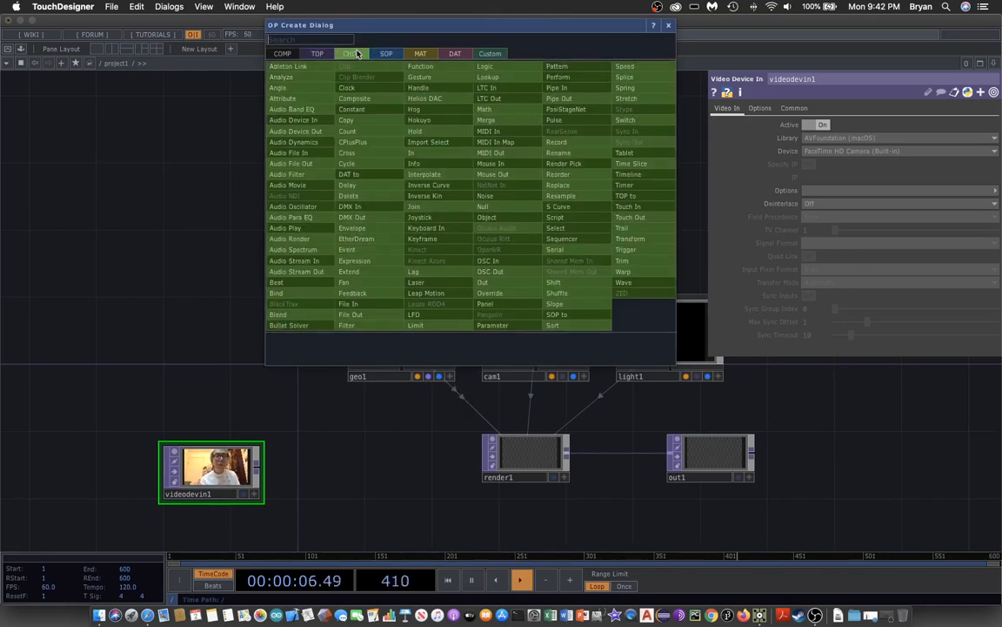
left_click(318, 121)
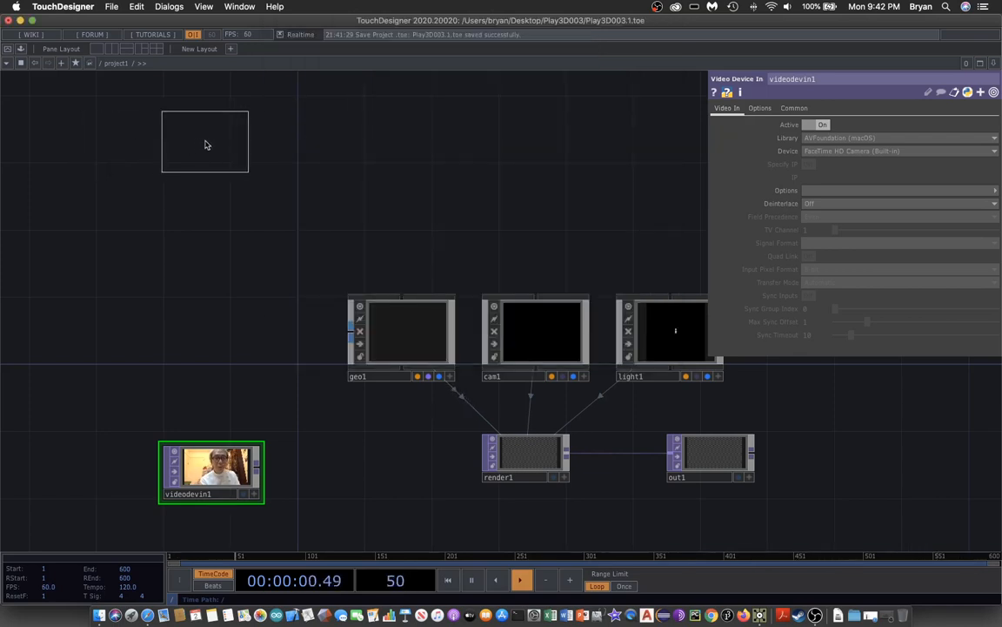
left_click(205, 145)
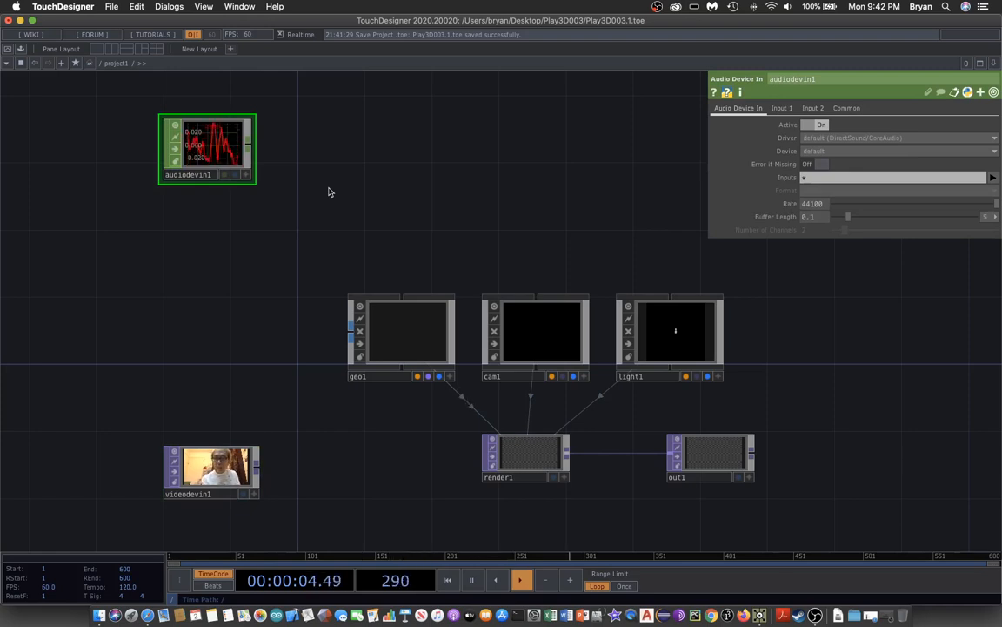
- Add an Audio Spectrum CHOP to the right of the audio input, connect the audio input into it, and save the project
left_click_drag(225, 264, 234, 257)
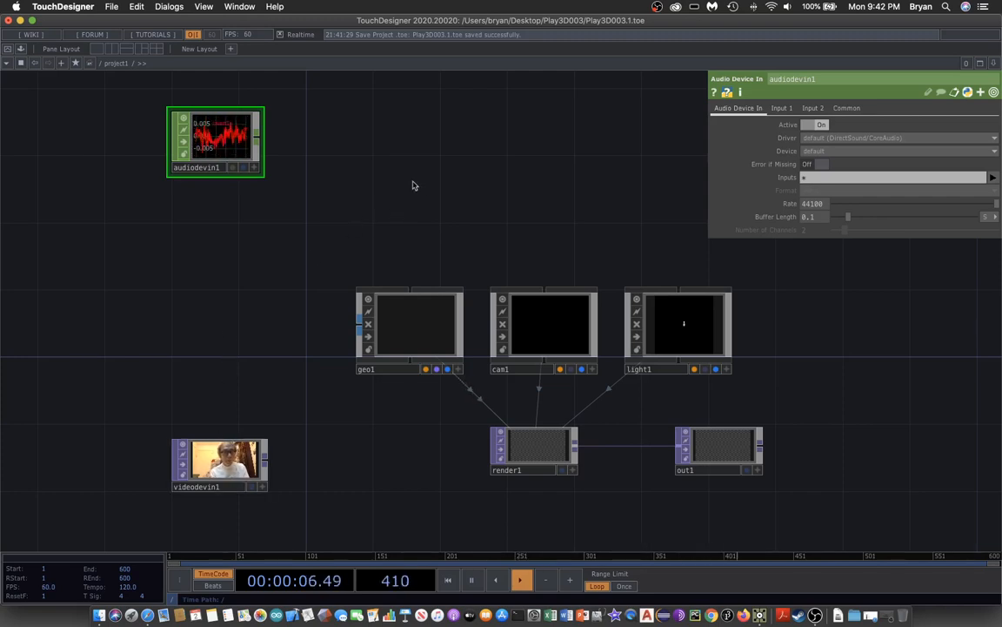
left_click_drag(414, 186, 376, 196)
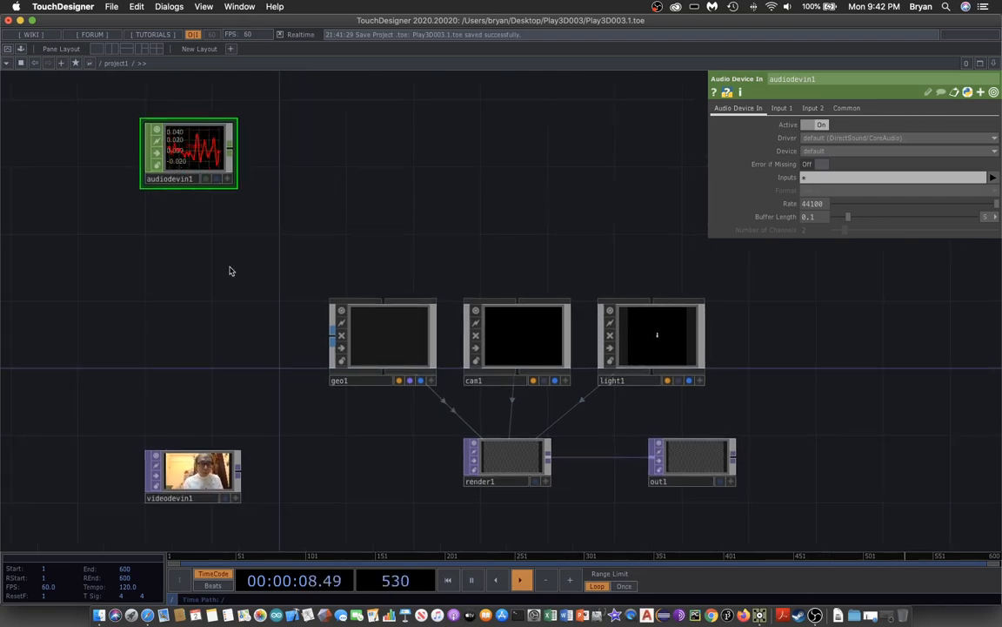
key("Tab")
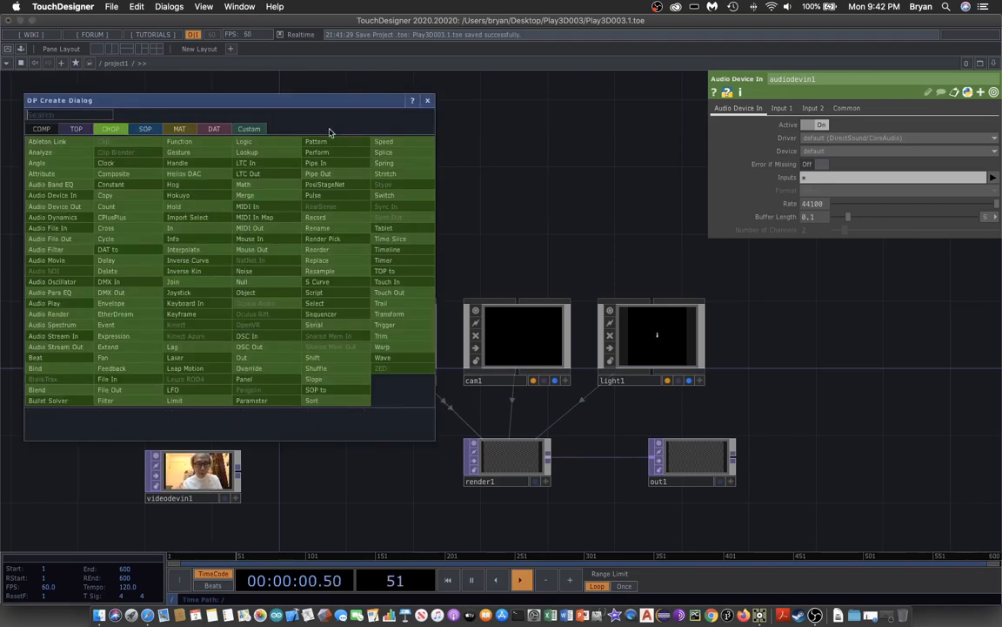
left_click_drag(309, 102, 676, 142)
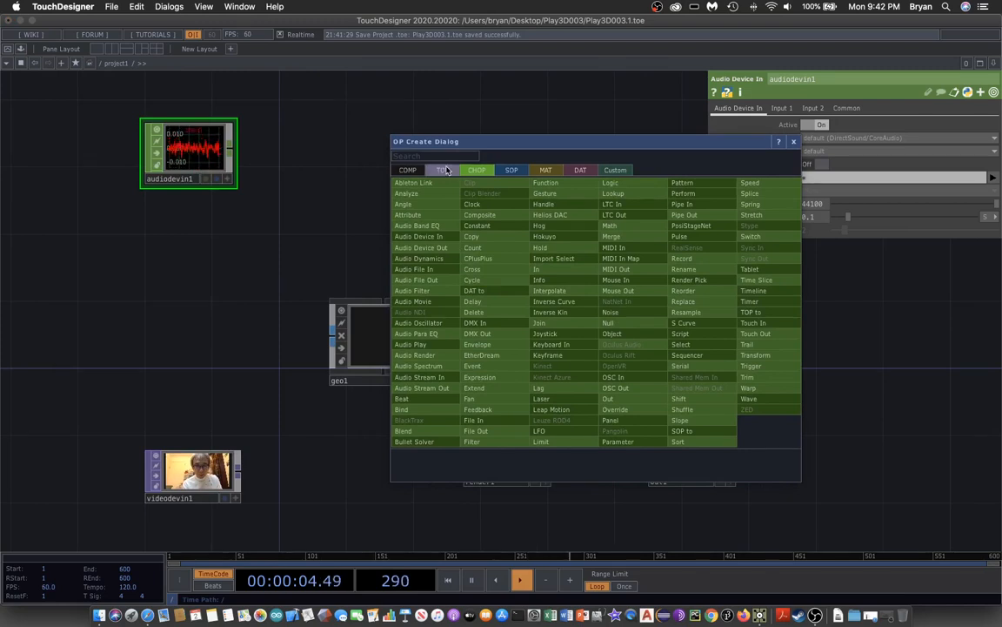
left_click(419, 323)
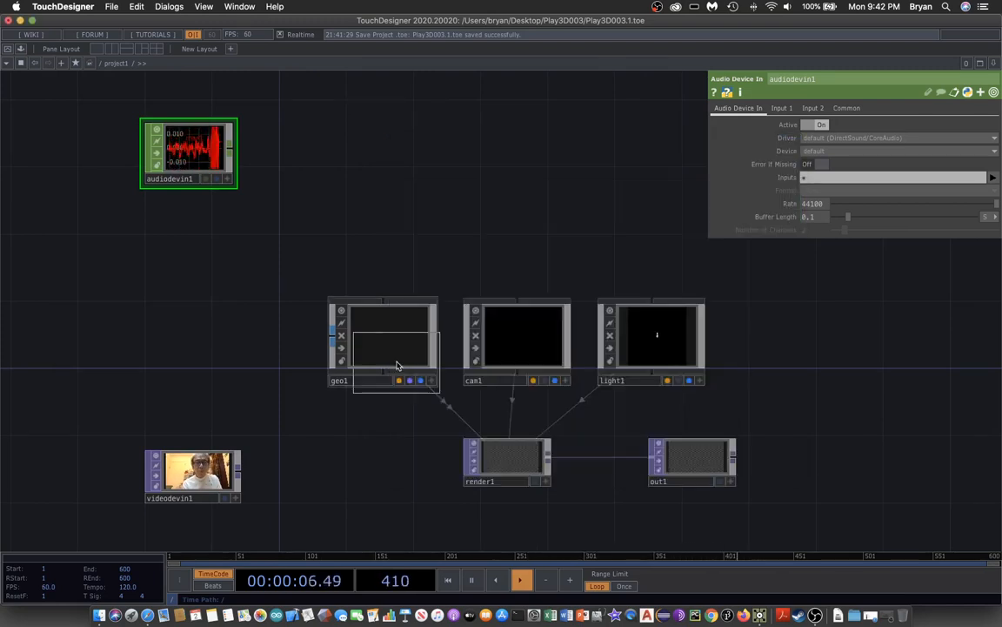
left_click(340, 157)
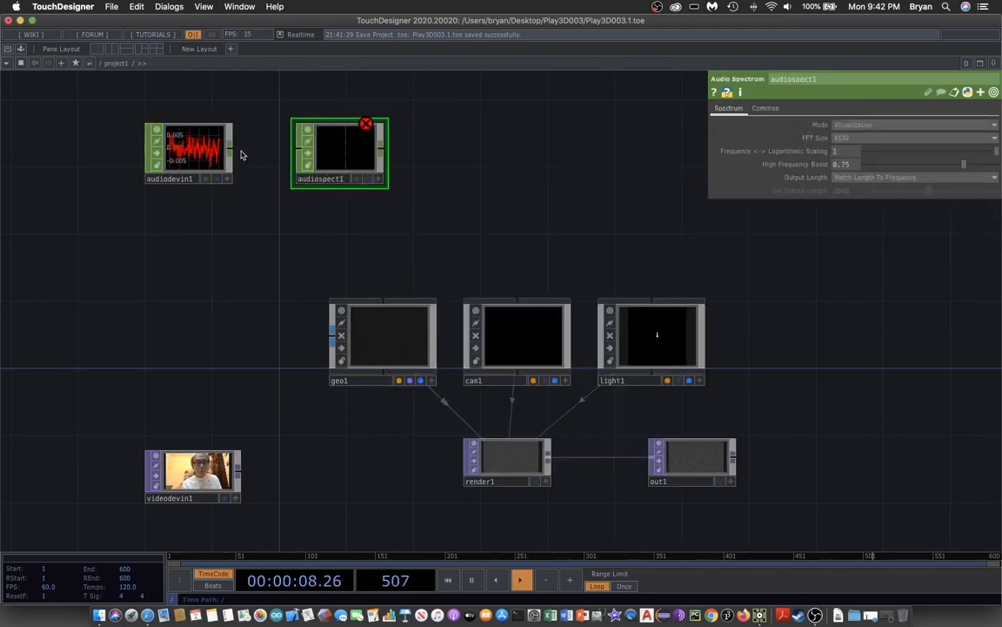
left_click_drag(232, 152, 298, 149)
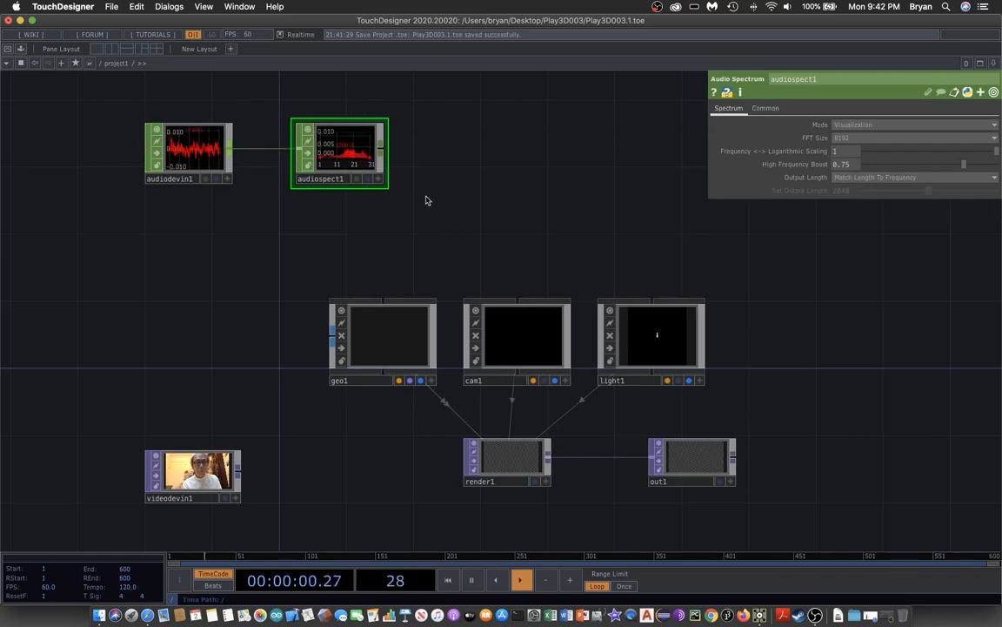
left_click(111, 6)
left_click(121, 91)
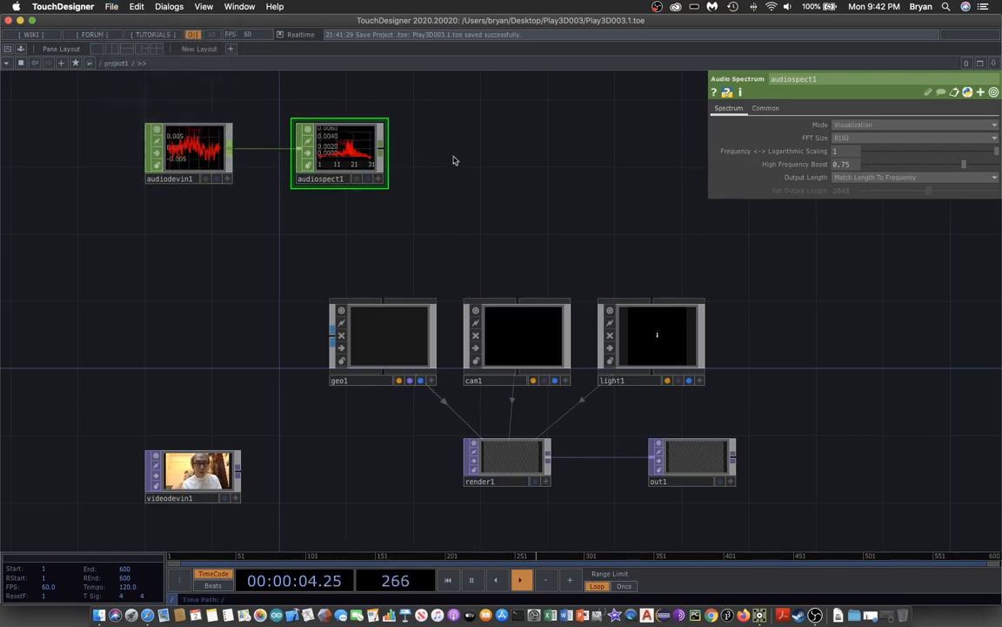
- Add a Limit CHOP to the right of the Audio Spectrum operator and connect the spectrum output into it
left_click_drag(523, 184, 513, 186)
key("Tab")
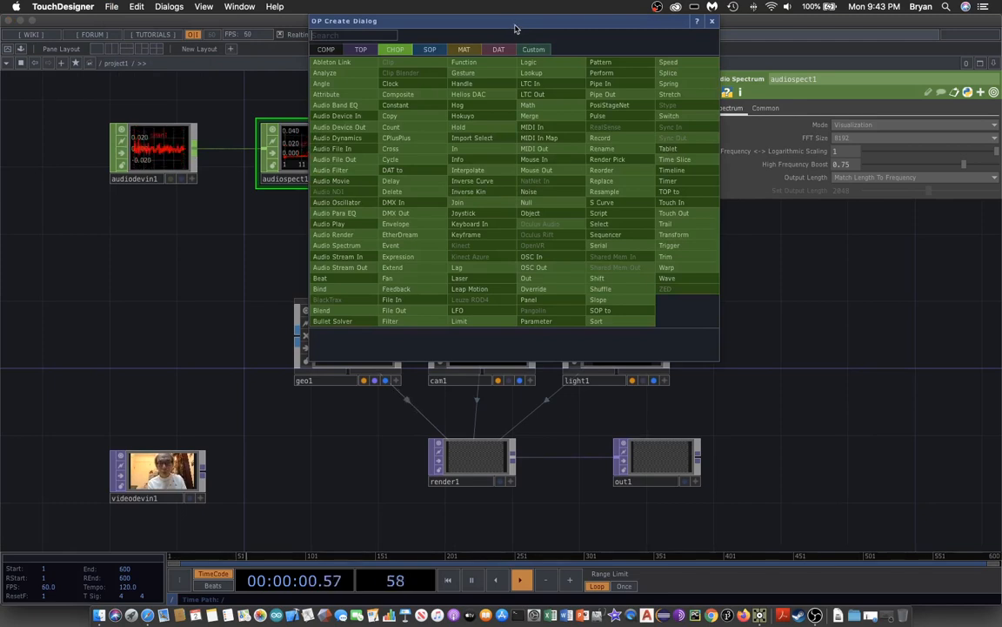
left_click(488, 321)
left_click(439, 153)
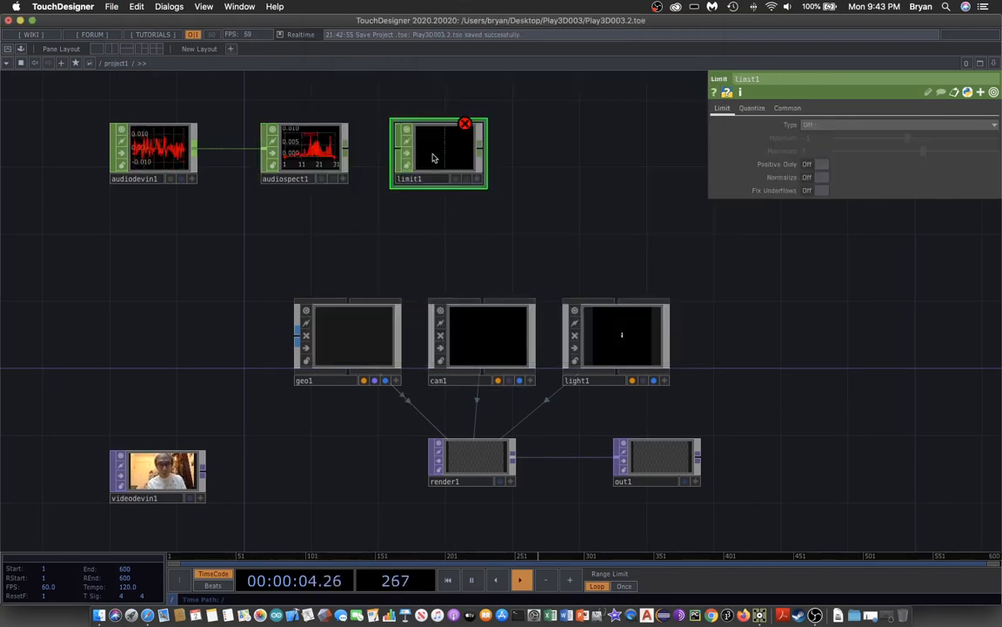
left_click(397, 153)
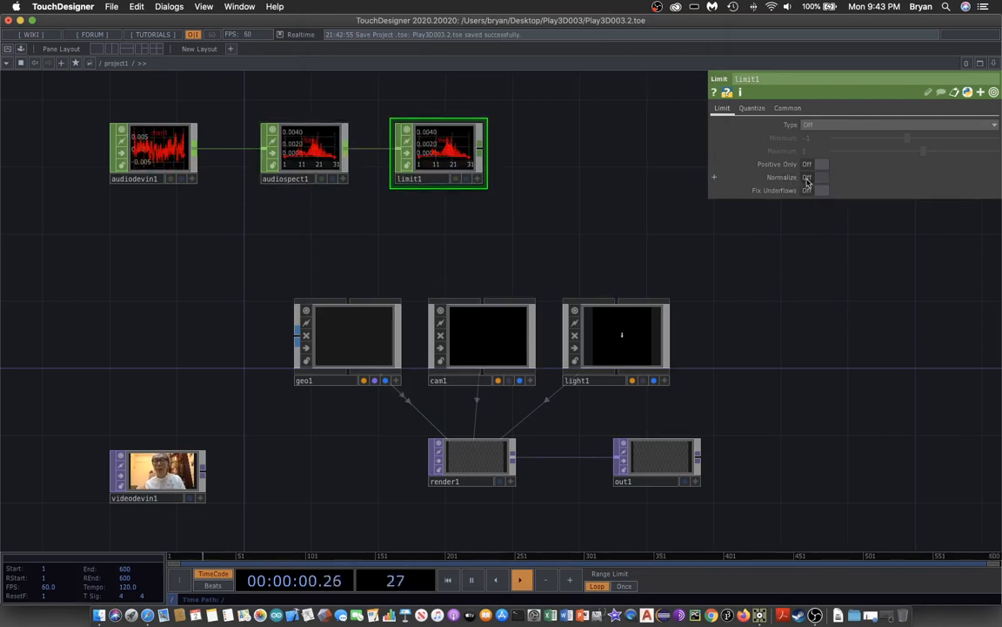
- Turn on Normalize for the Limit CHOP and set its limit type to Clamp
left_click(809, 177)
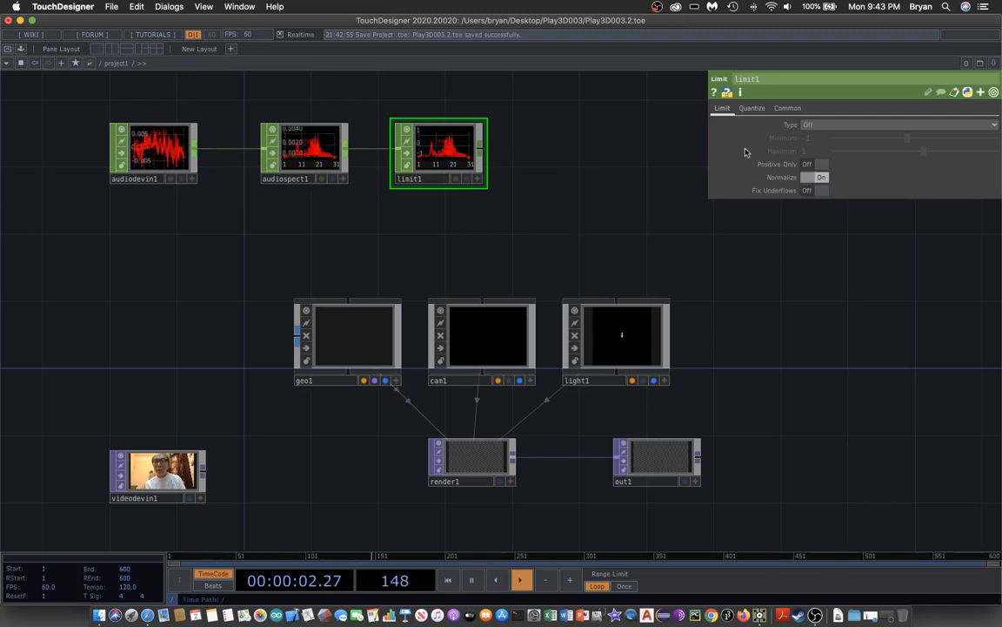
left_click(810, 125)
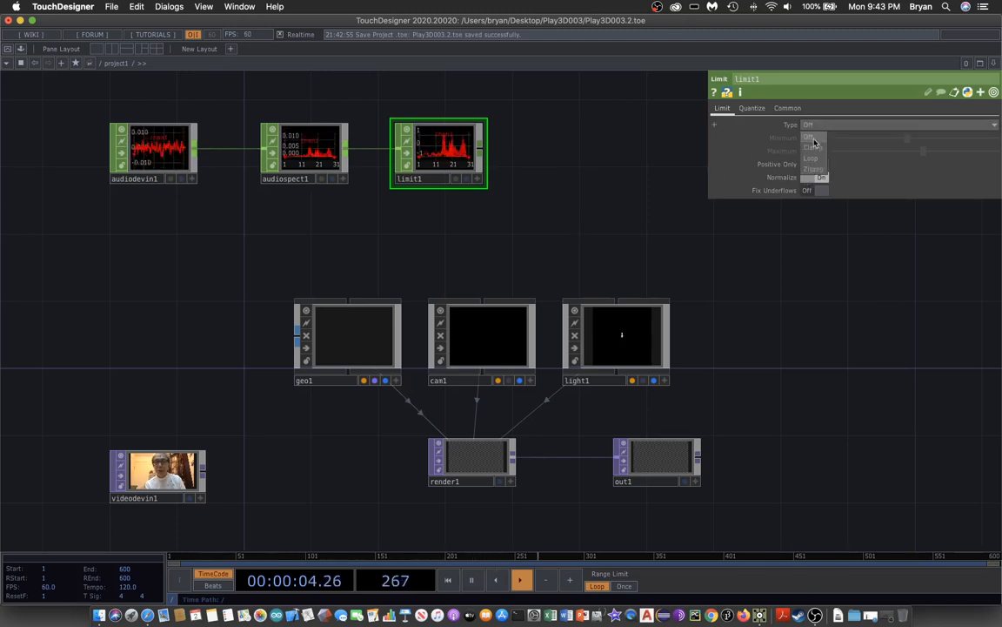
left_click(814, 148)
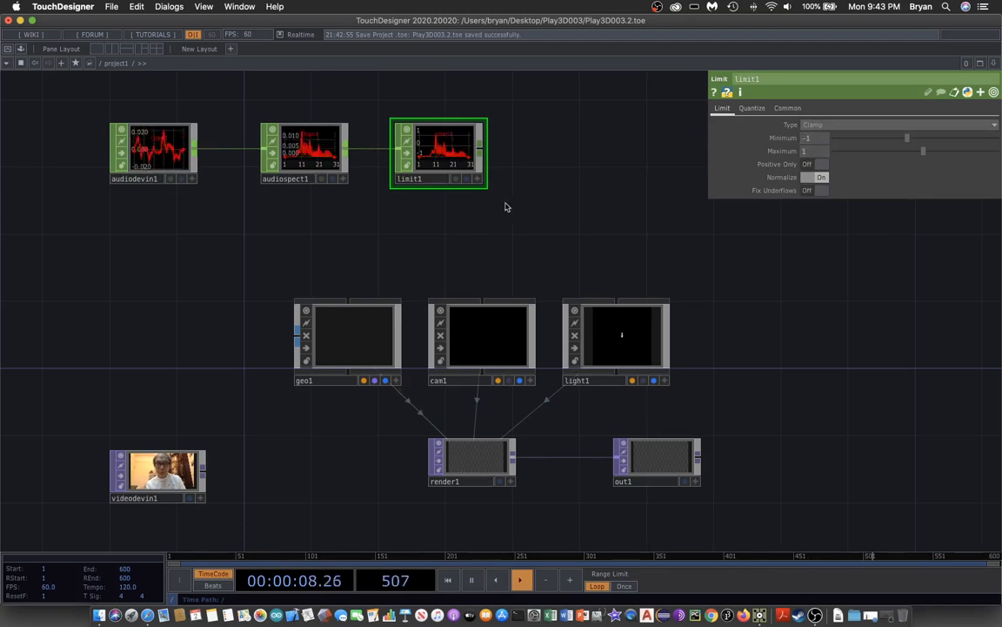
- Add a Math CHOP to the right of the Limit operator and connect the limit output into it
left_click_drag(551, 213, 470, 215)
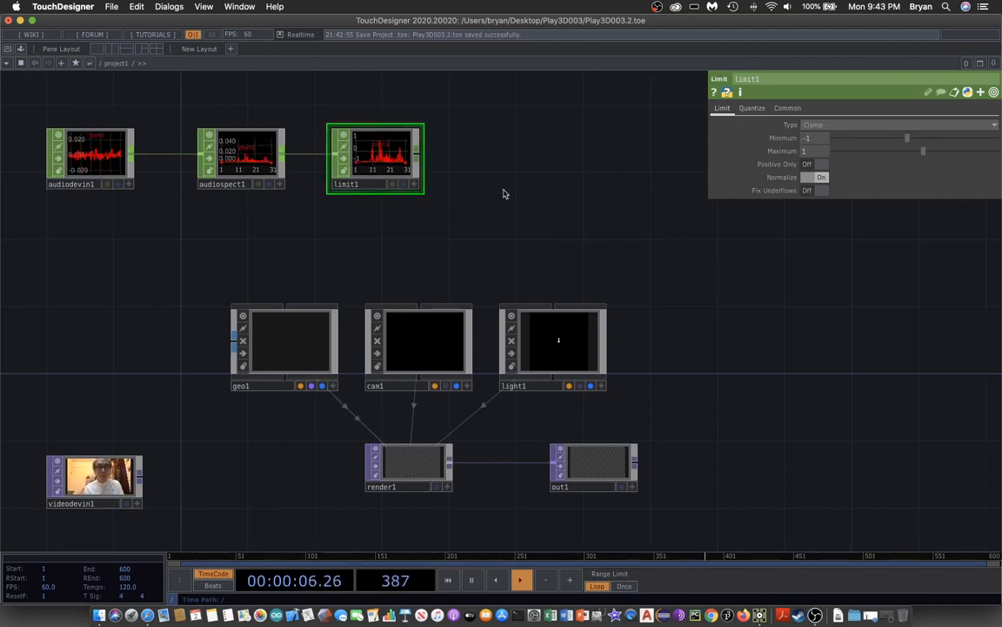
key("Tab")
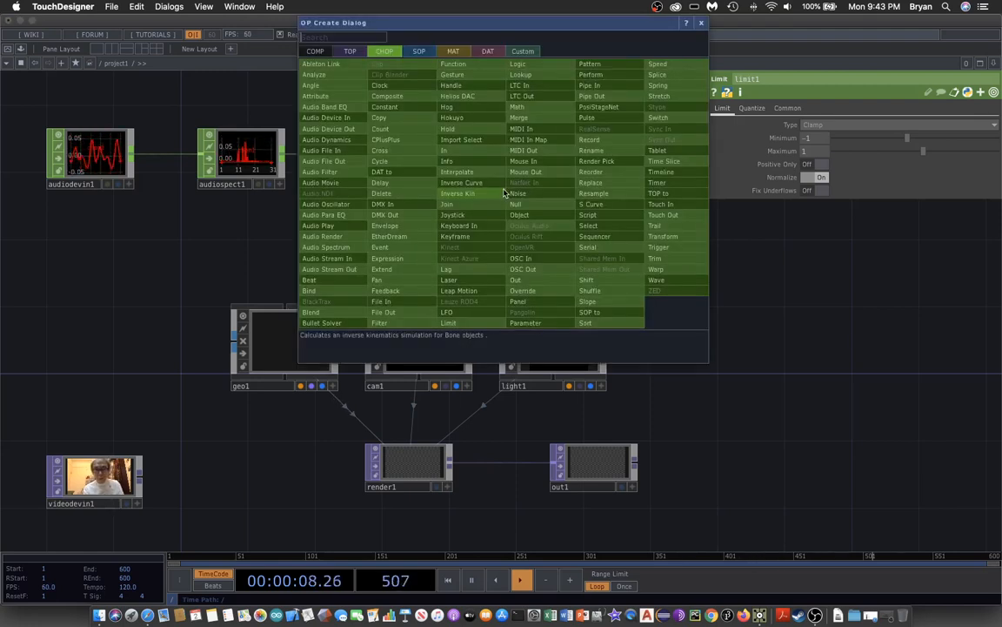
left_click(519, 106)
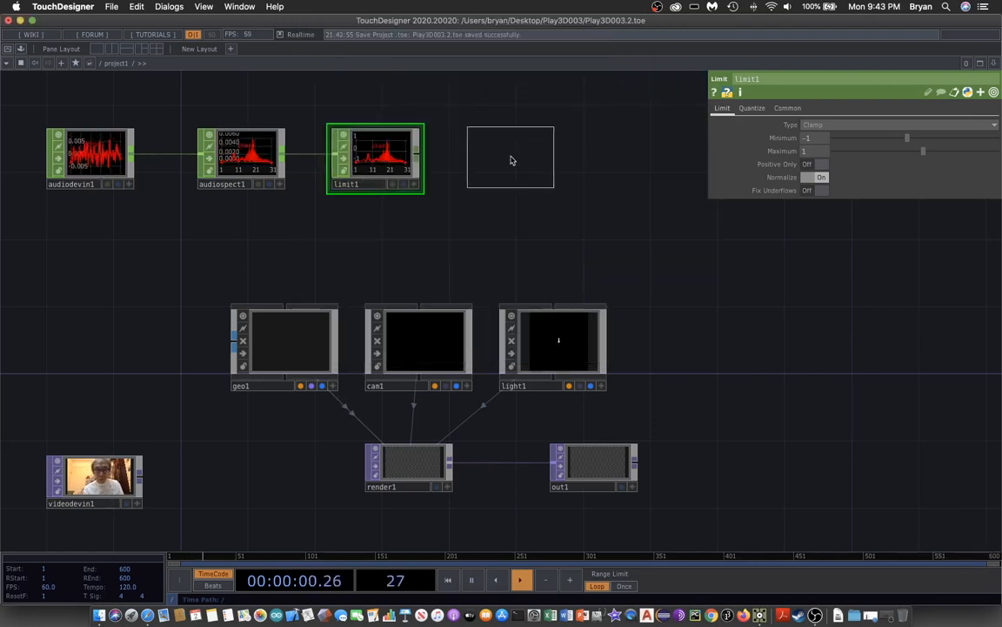
left_click(508, 159)
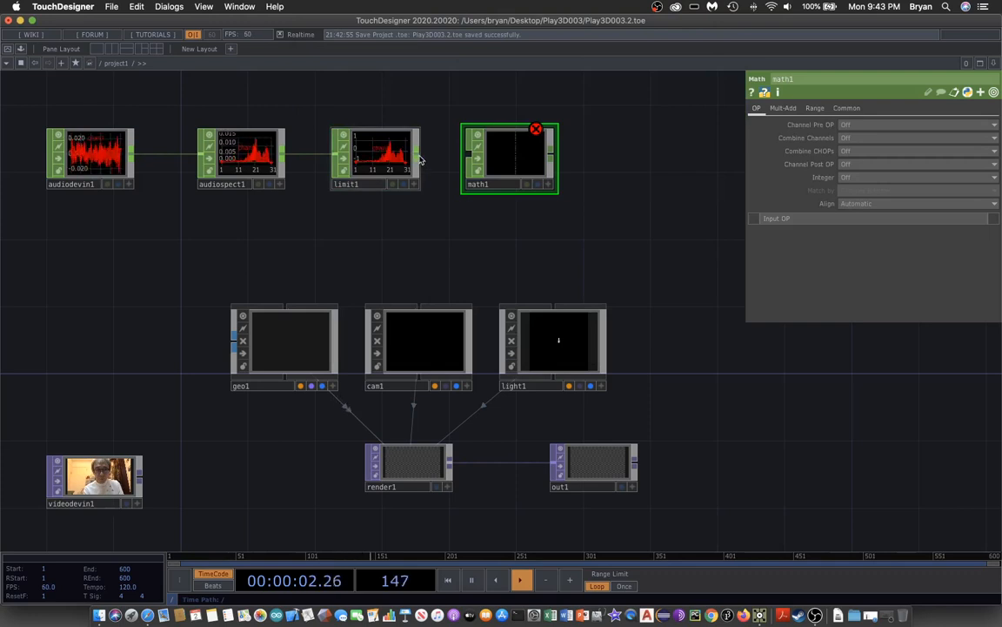
left_click_drag(420, 160, 468, 153)
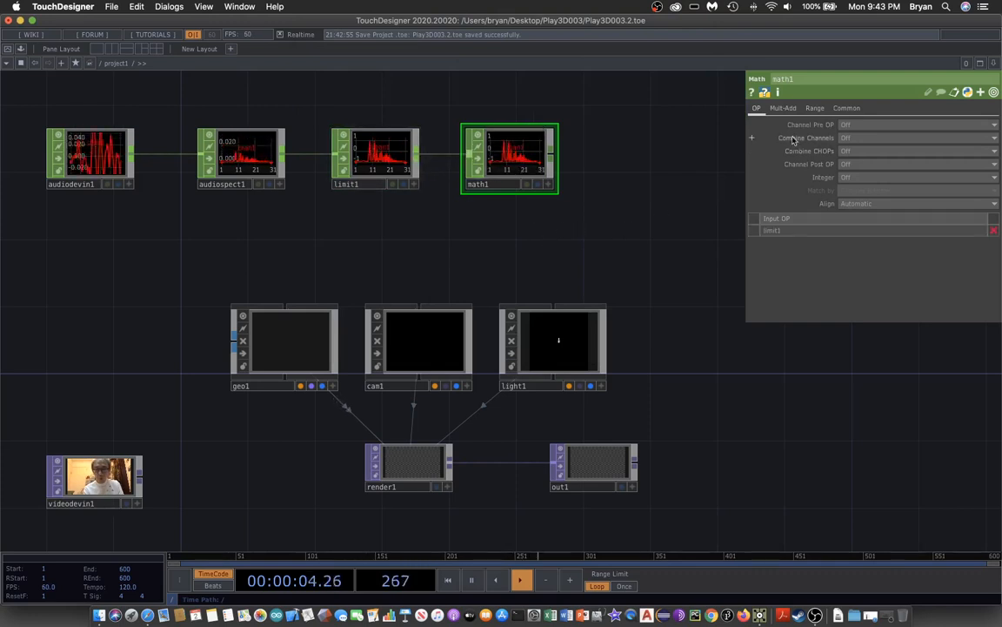
- Set the lower value of the Math CHOP's From Range to -1
left_click(815, 108)
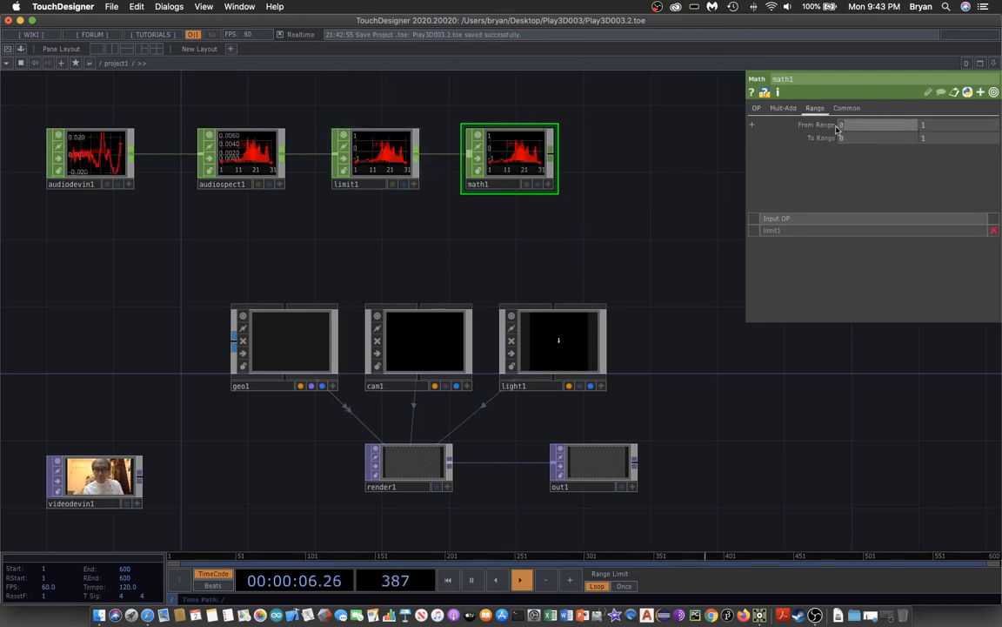
type("-1")
key("Return")
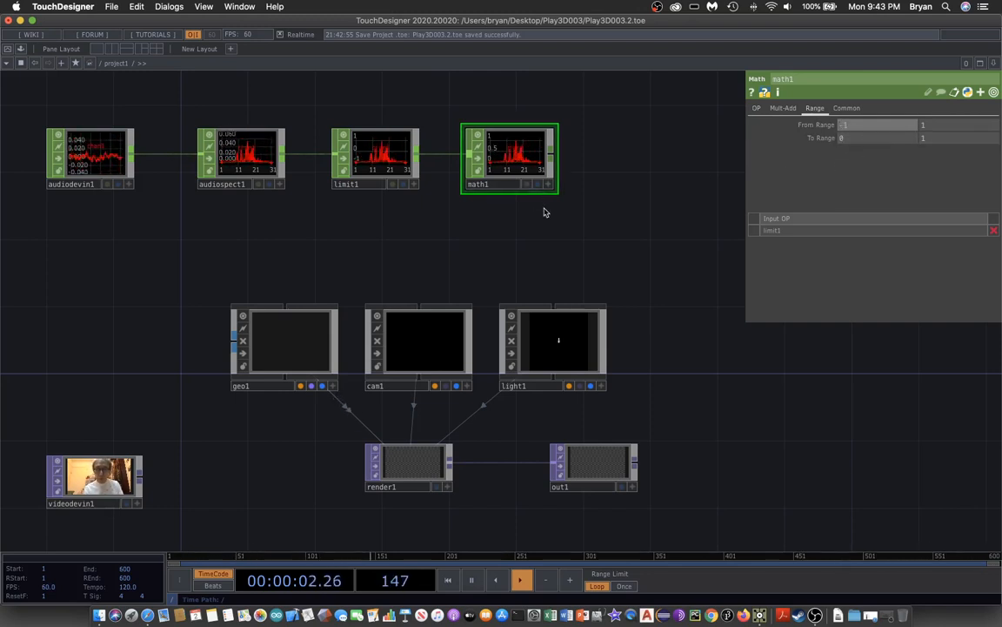
- Add a second Math CHOP to the right of the first one and connect the first Math operator's output into it
left_click_drag(579, 239, 565, 237)
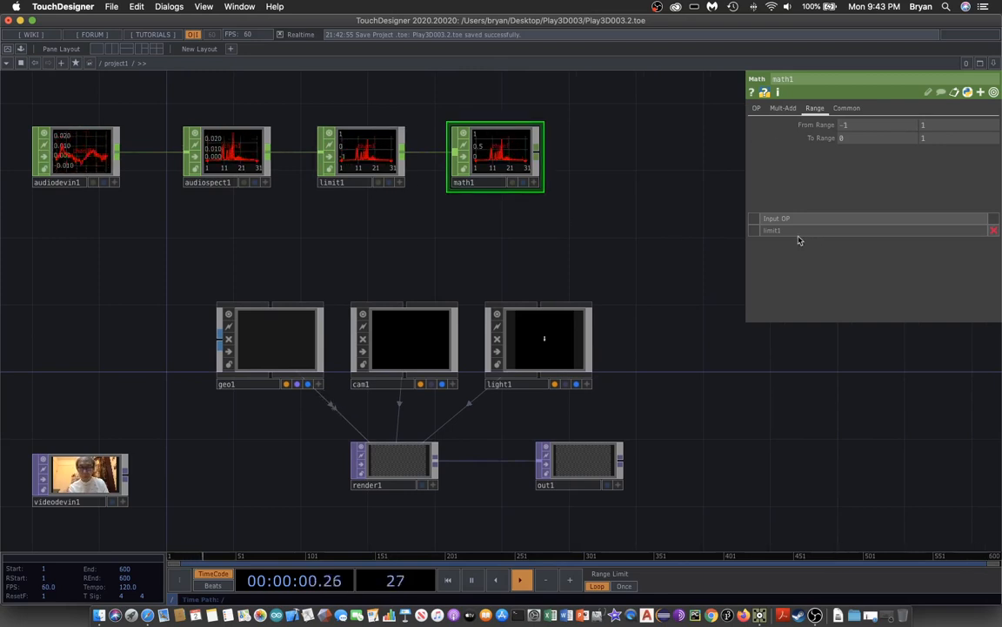
left_click_drag(639, 251, 615, 243)
left_click_drag(472, 231, 439, 221)
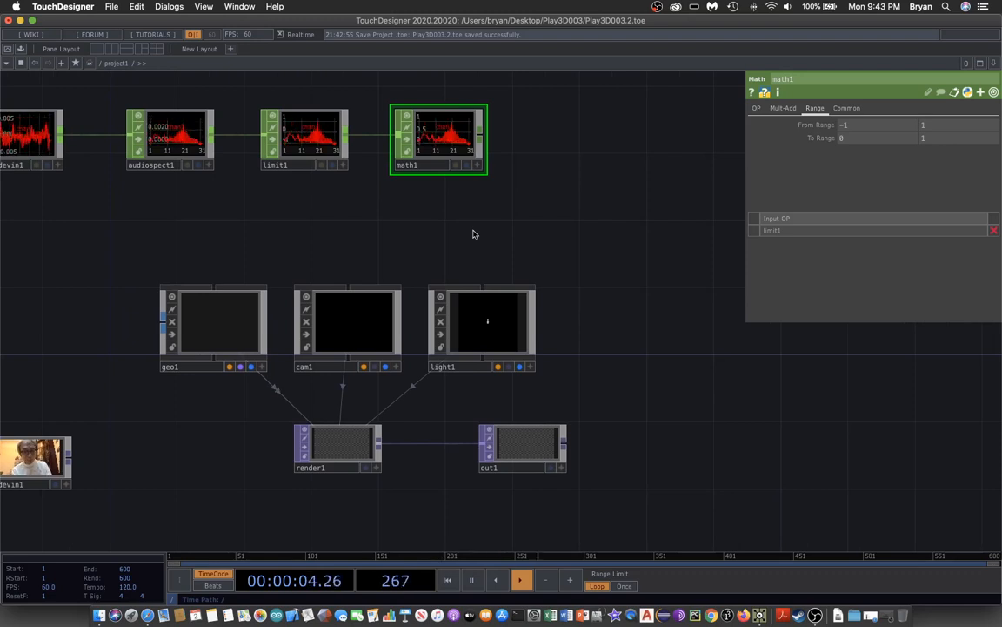
key("Tab")
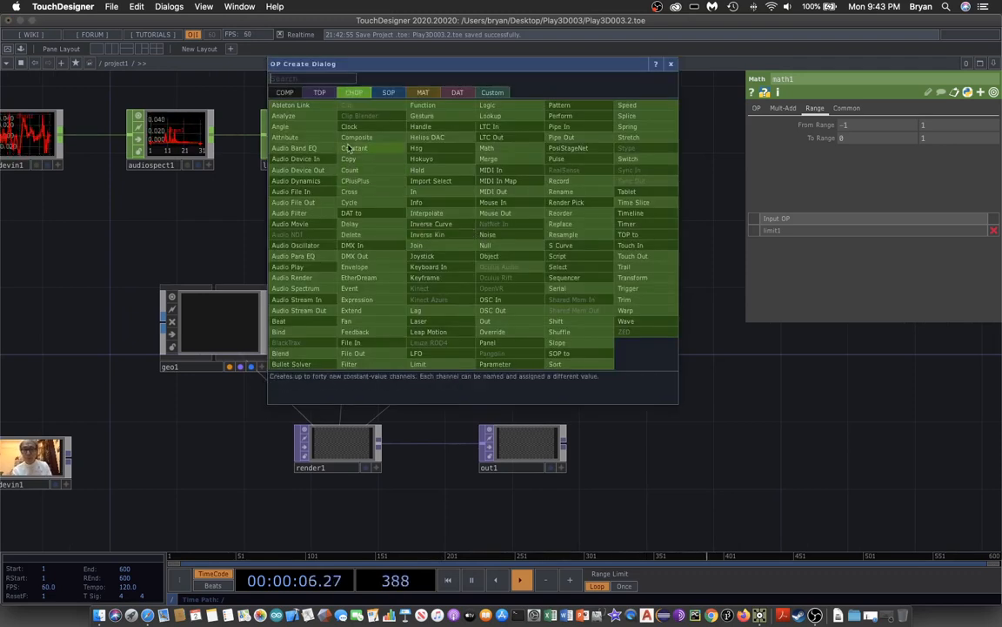
left_click_drag(390, 76, 702, 140)
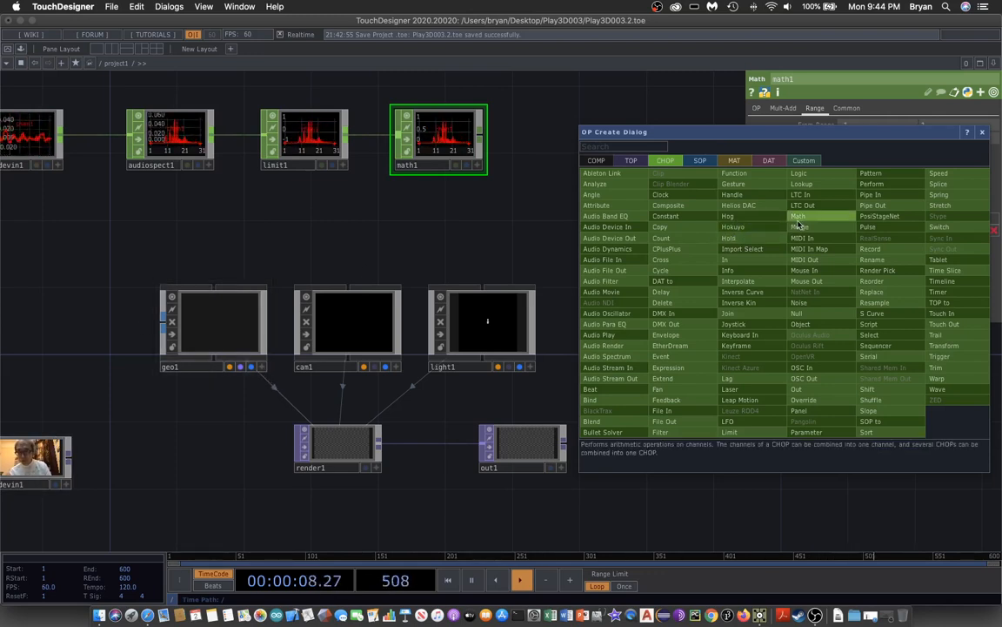
left_click(738, 205)
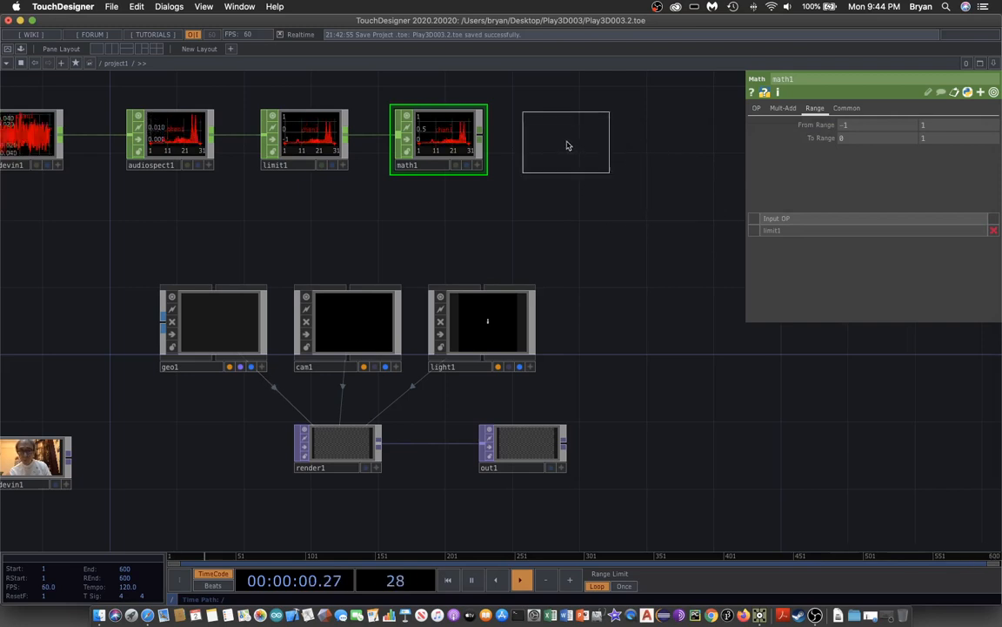
left_click(574, 143)
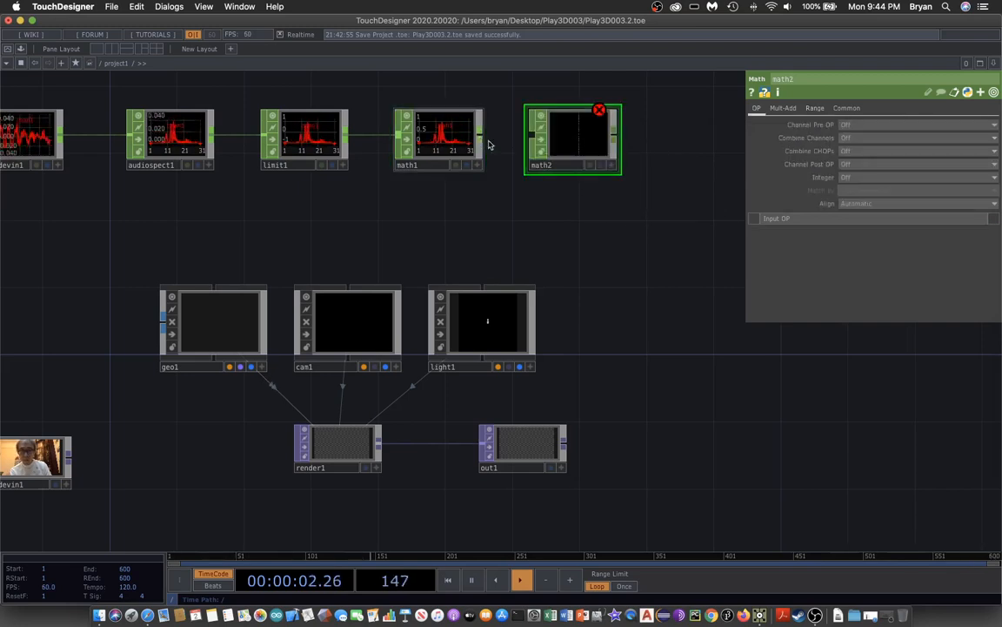
left_click_drag(489, 145, 565, 139)
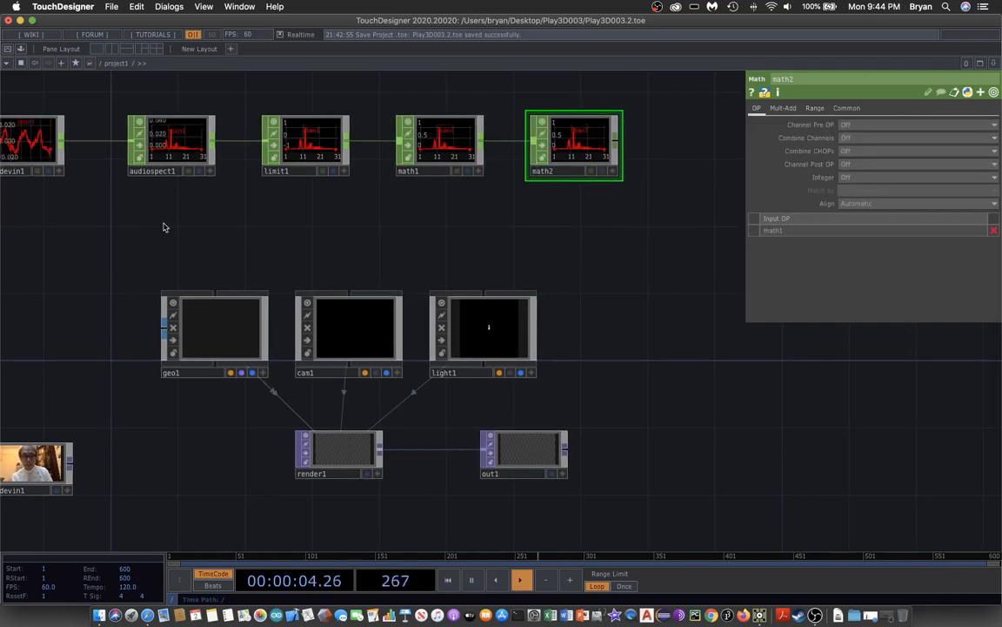
scroll(163, 227, "left", 3)
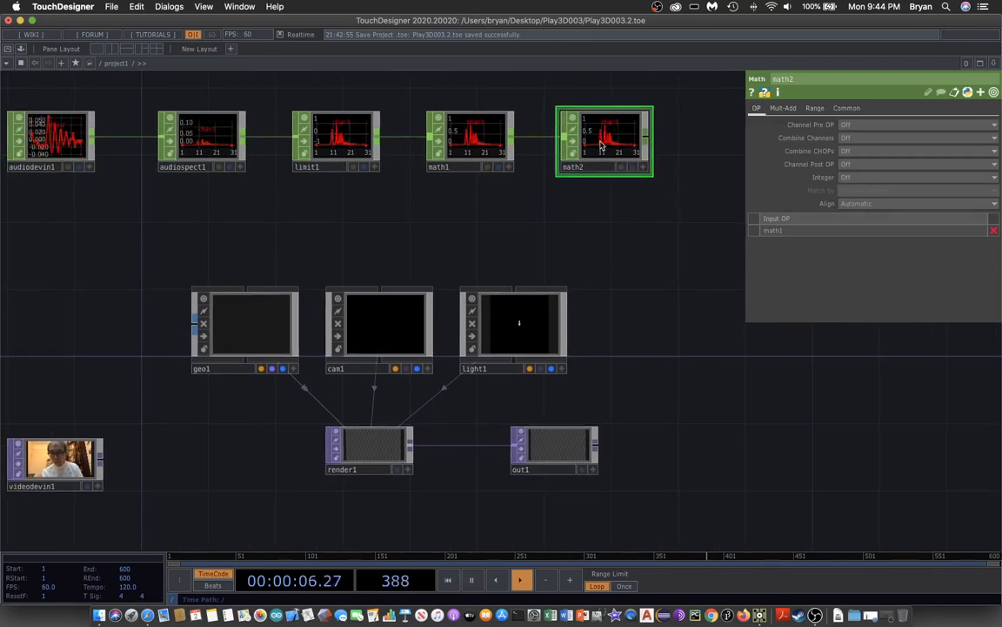
left_click(783, 108)
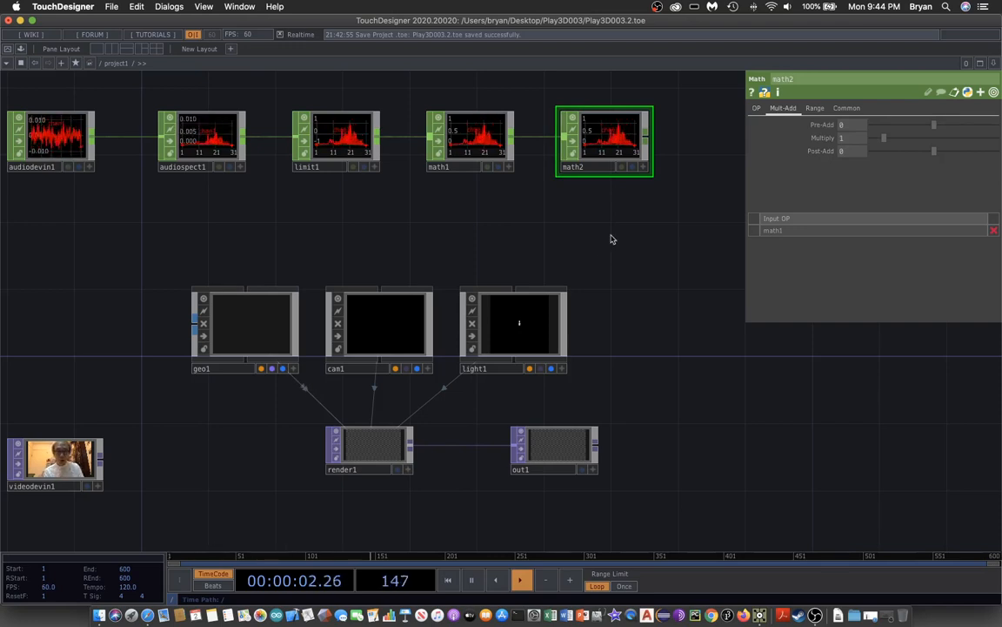
left_click_drag(611, 239, 466, 230)
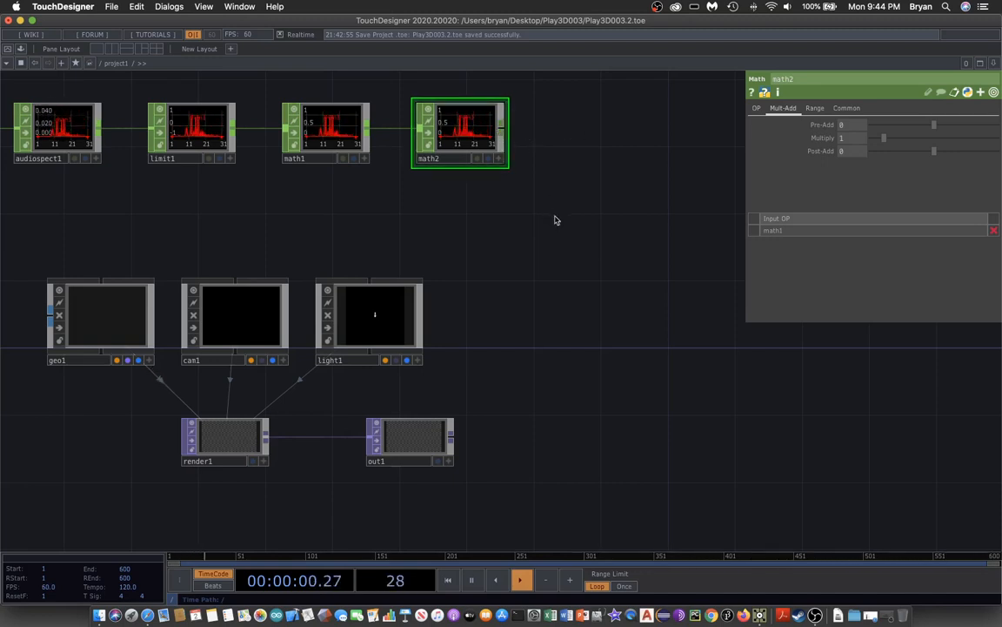
left_click_drag(233, 204, 433, 190)
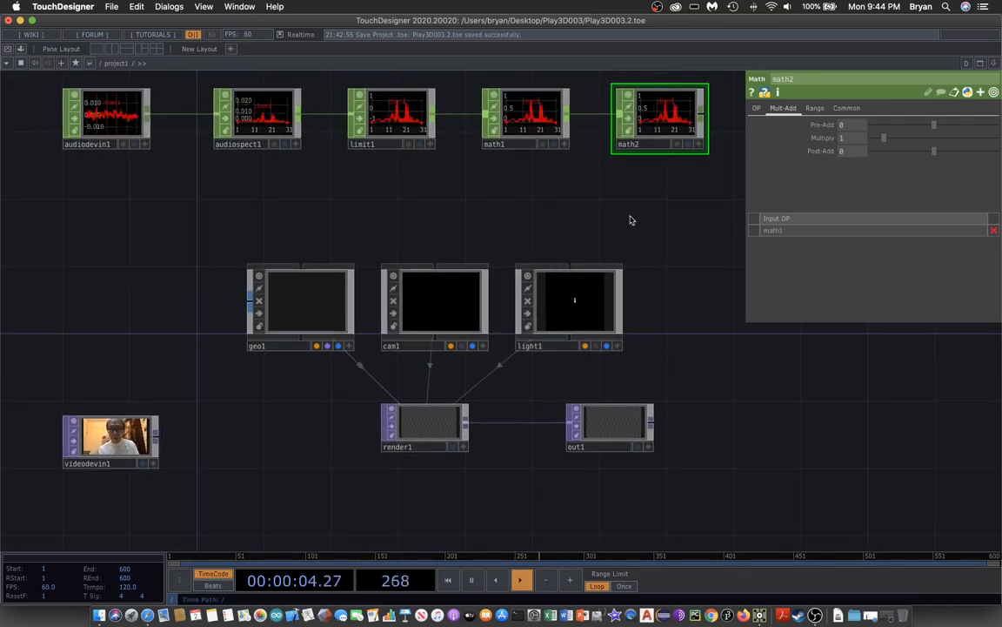
- Add a Null CHOP after the second Math operator, connect that operator's output into it, and save the project
left_click_drag(631, 220, 432, 257)
key("Tab")
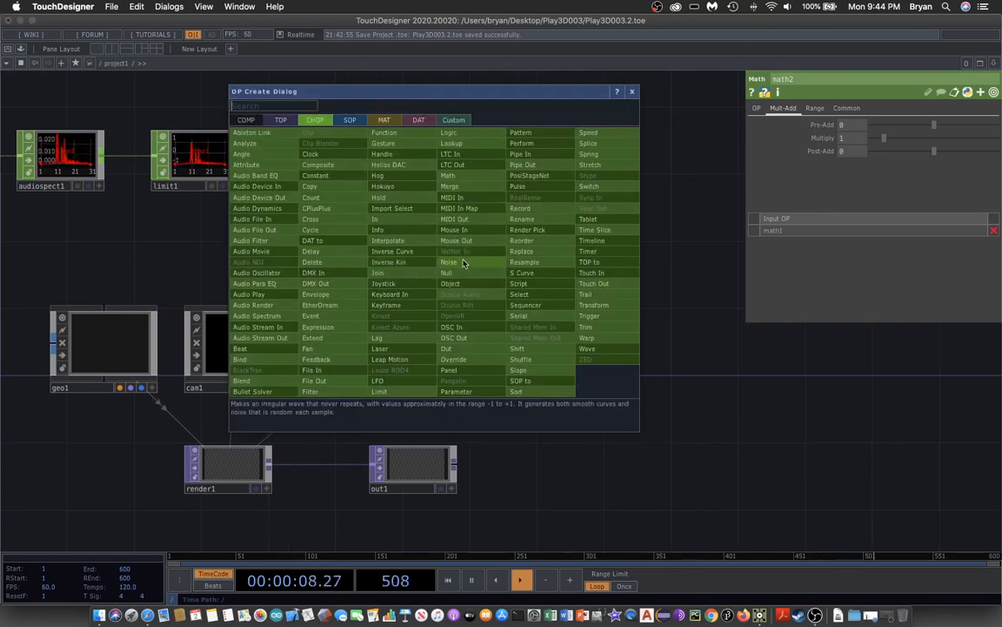
left_click(464, 276)
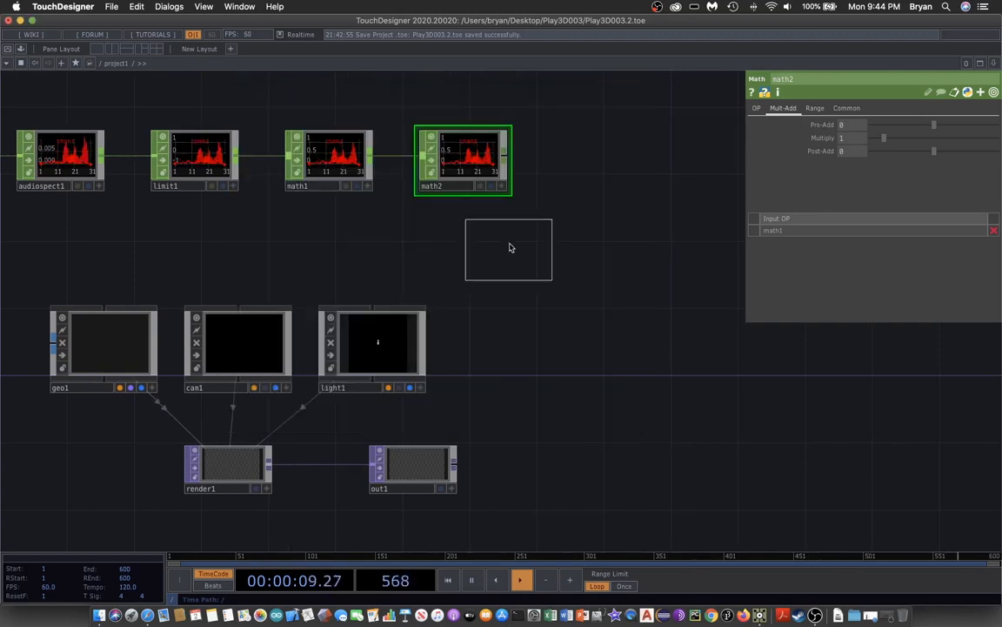
left_click(587, 169)
left_click(504, 158)
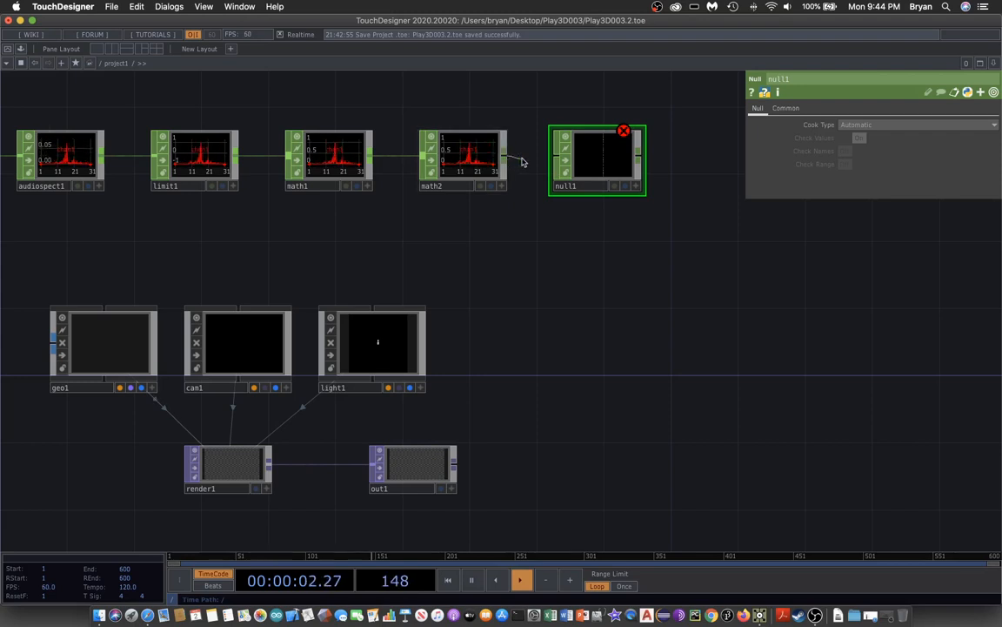
left_click(554, 158)
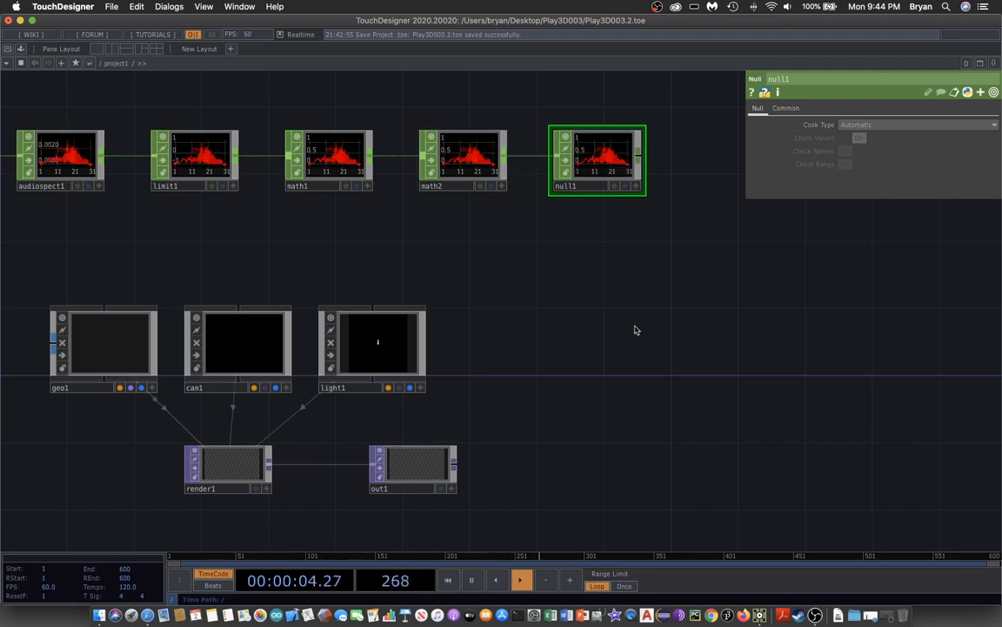
left_click(112, 6)
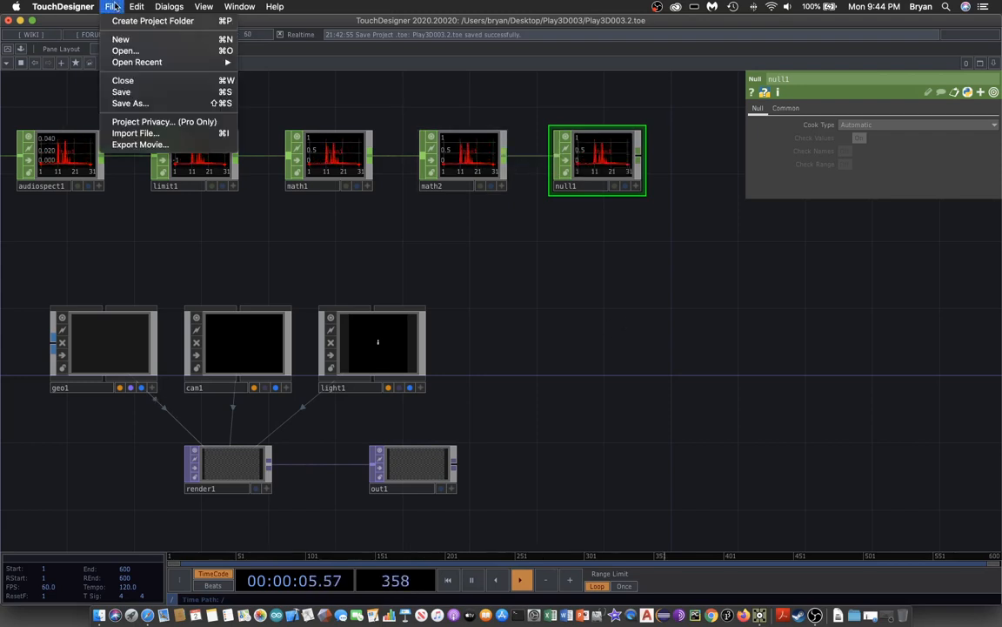
left_click(121, 92)
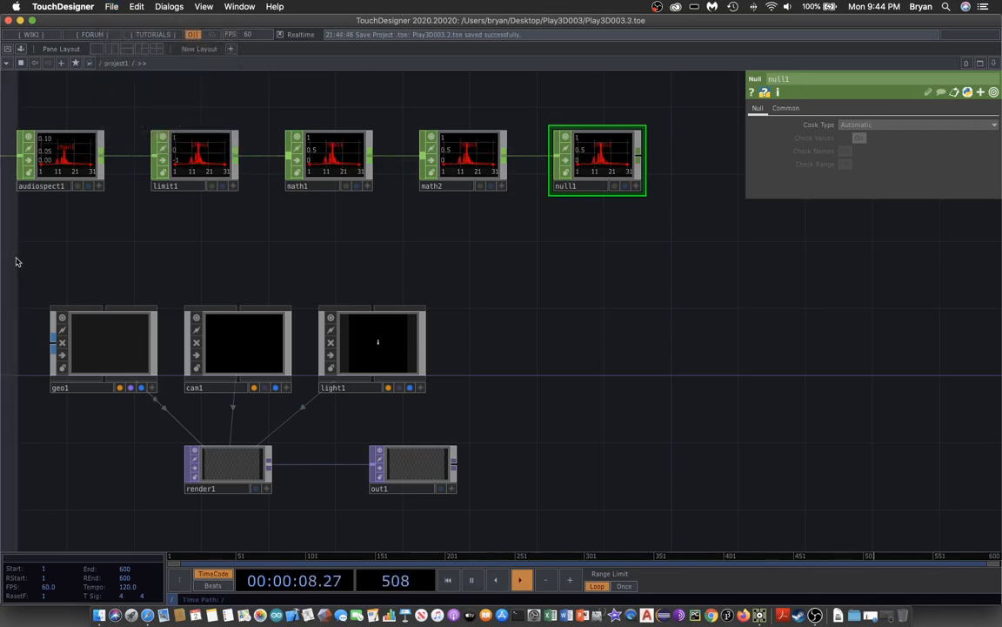
- Add a Grid SOP to the left of the geometry component, above the webcam video operator
left_click_drag(18, 261, 408, 211)
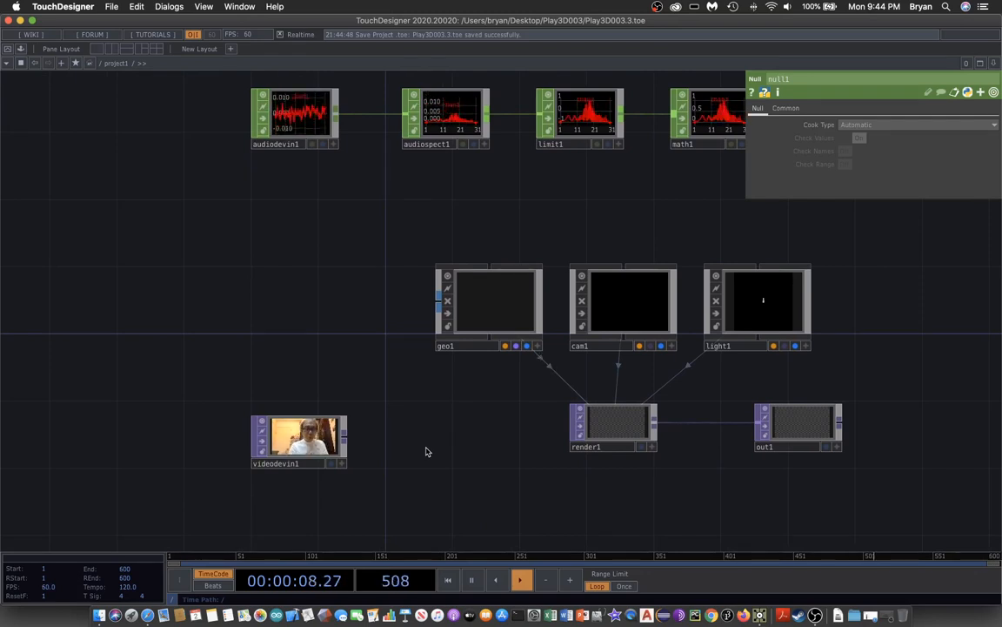
key("Tab")
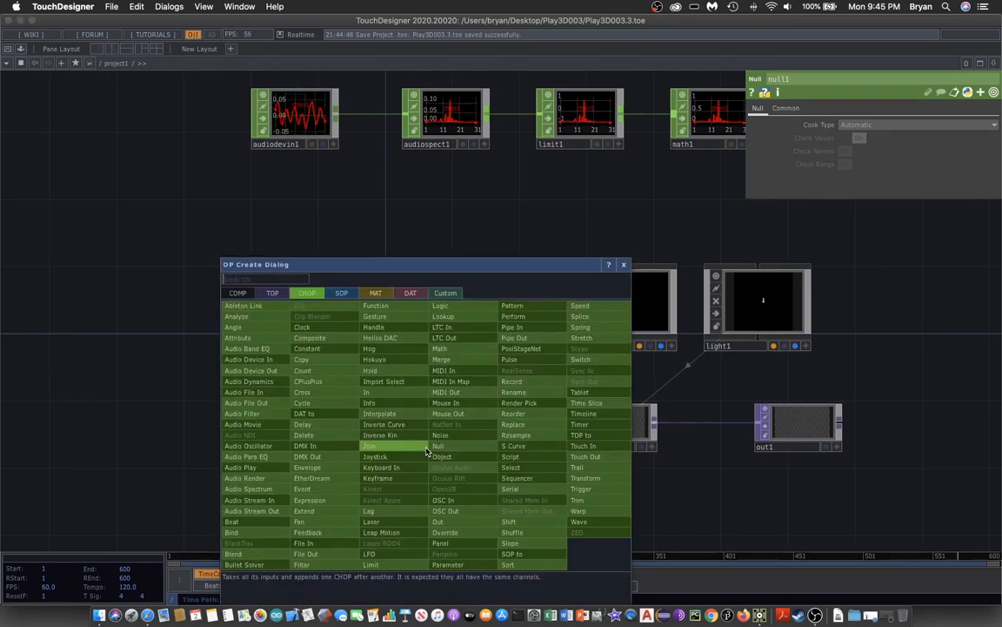
left_click(347, 296)
left_click_drag(412, 271, 479, 210)
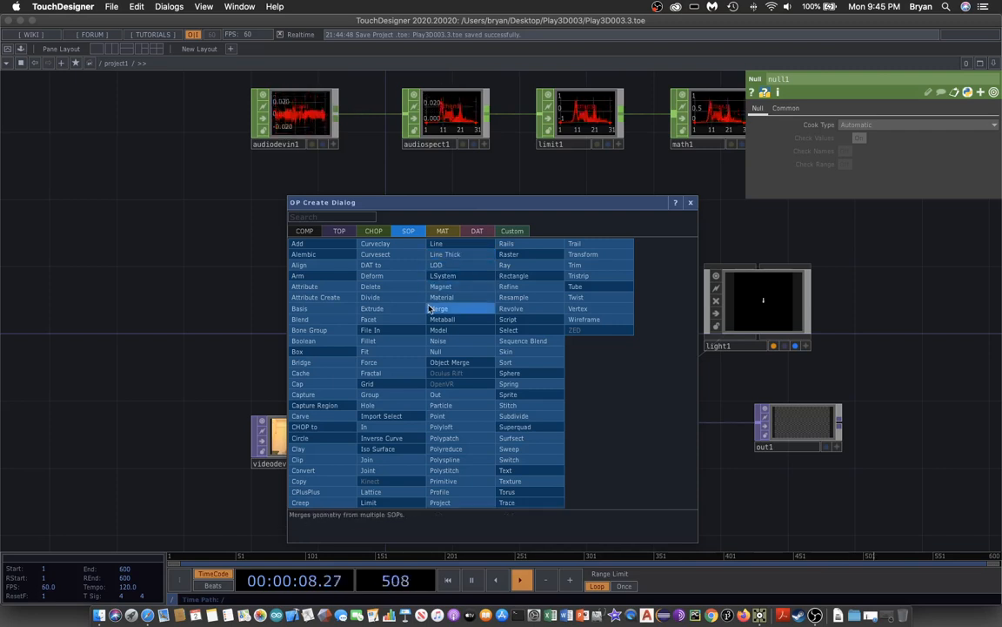
left_click(406, 386)
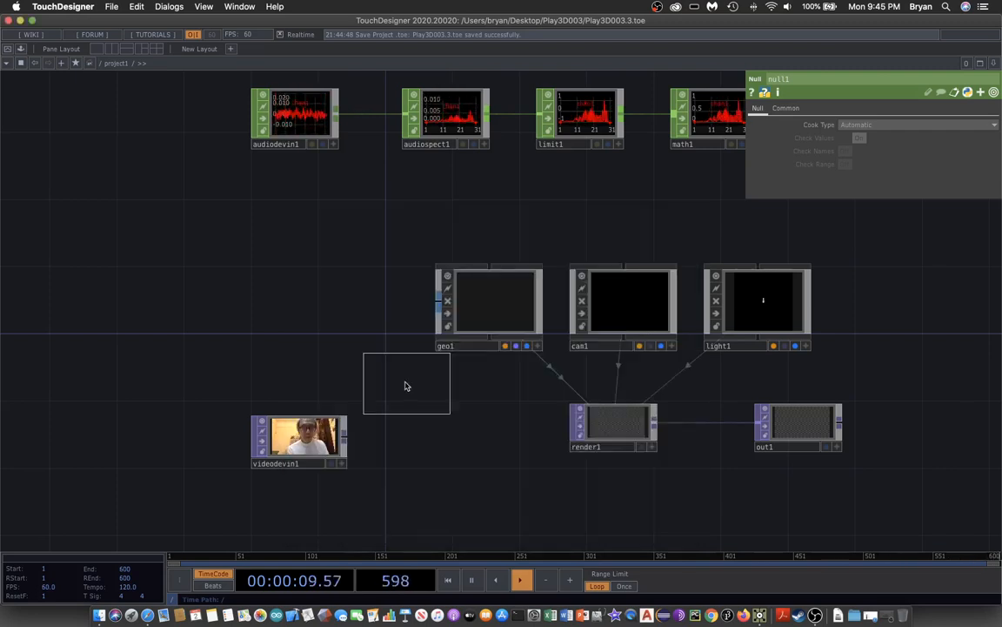
left_click(174, 301)
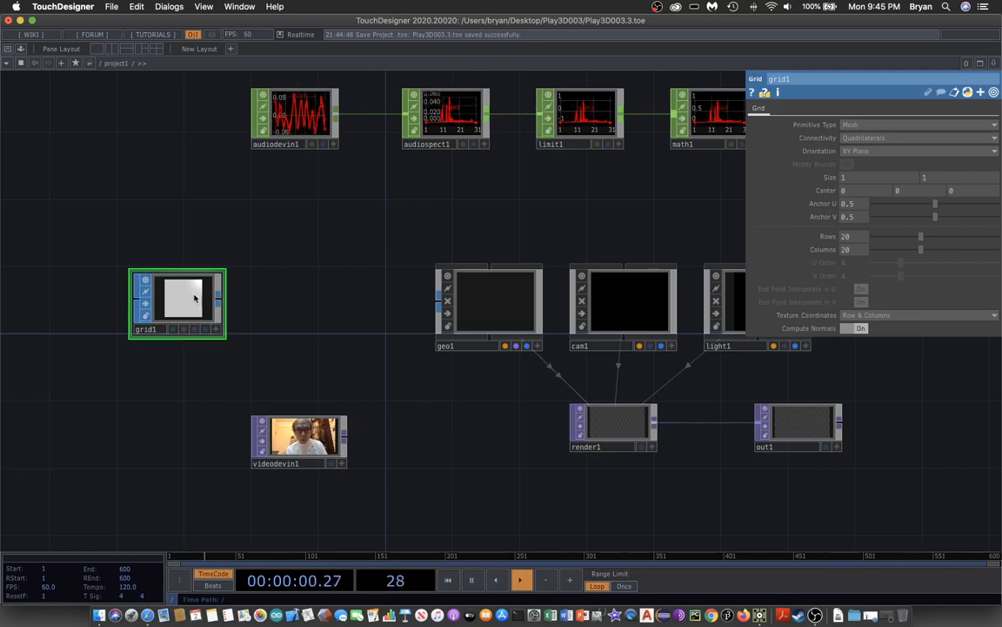
- Set the Grid SOP's size to 1.6 by 0.9
left_click(852, 179)
type(".6")
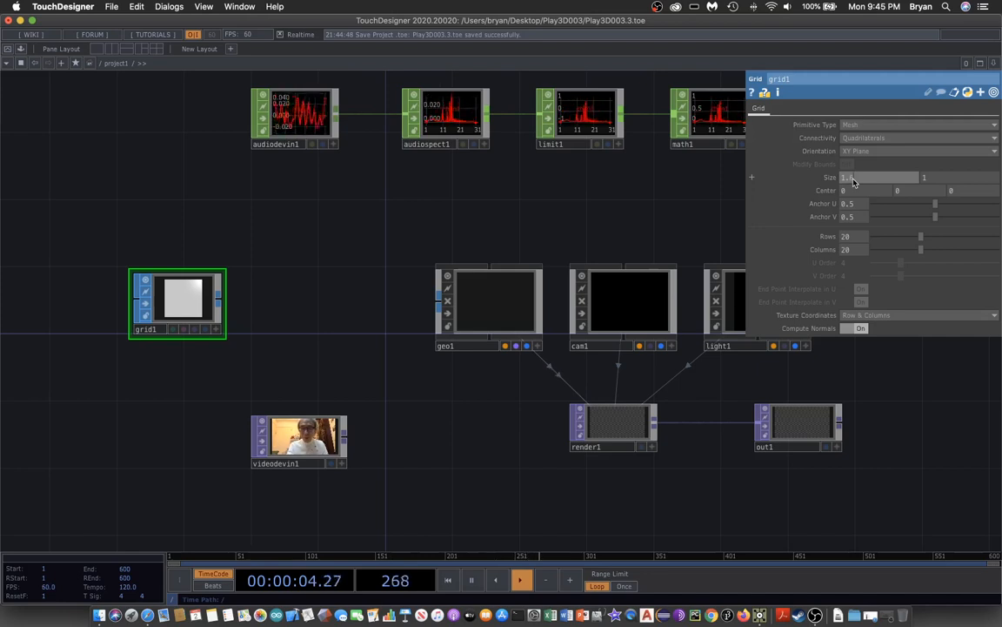
left_click_drag(934, 180, 908, 173)
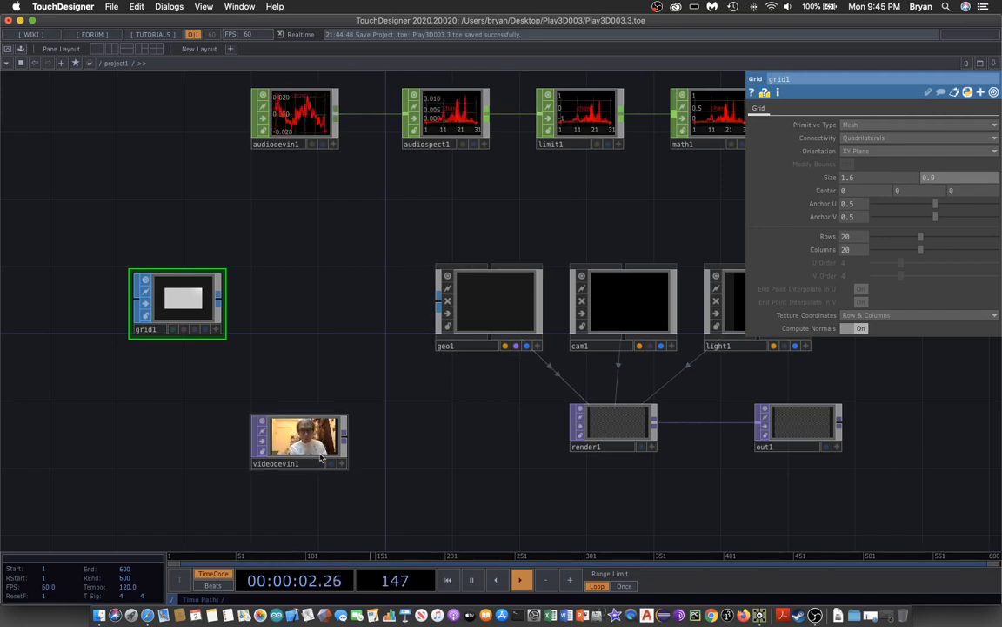
- Move the webcam video operator directly beneath the grid operator and save the project
left_click_drag(321, 457, 203, 423)
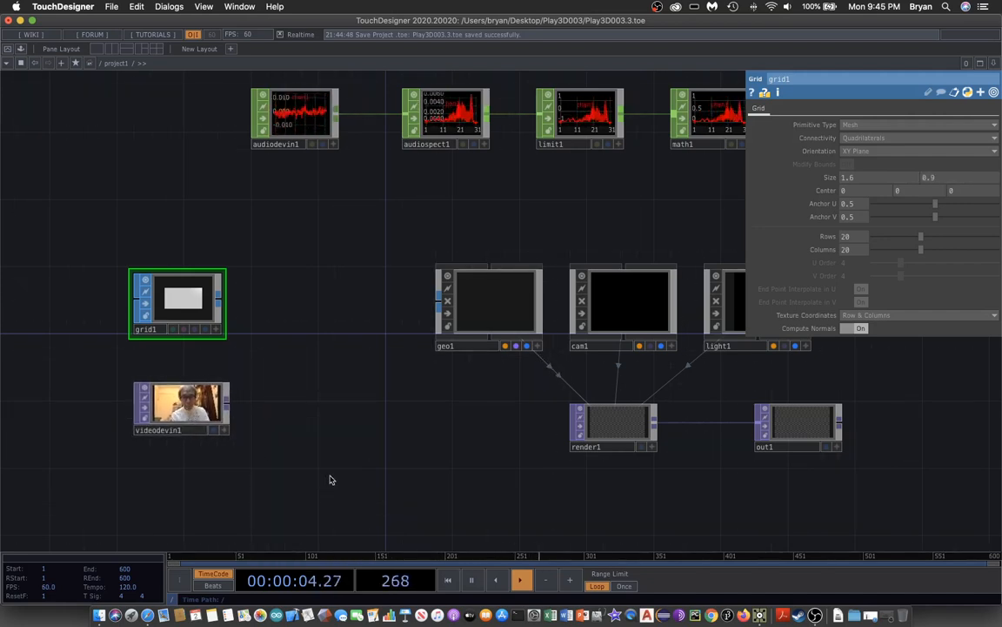
left_click(111, 6)
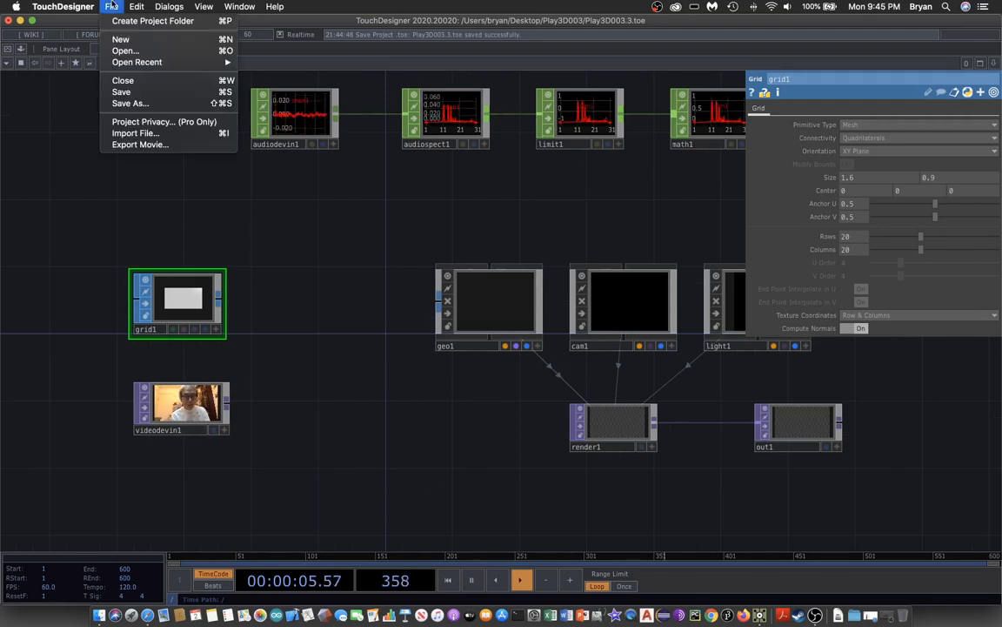
left_click(139, 93)
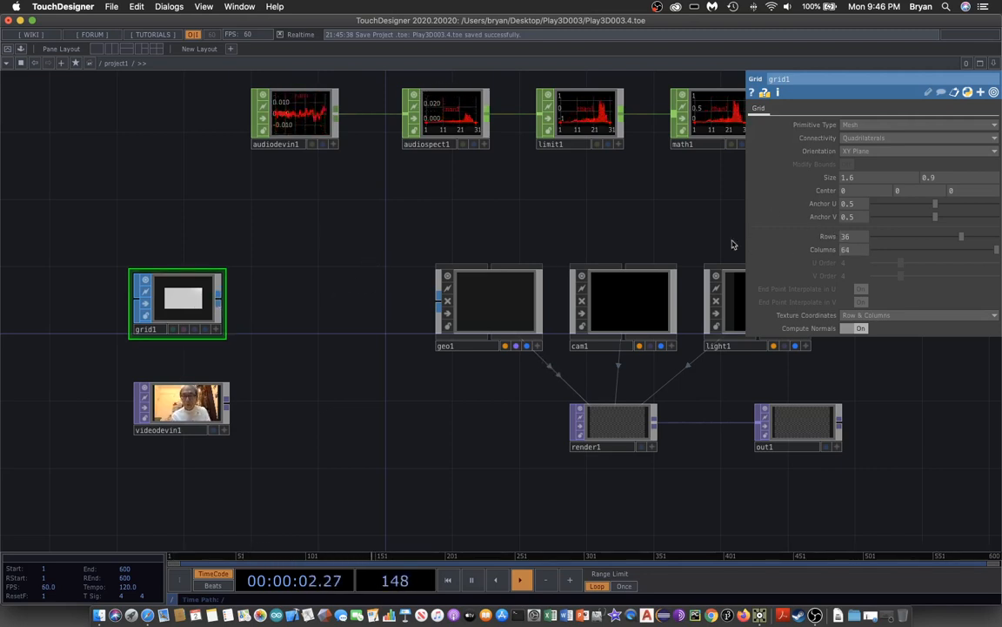
left_click(108, 10)
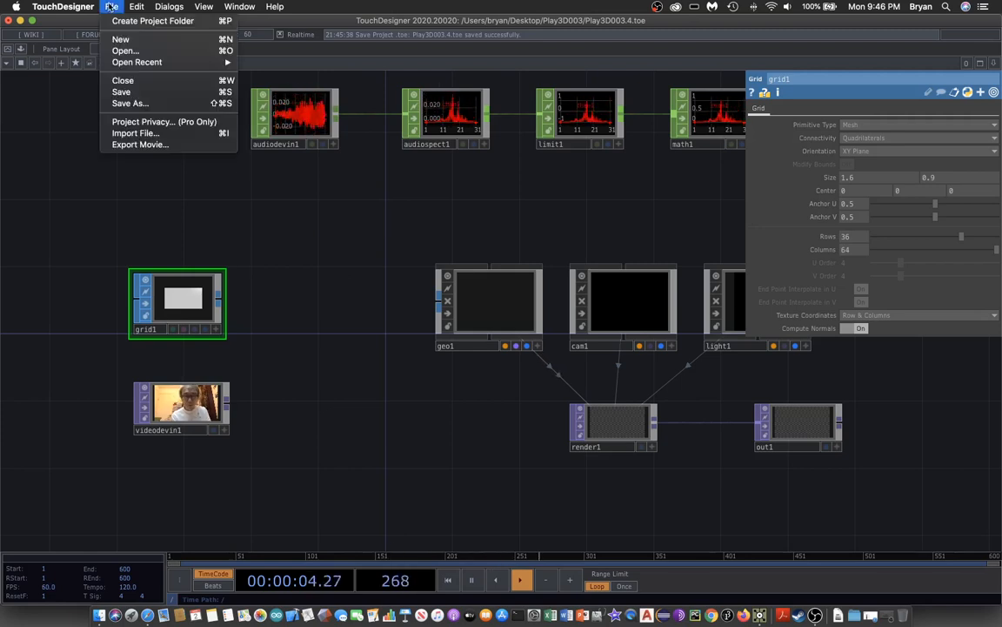
left_click(117, 89)
- Move the grid operator slightly higher in the network and connect its output to the geometry component's input
left_click_drag(253, 309, 249, 311)
left_click_drag(189, 307, 292, 332)
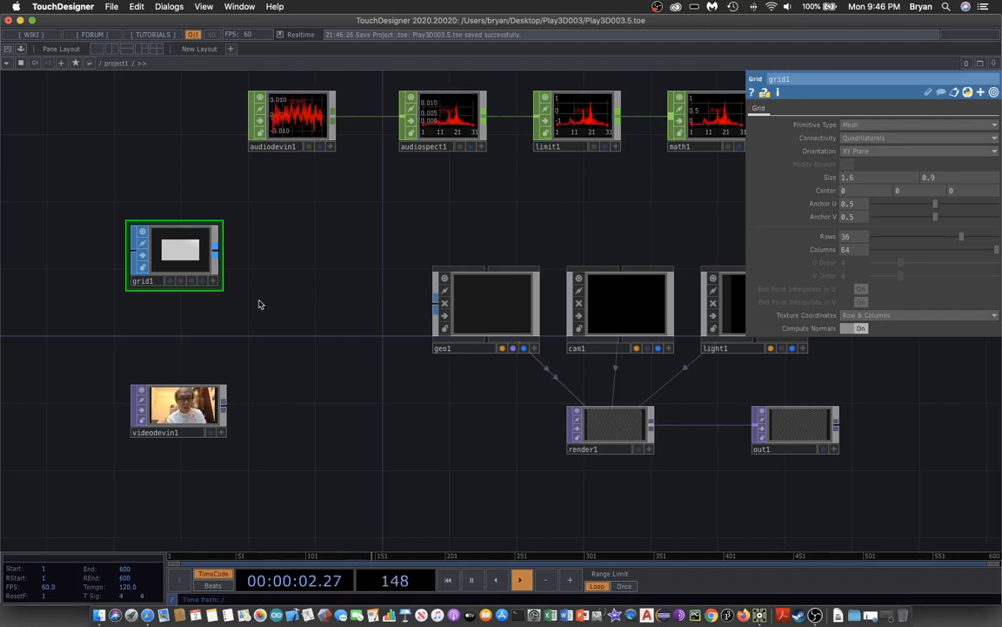
left_click(217, 255)
left_click(433, 307)
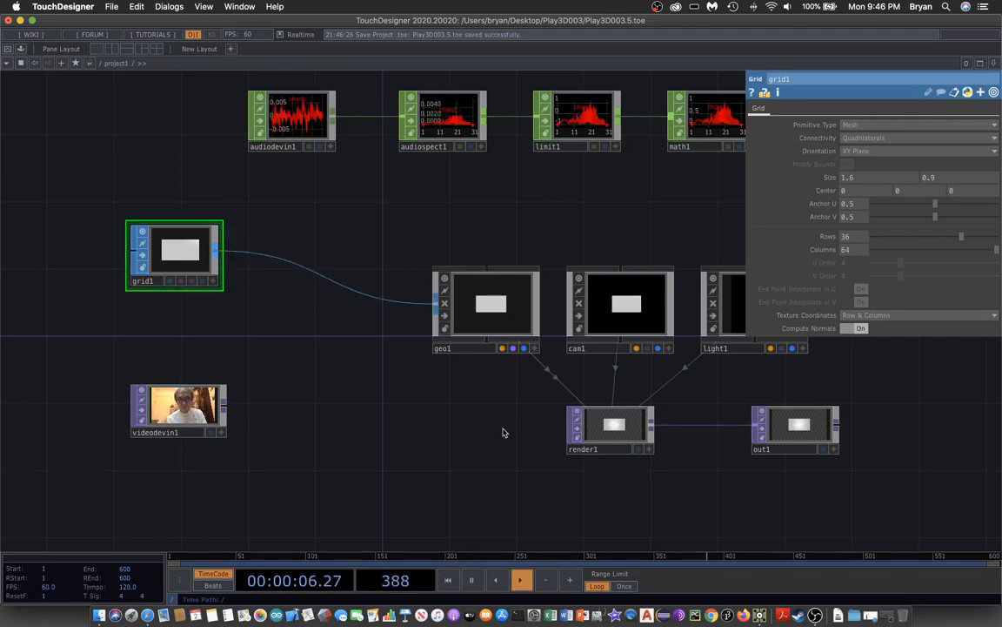
- Add a Phong material operator below the geometry component
left_click_drag(506, 432, 405, 365)
left_click(87, 357)
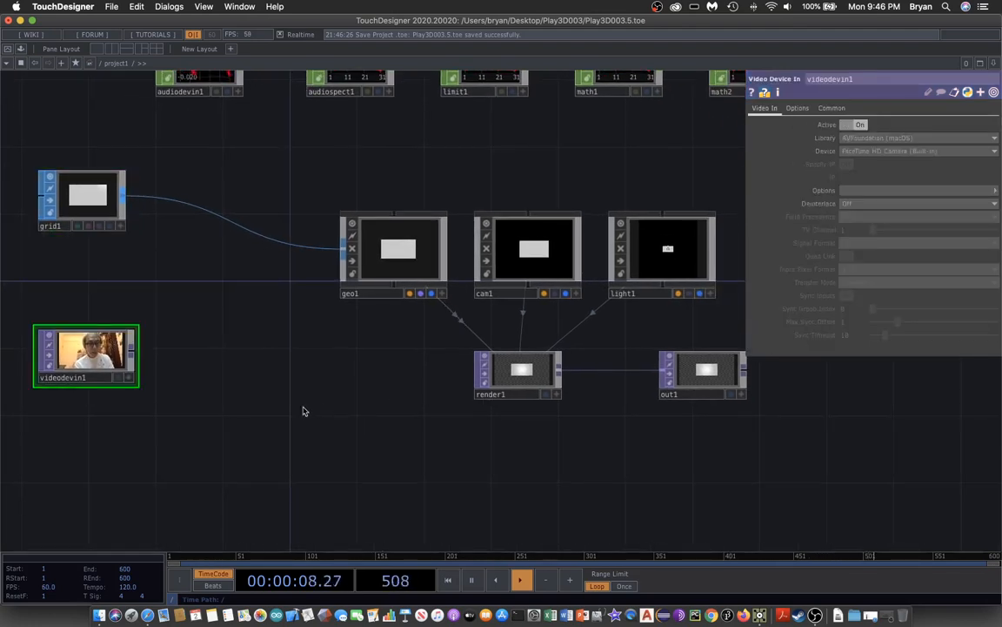
key("Tab")
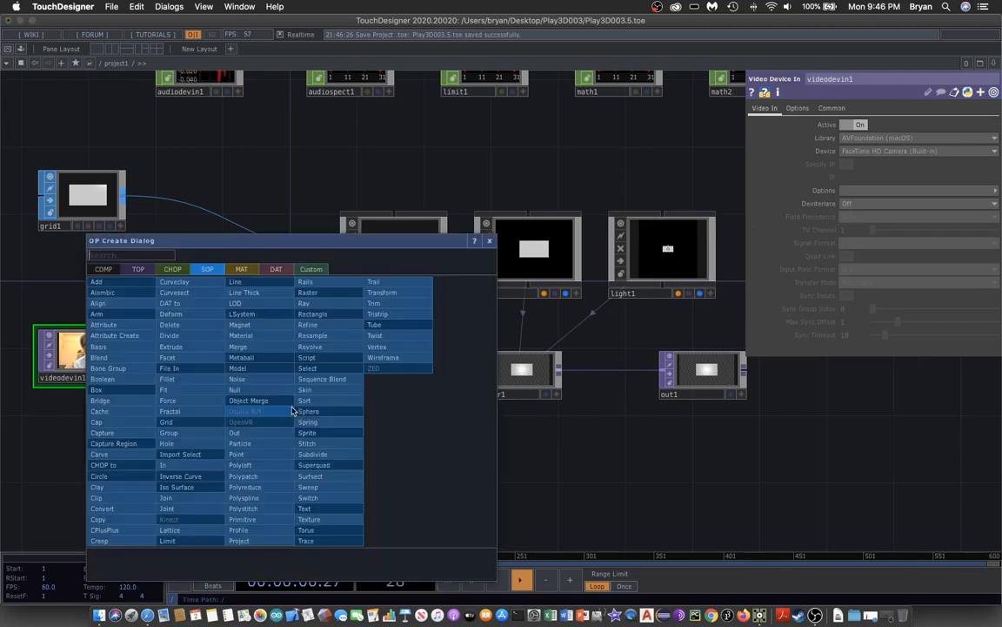
left_click(254, 271)
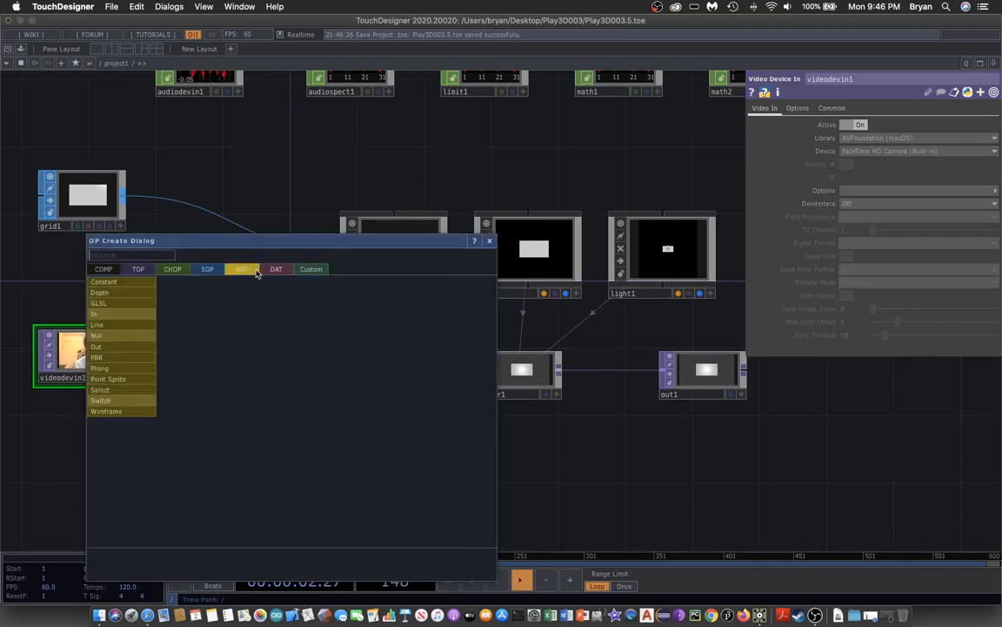
left_click(135, 368)
left_click(369, 371)
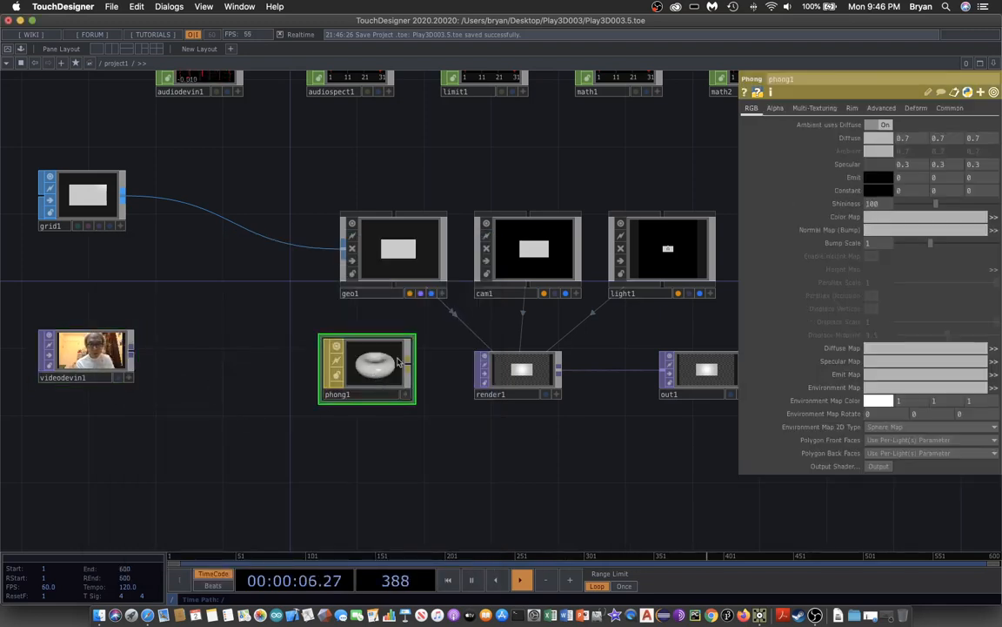
- Assign phong1 as the render material of the geometry component
left_click(396, 251)
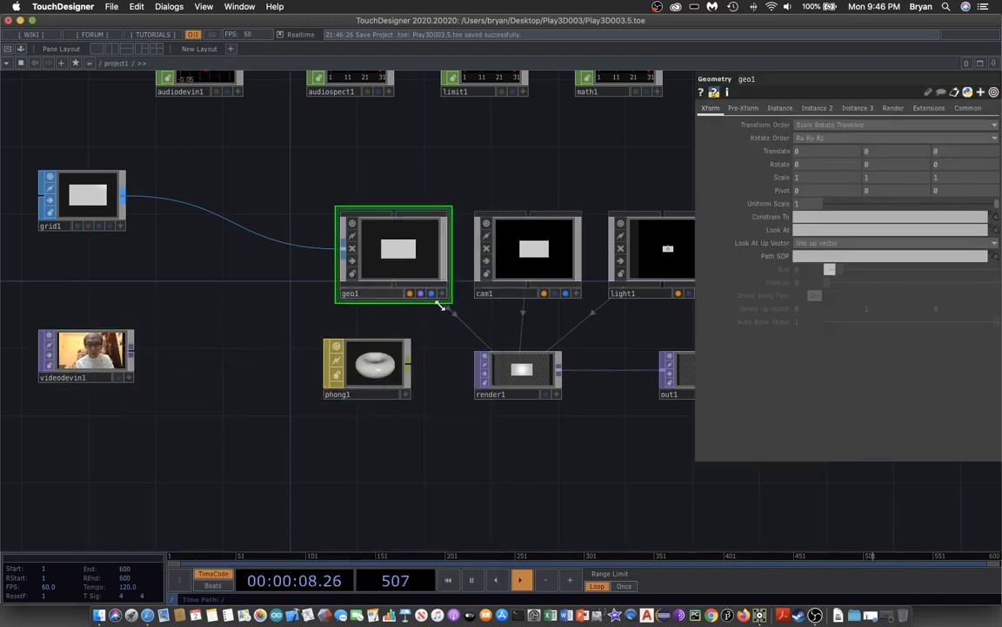
left_click(894, 108)
left_click_drag(386, 356, 731, 121)
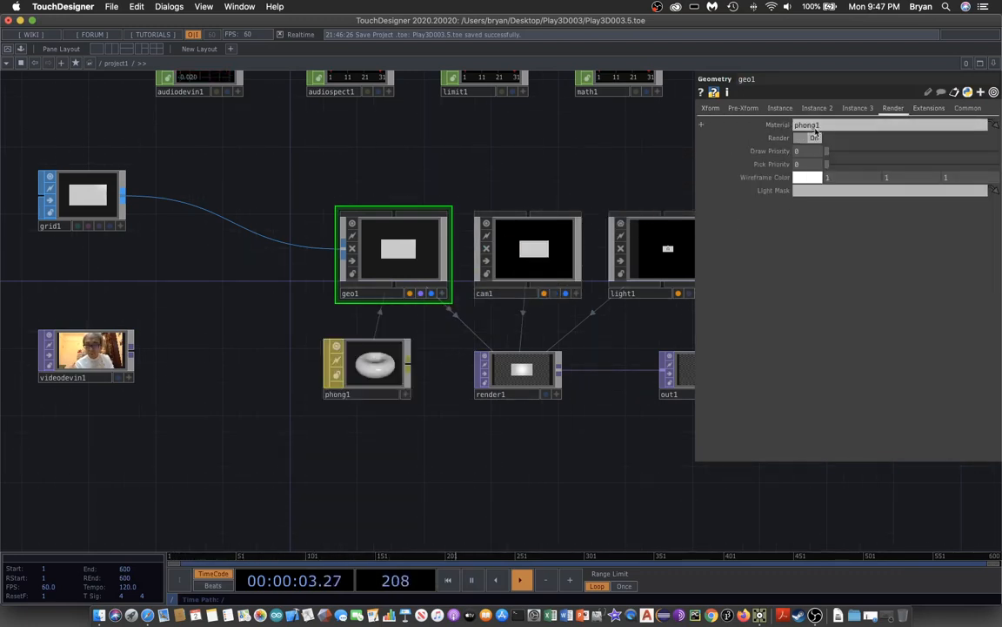
- Set the Phong material's diffuse color to white and use videodevin1 as its color map
left_click(376, 364)
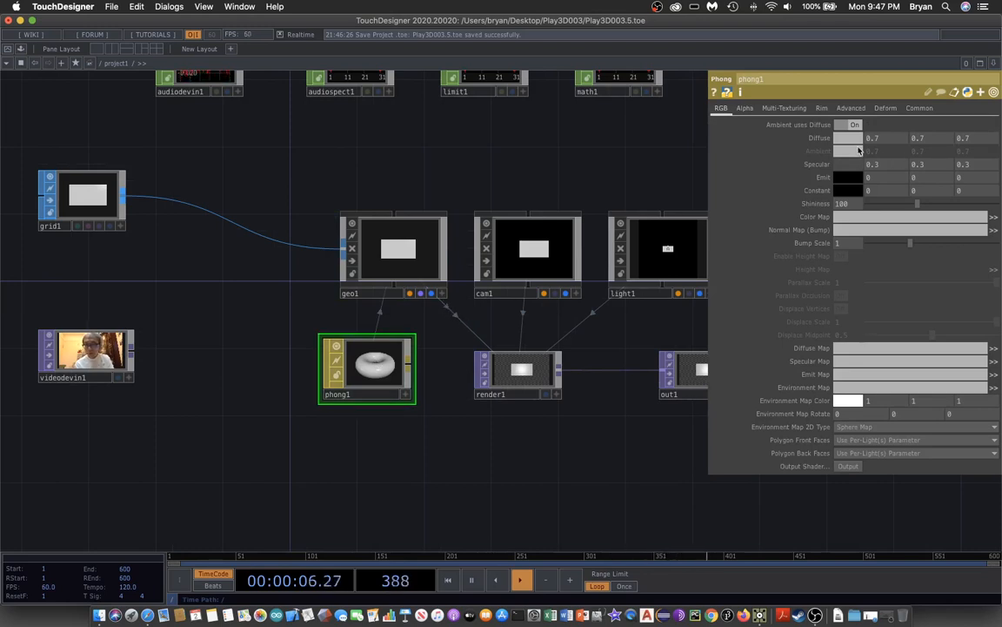
left_click(849, 138)
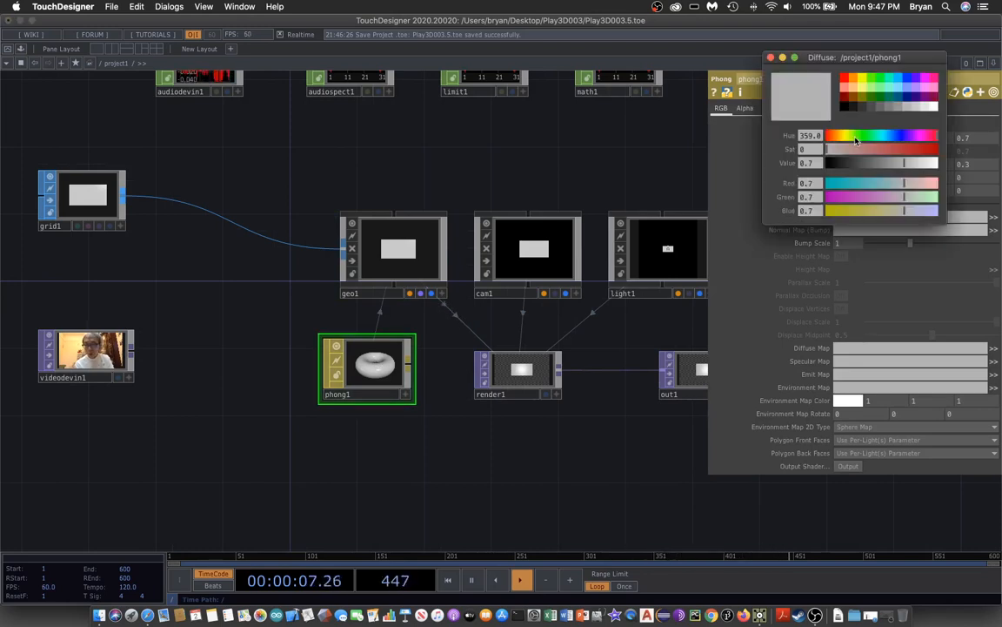
left_click(937, 106)
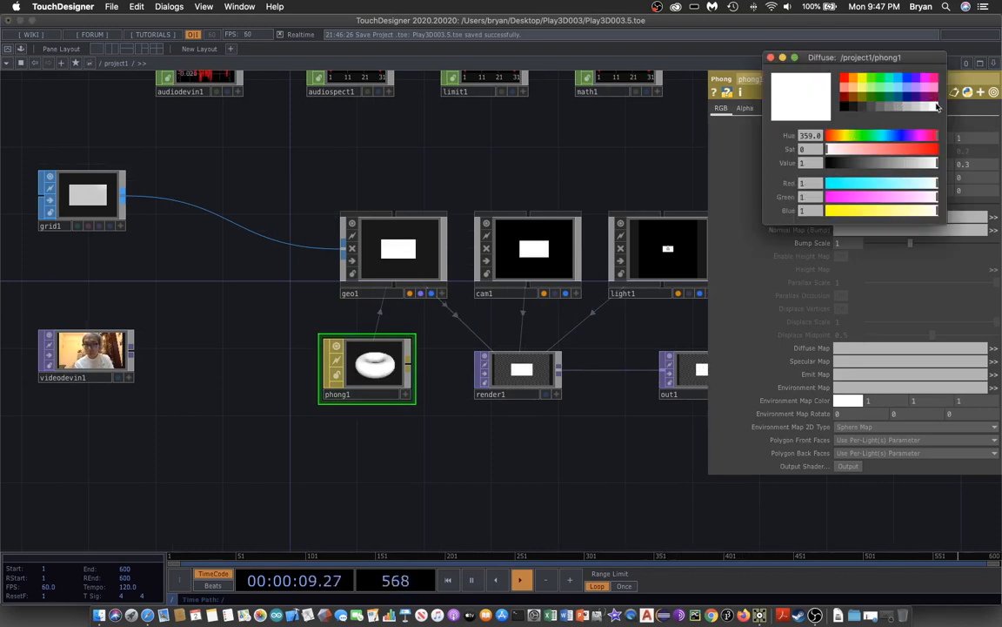
left_click(771, 58)
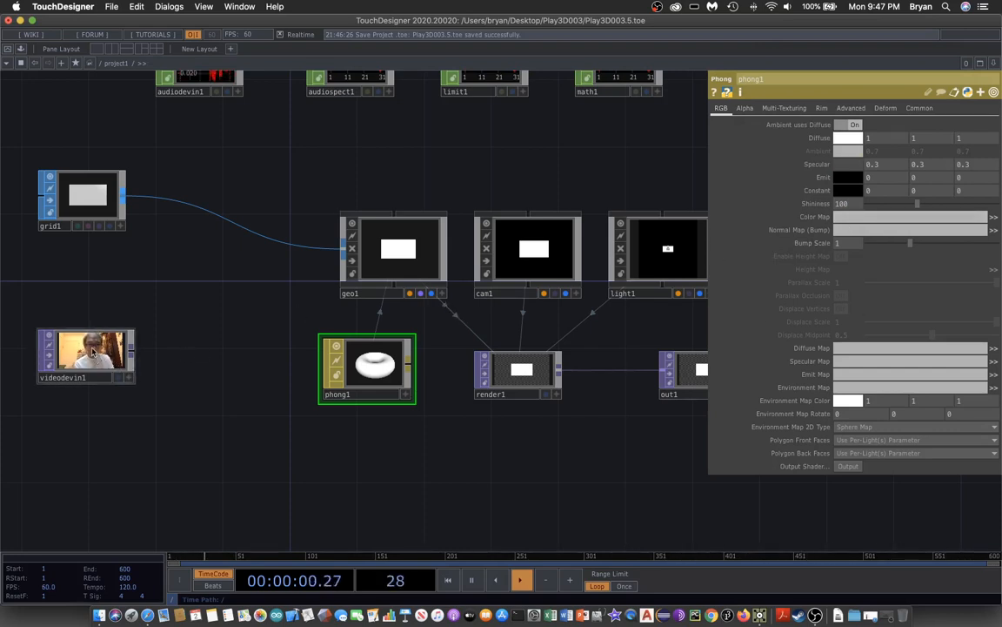
left_click_drag(93, 351, 843, 219)
- Set the geometry component's rotation to -20 on X and 30 on Y, keeping its translation at 0
left_click_drag(596, 456, 353, 452)
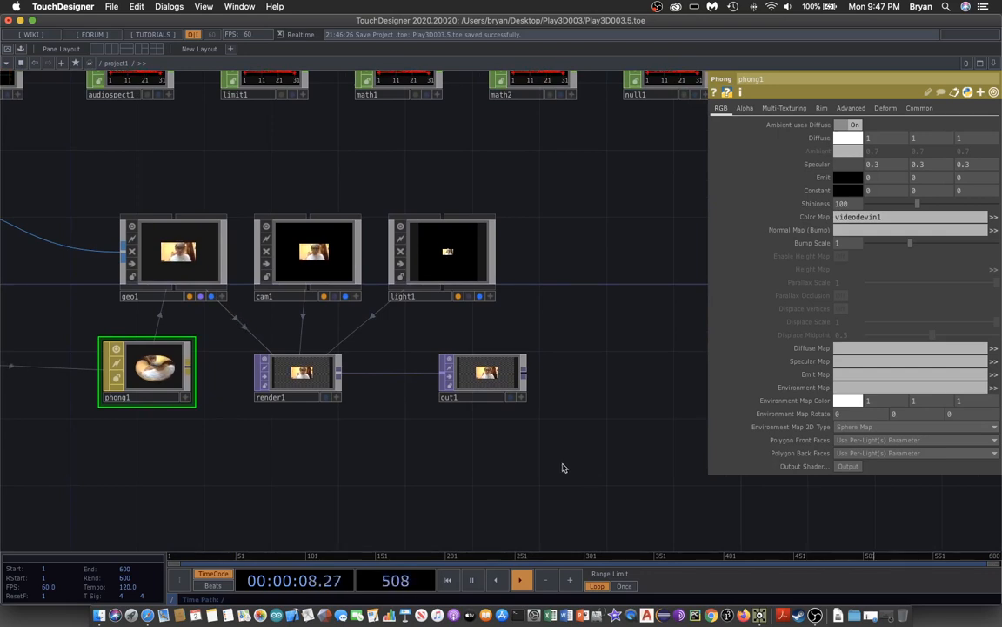
left_click(178, 246)
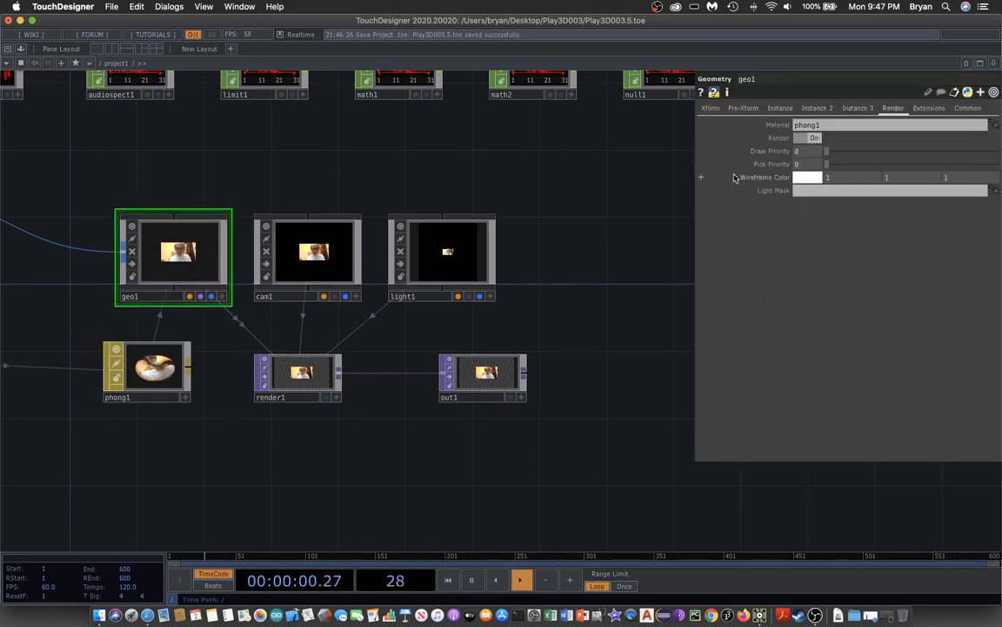
left_click(711, 109)
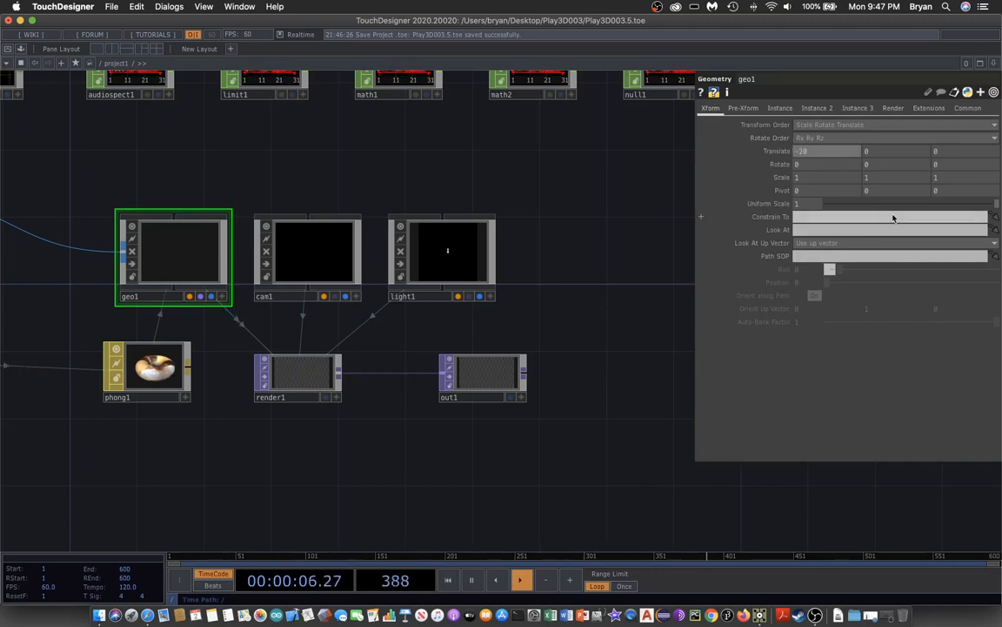
type("0")
left_click(796, 163)
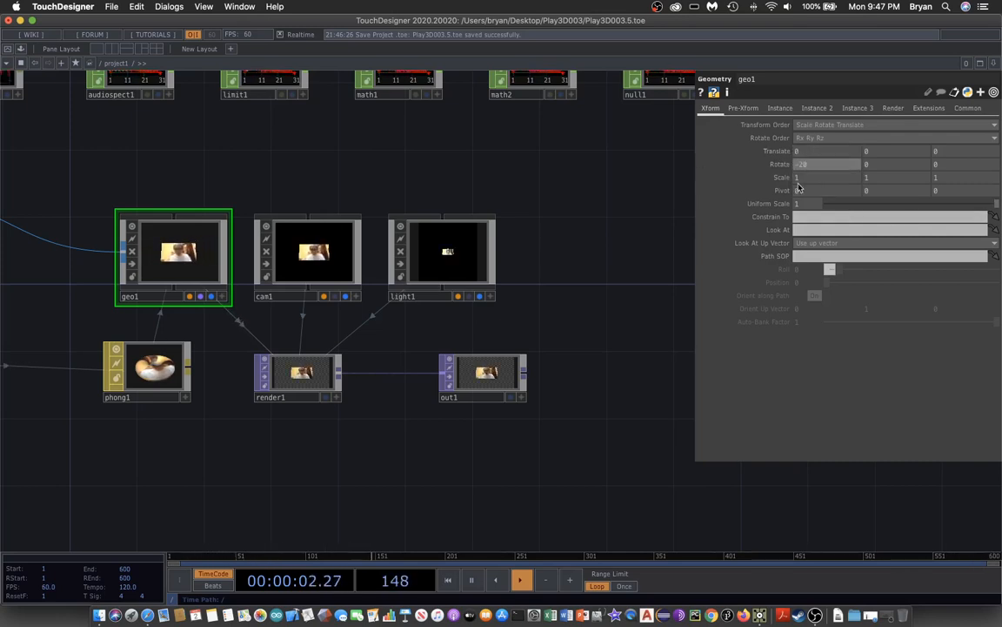
type("-20")
key("Return")
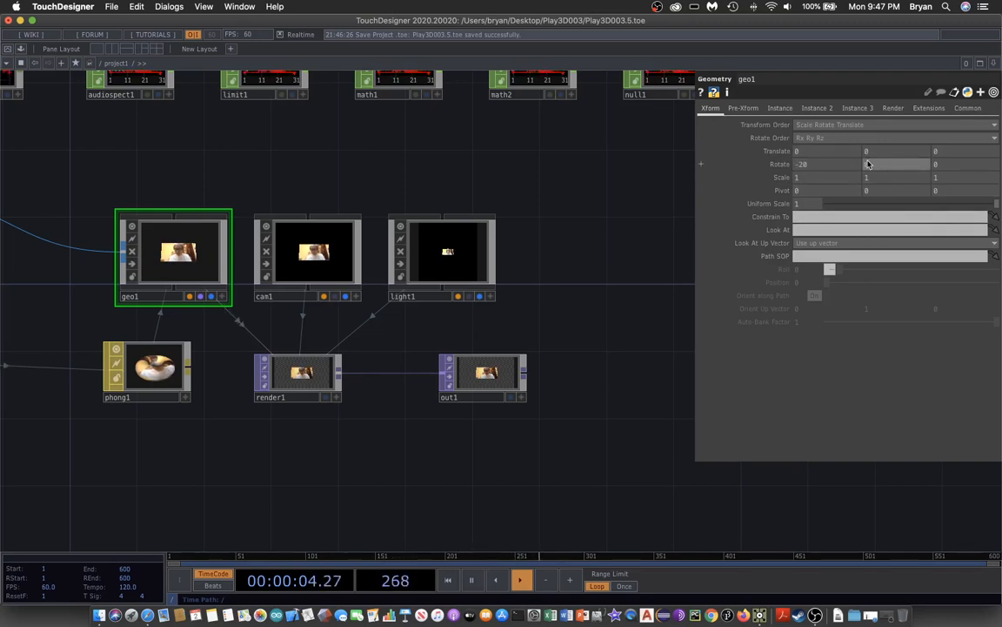
left_click(867, 163)
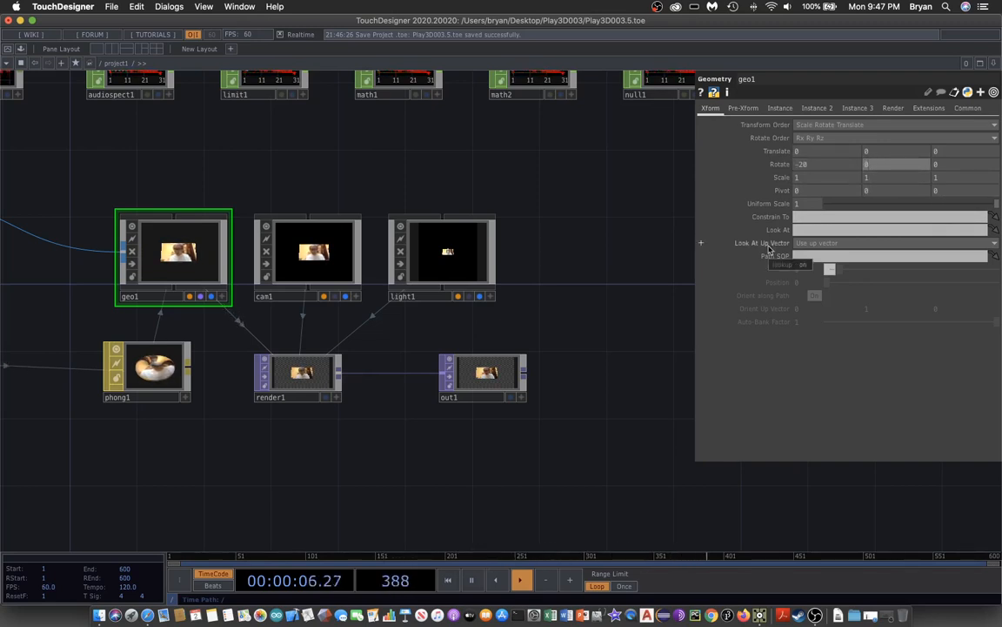
key("BackSpace")
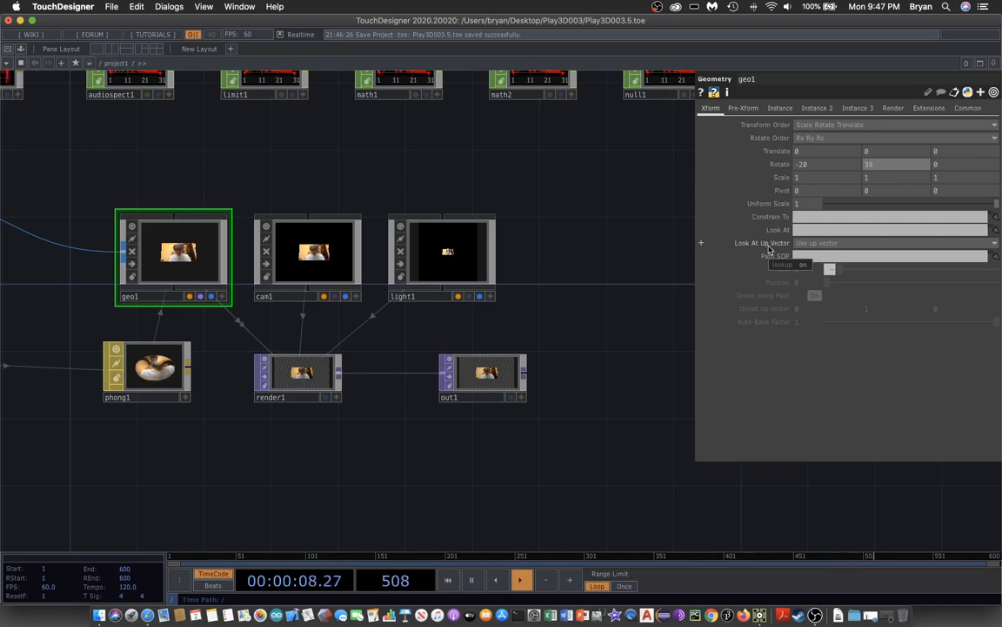
key("Return")
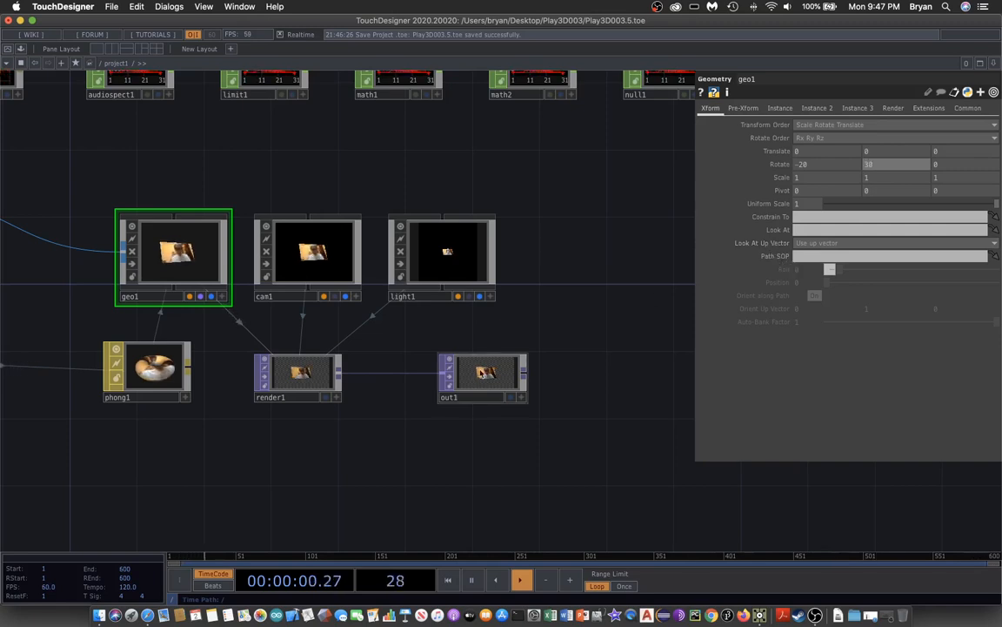
- Preview the out1 render in the network background and hide it again
left_click(493, 436)
left_click(511, 398)
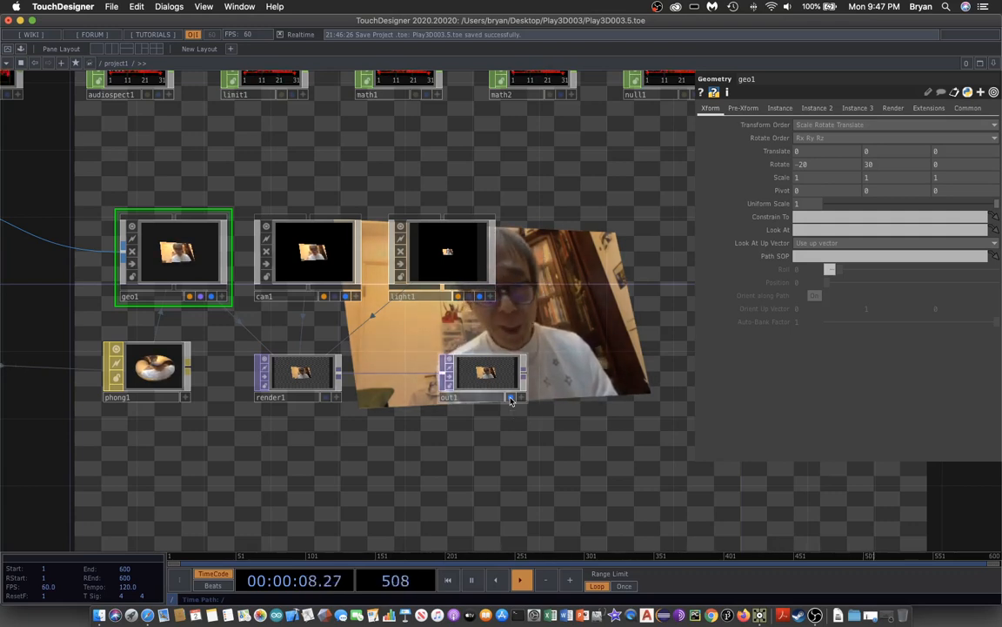
left_click(511, 397)
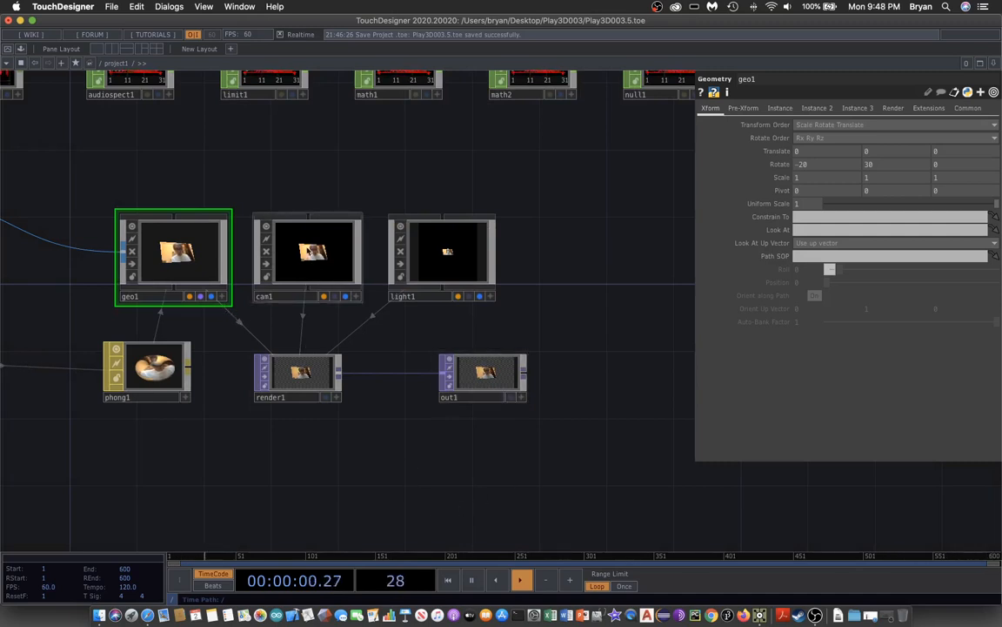
- Set the camera's Z translation to 3 and briefly check the out1 render in the network background
left_click(309, 253)
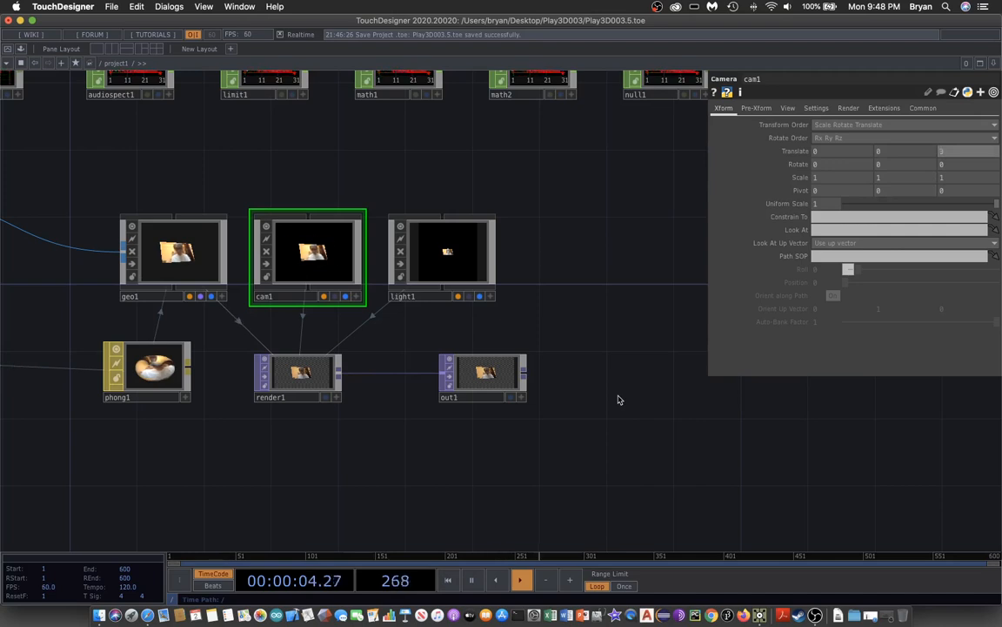
left_click(510, 396)
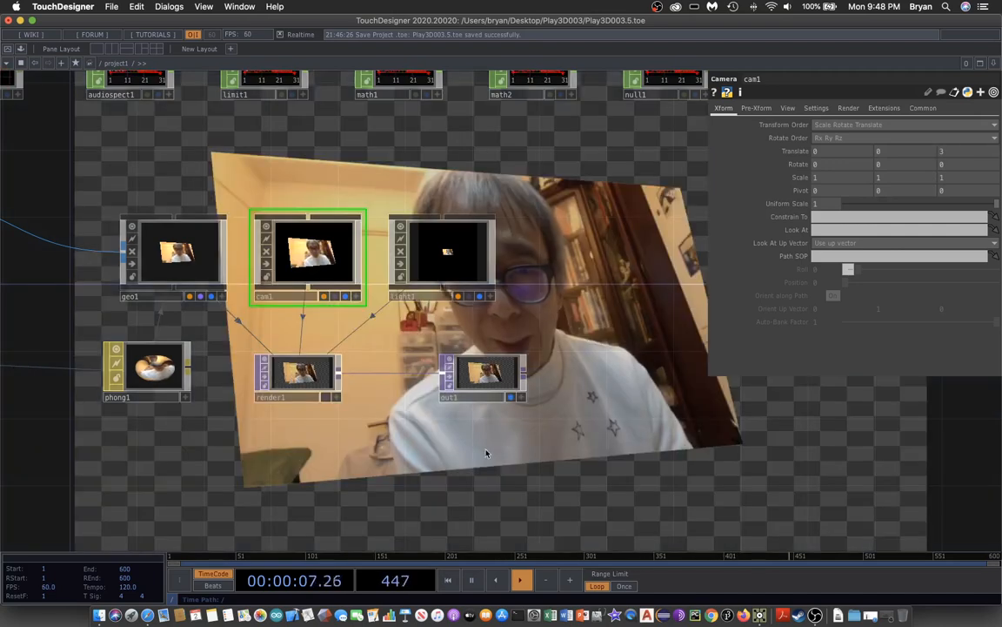
left_click(510, 396)
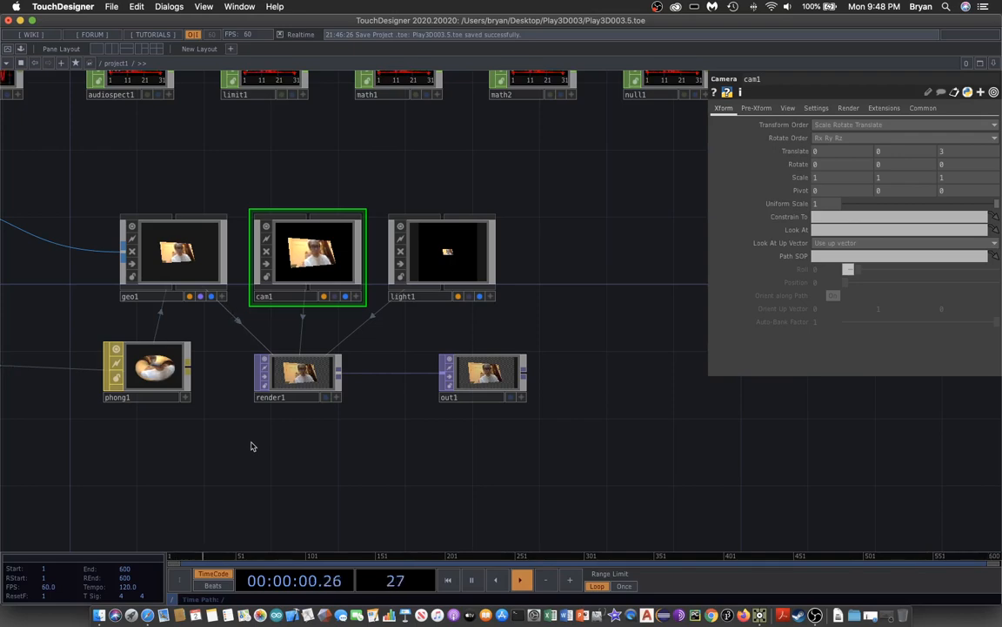
- Move the grid operator farther from the geometry component and remove the wire between them
left_click_drag(253, 443, 481, 518)
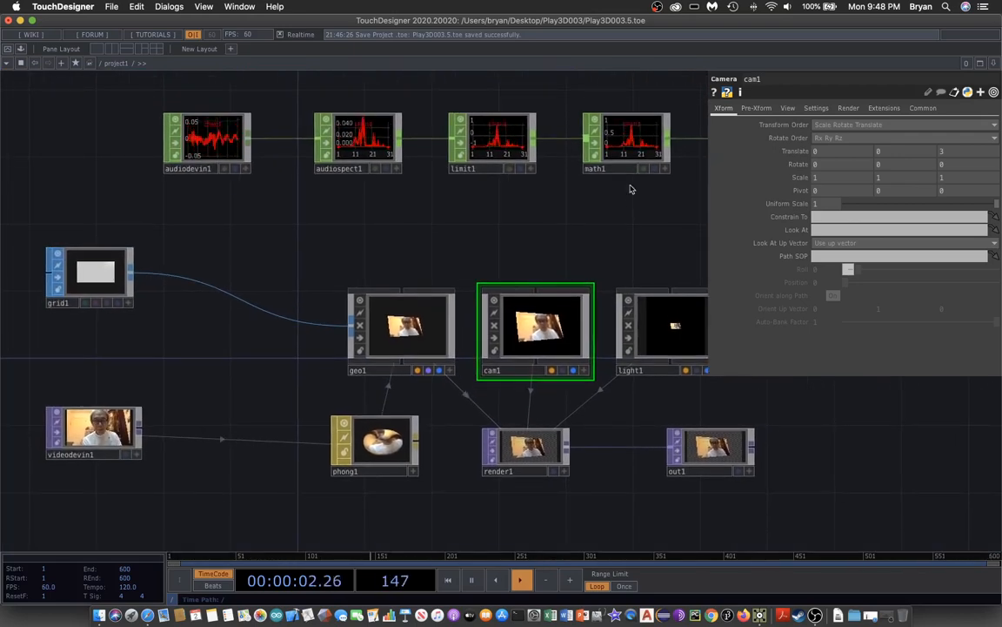
left_click_drag(622, 211, 289, 198)
left_click(609, 139)
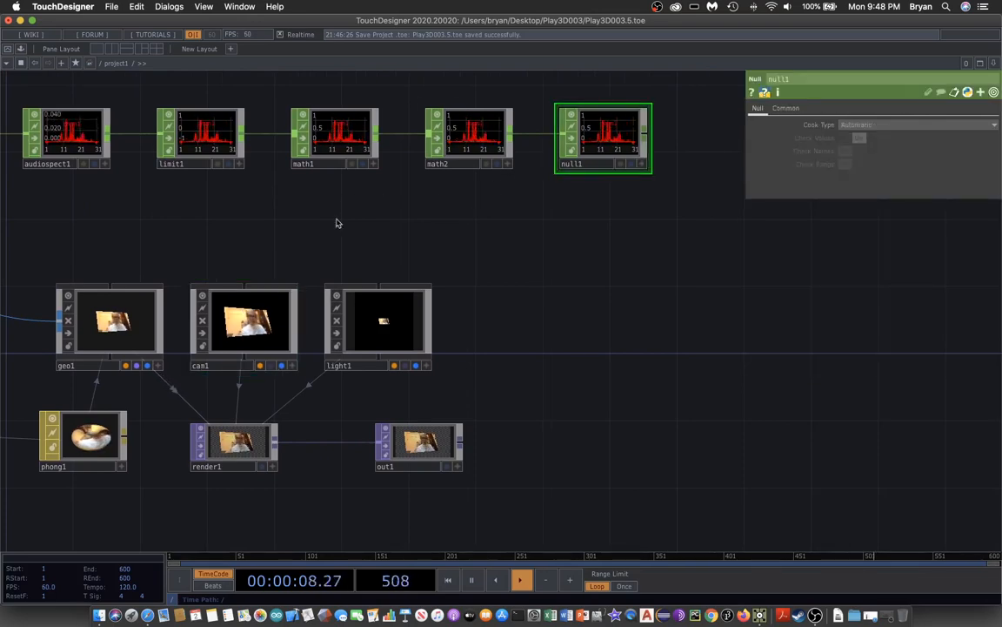
left_click_drag(337, 223, 529, 230)
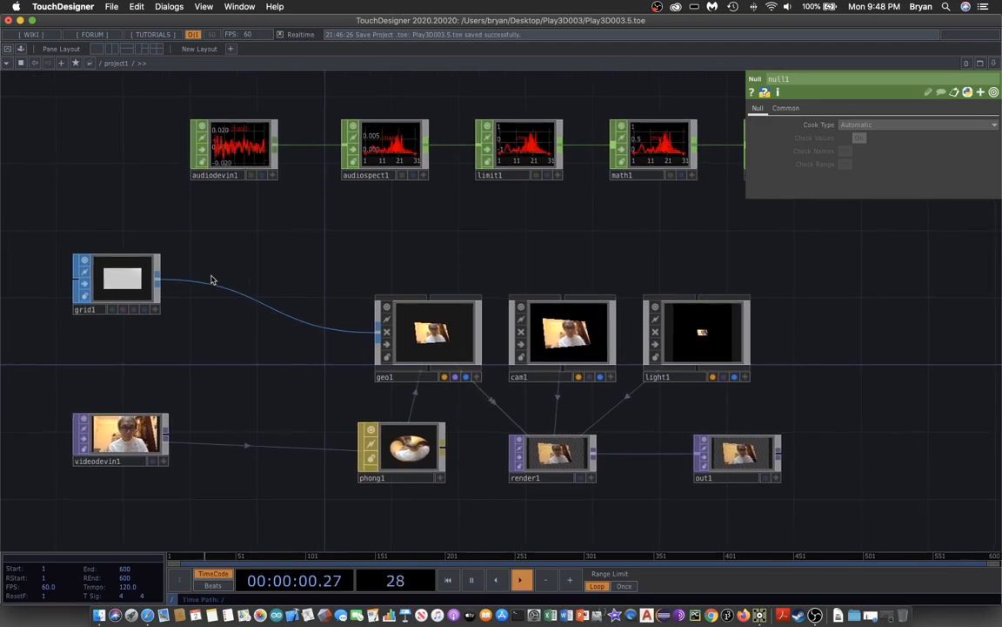
left_click(122, 283)
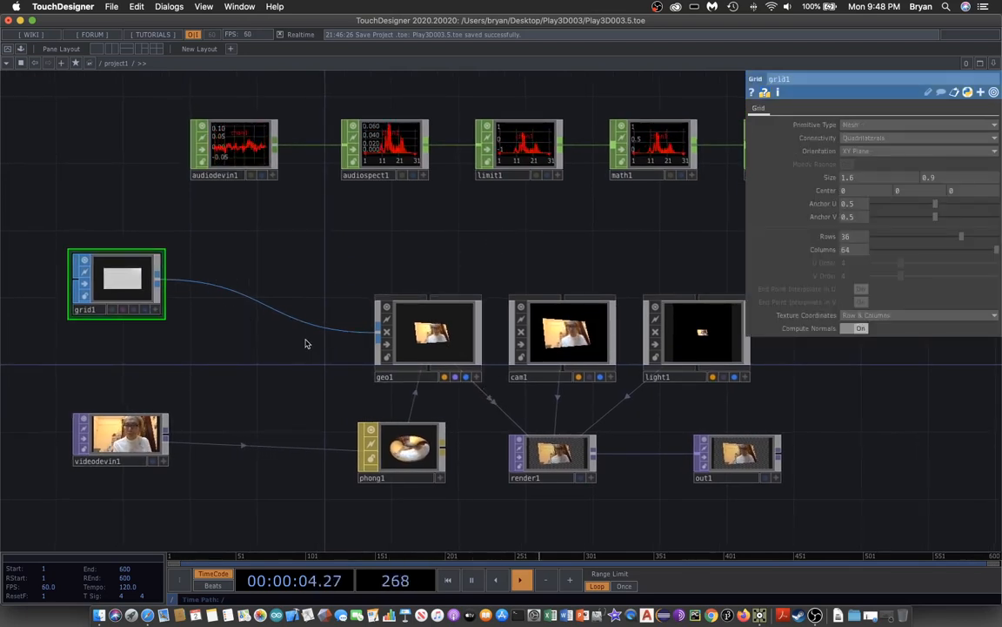
left_click_drag(216, 367, 226, 357)
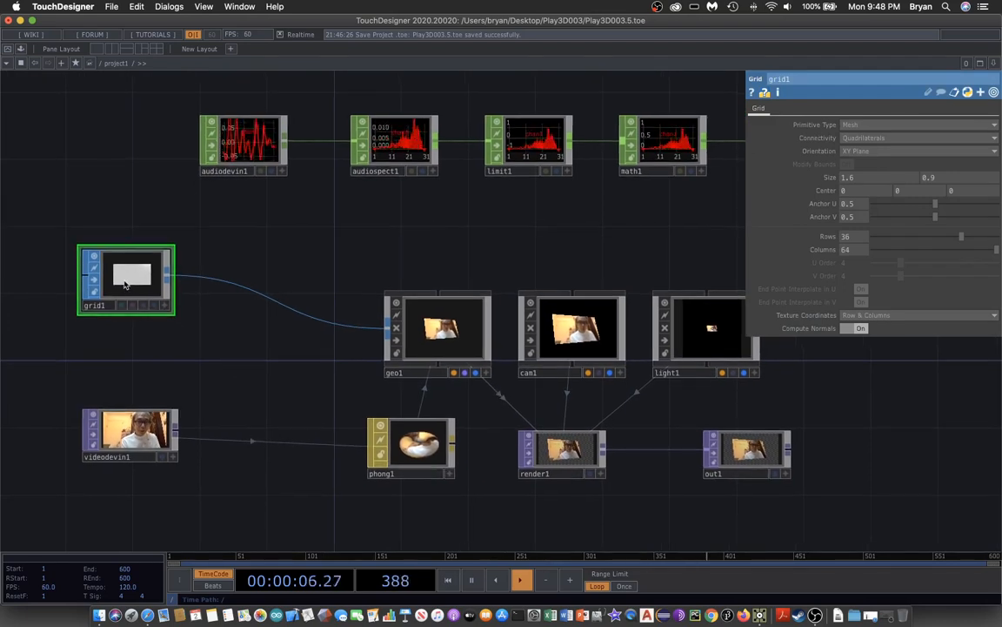
left_click_drag(125, 283, 74, 282)
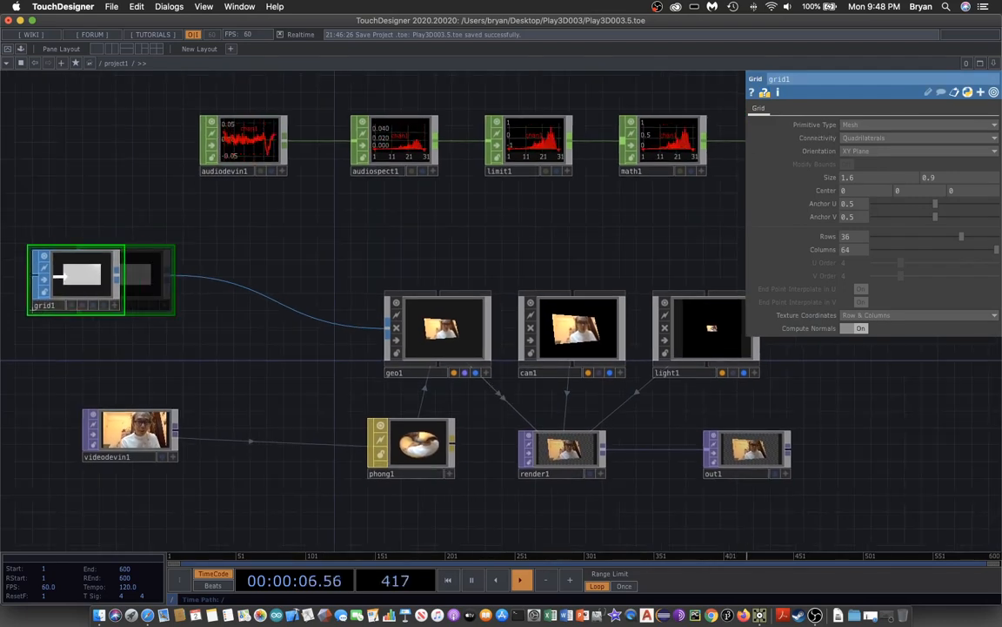
right_click(183, 285)
left_click(209, 312)
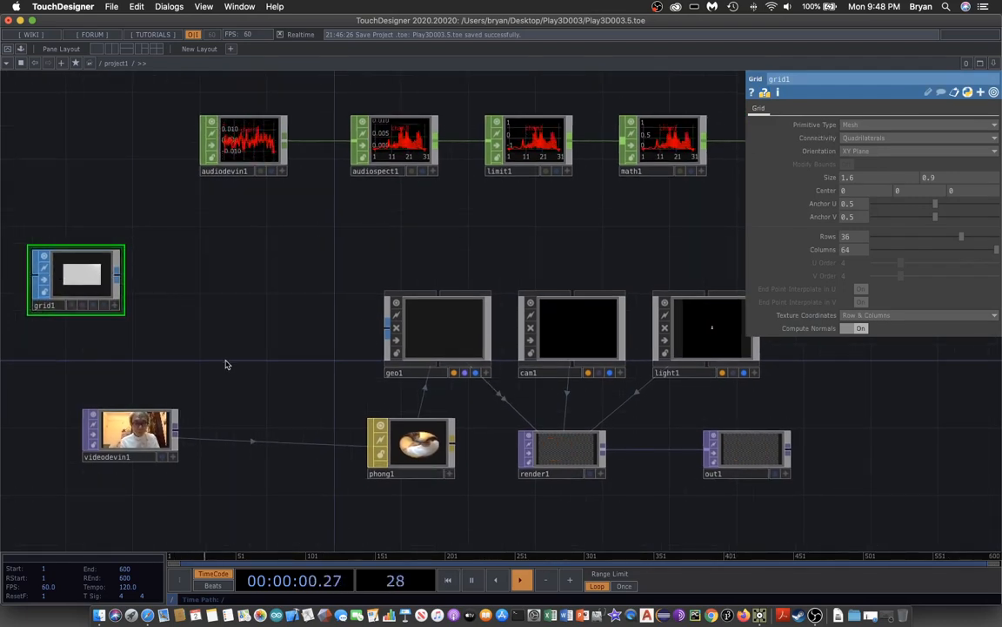
- Add a CHOP to SOP operator between the grid operator and the geometry component
key("Tab")
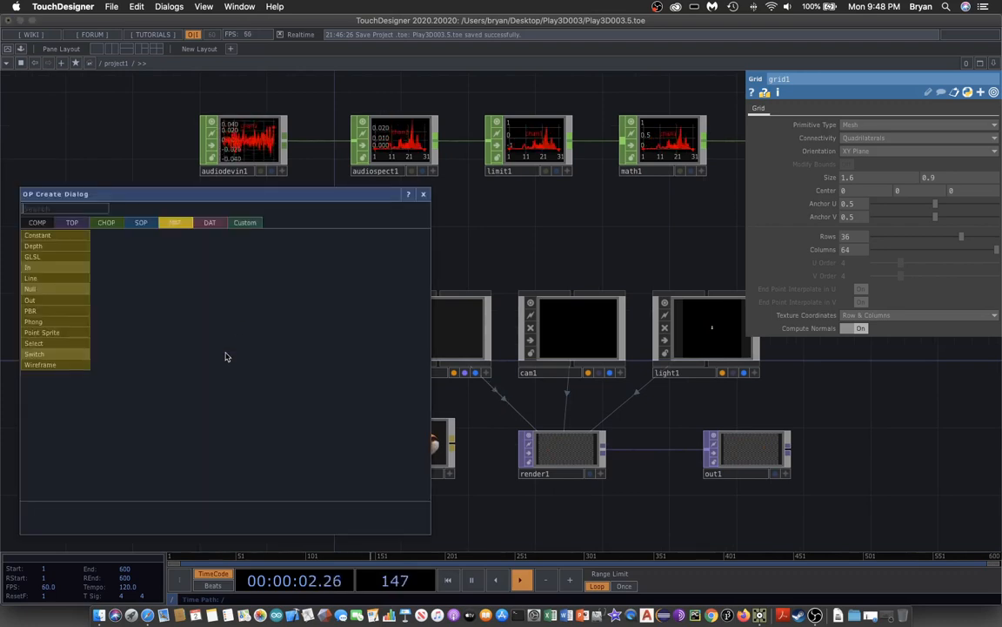
left_click_drag(257, 195, 462, 94)
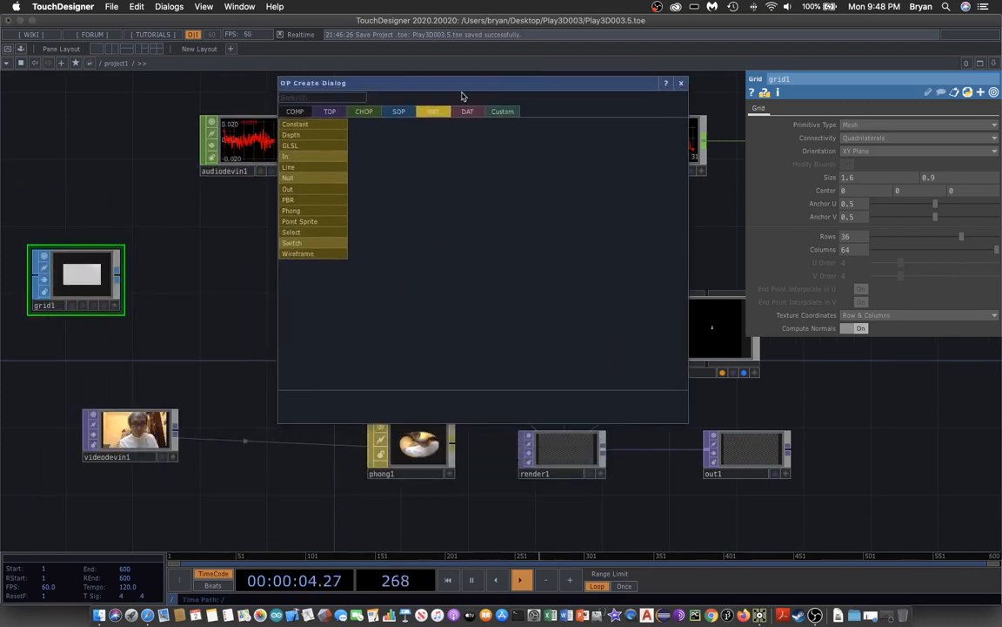
left_click(399, 112)
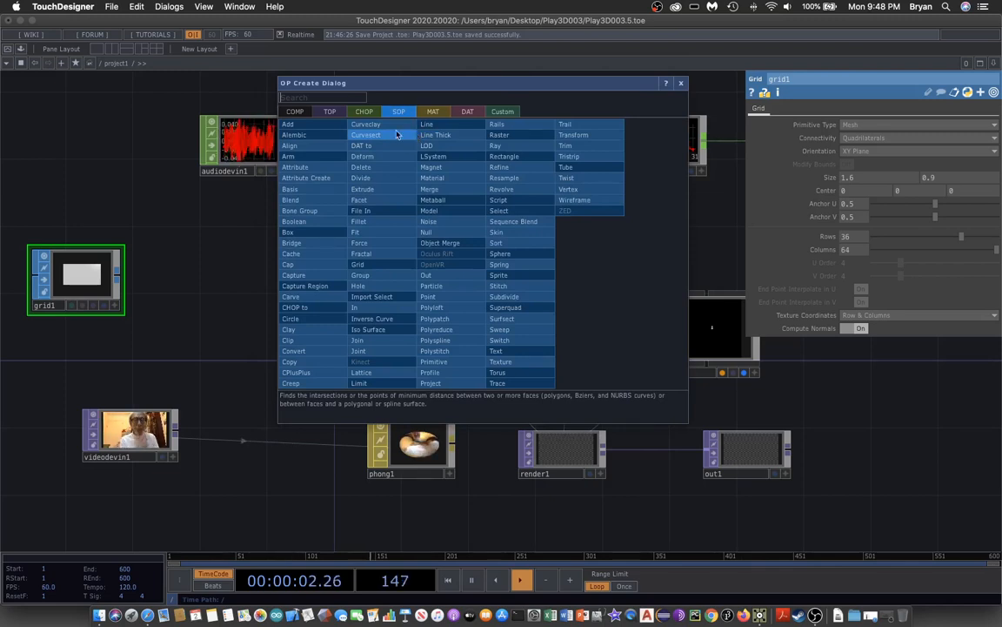
left_click(330, 112)
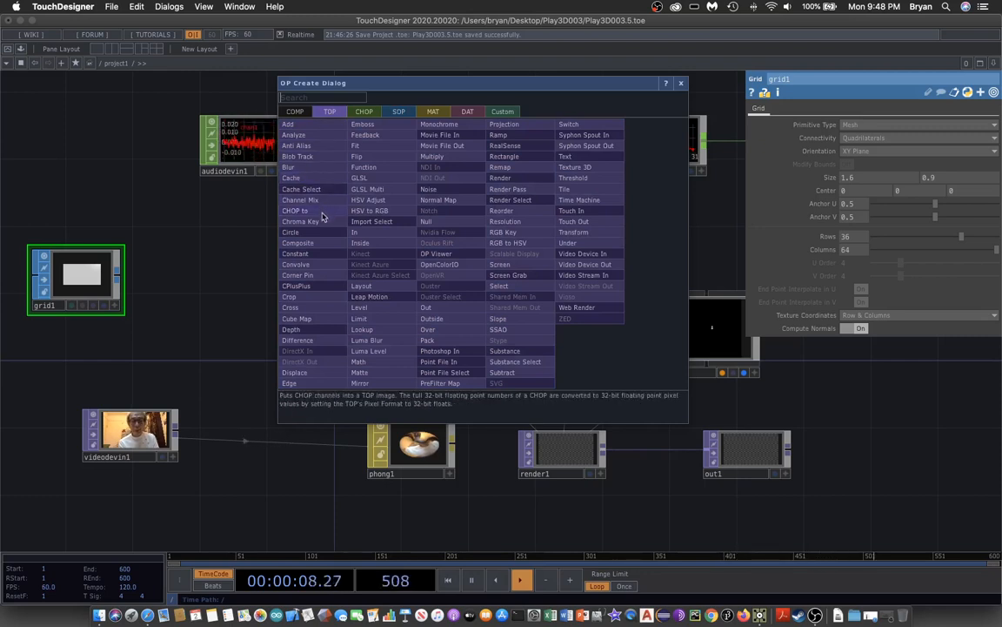
left_click(406, 114)
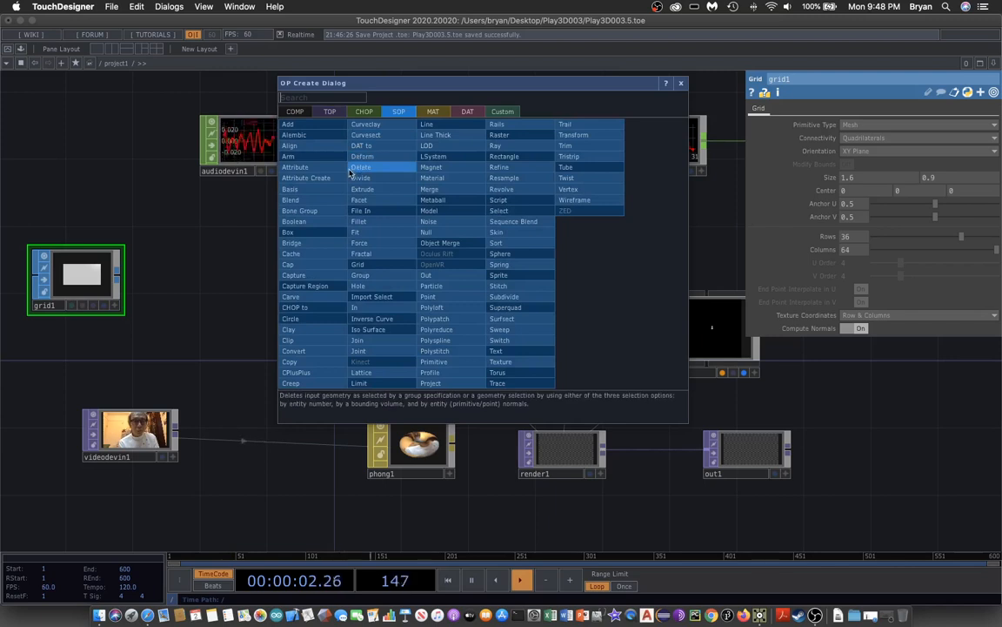
left_click(298, 308)
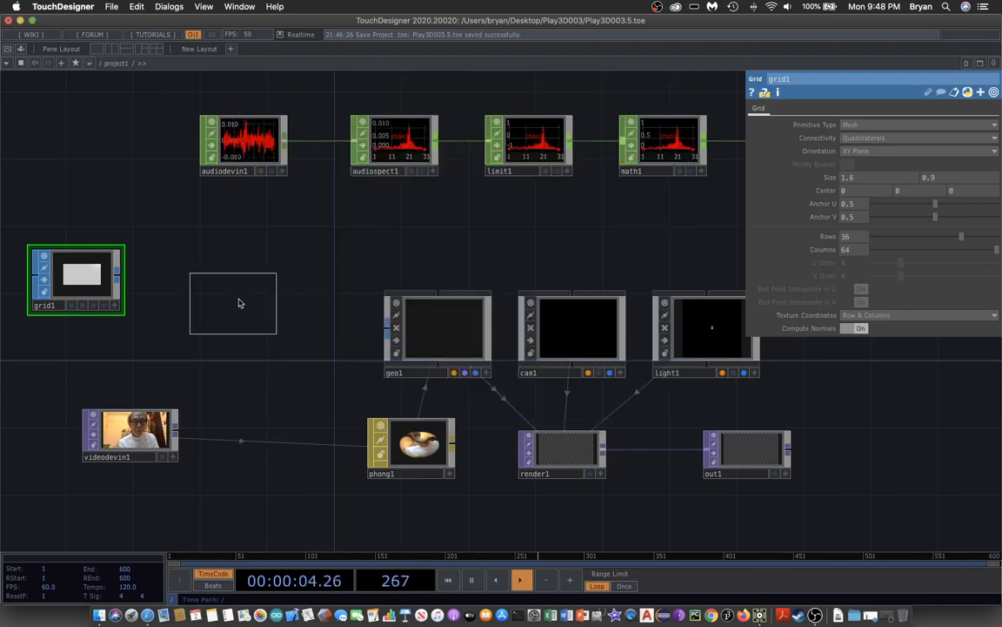
left_click(228, 290)
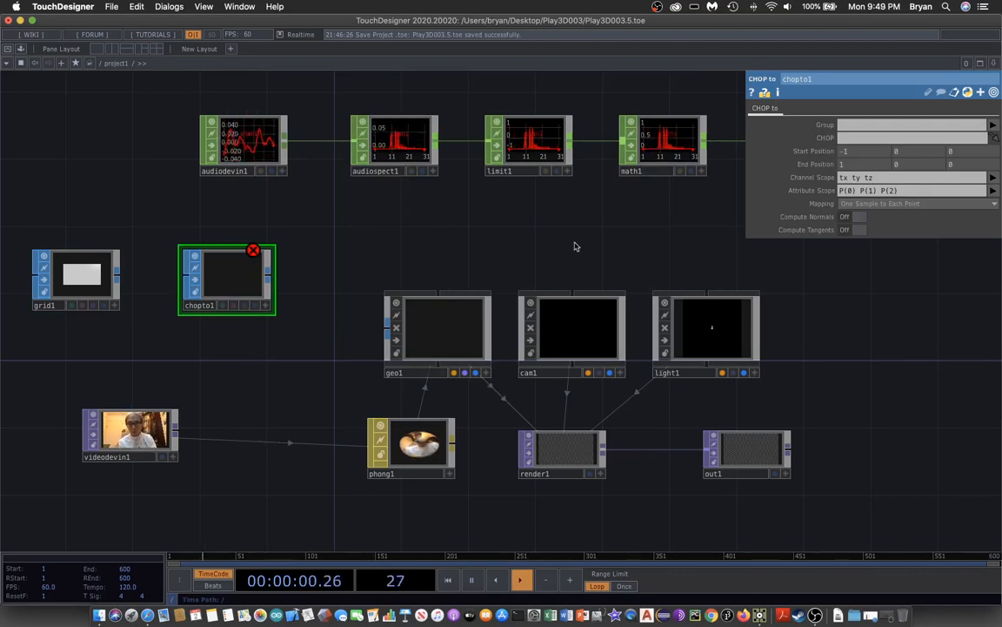
- Assign null1 from the end of the audio chain as the CHOP source of chopto1
middle_click_drag(463, 243, 281, 252)
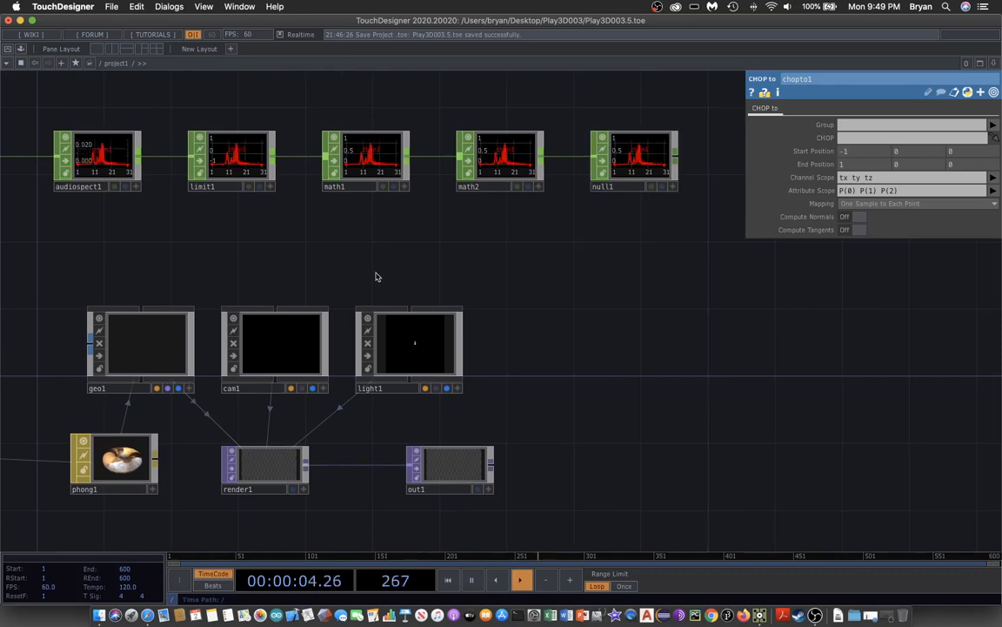
scroll(376, 276, "up", 2)
scroll(376, 277, "down", 5)
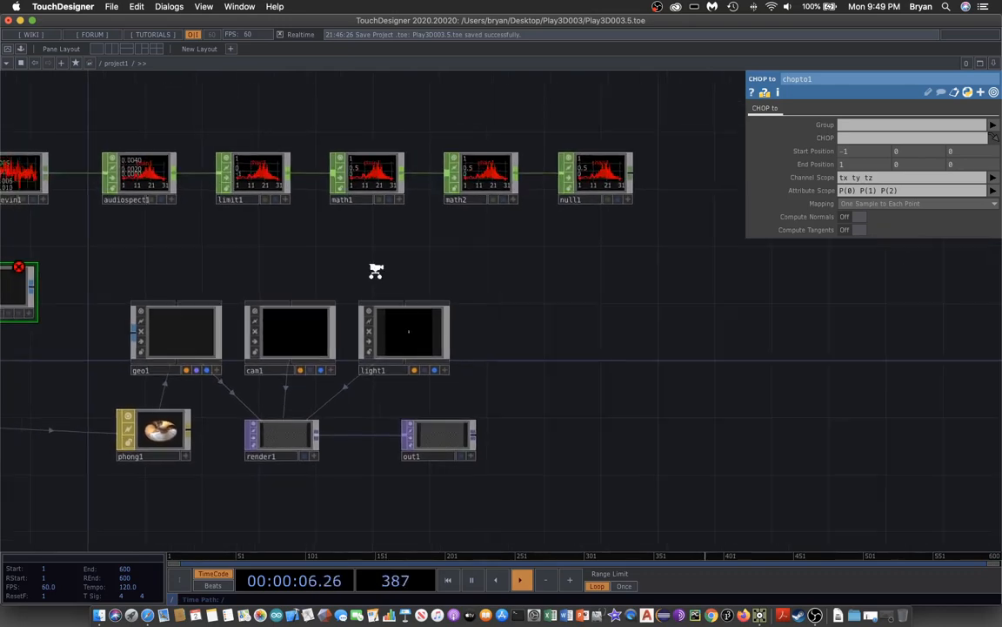
middle_click_drag(329, 262, 420, 251)
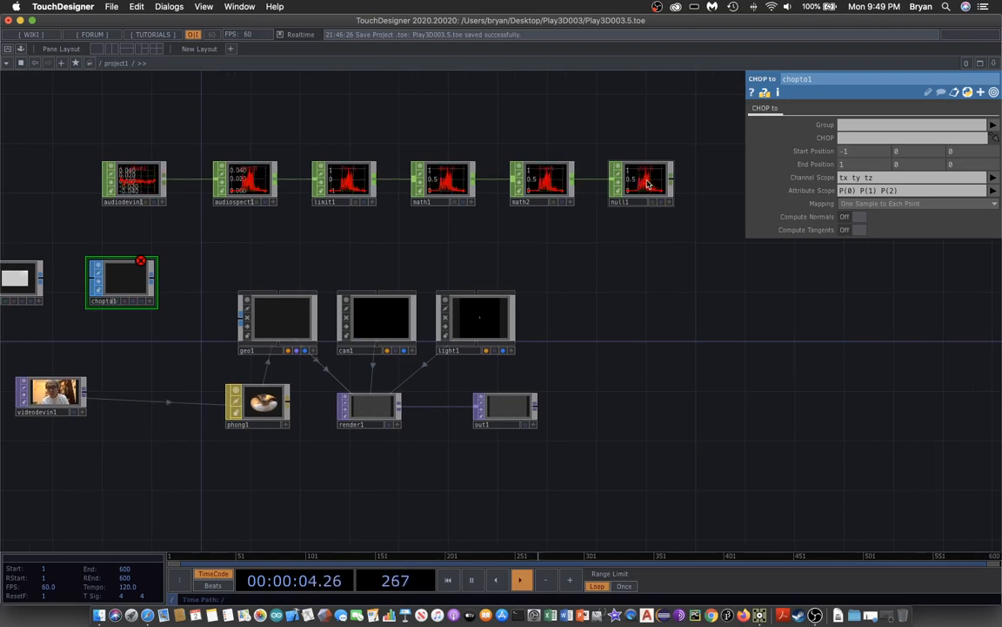
left_click_drag(647, 182, 856, 139)
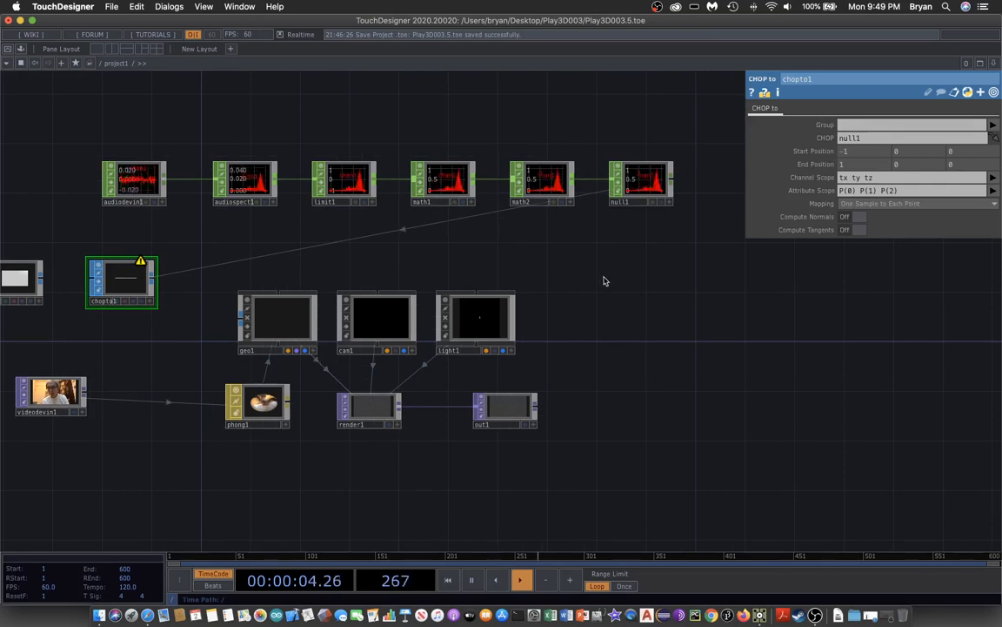
- Set the channel scope of chopto1 to chan1
scroll(604, 280, "up", 1)
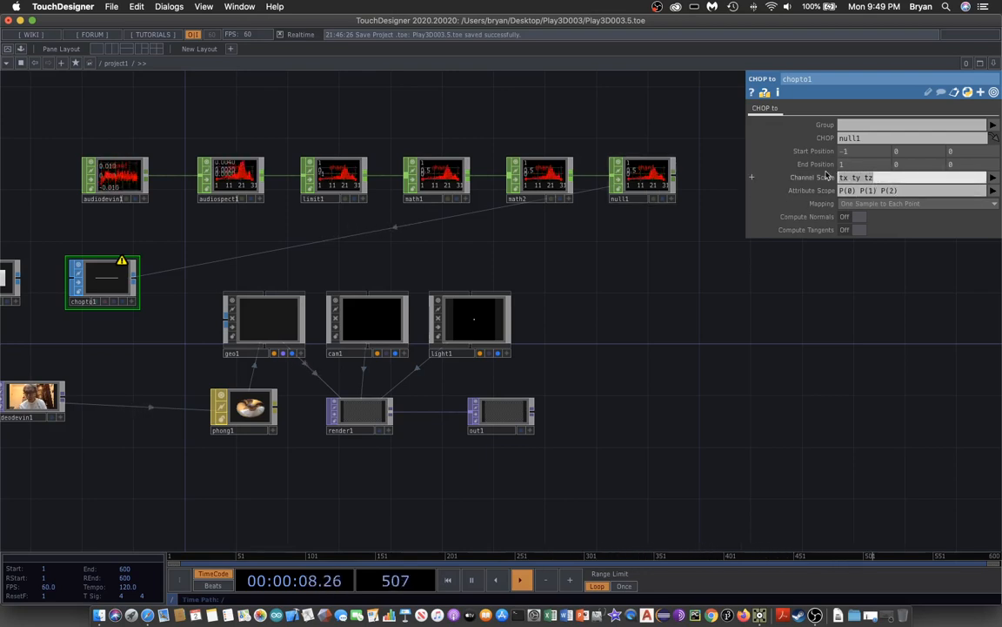
type("chan1")
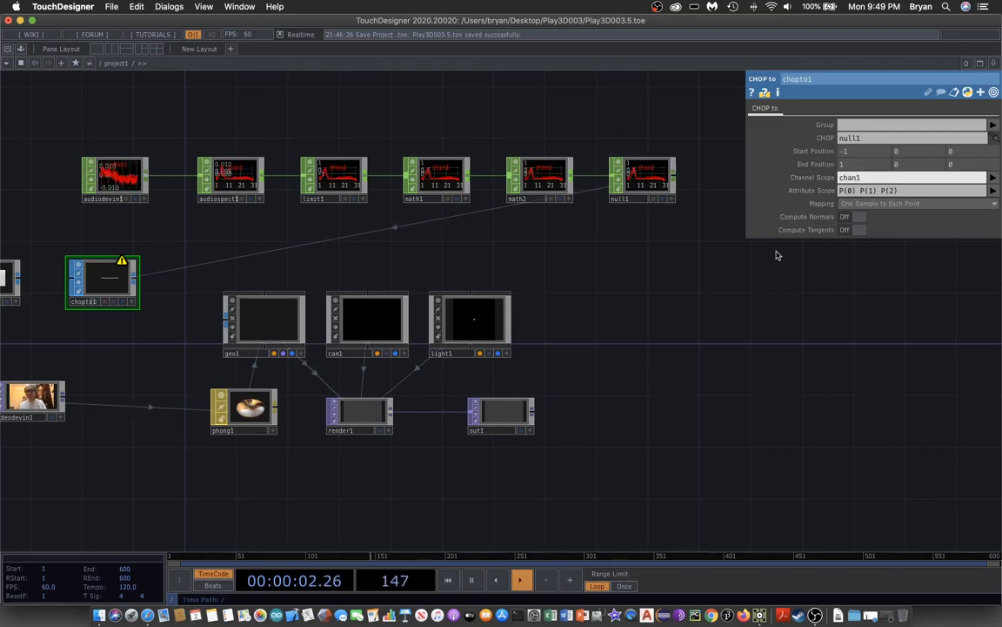
left_click(706, 311)
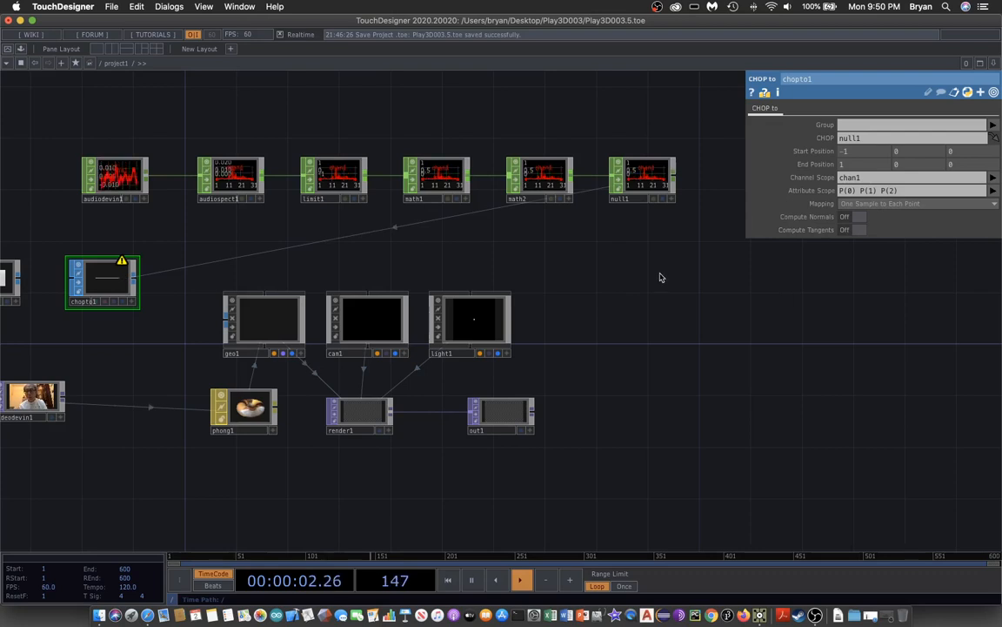
left_click_drag(670, 271, 688, 270)
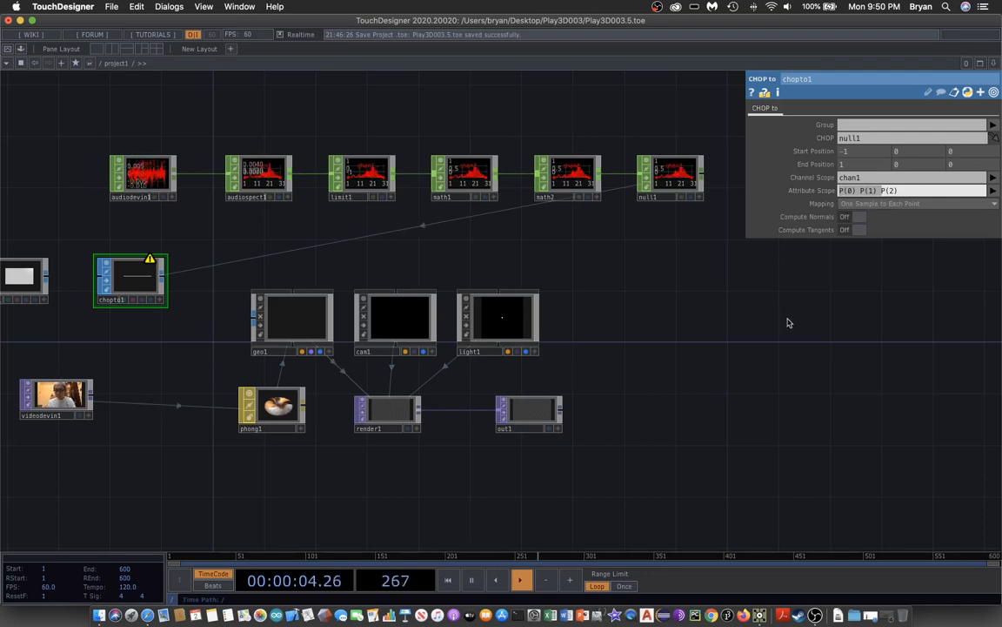
- Limit the attribute scope of chopto1 to P(2) and save the project
key("BackSpace")
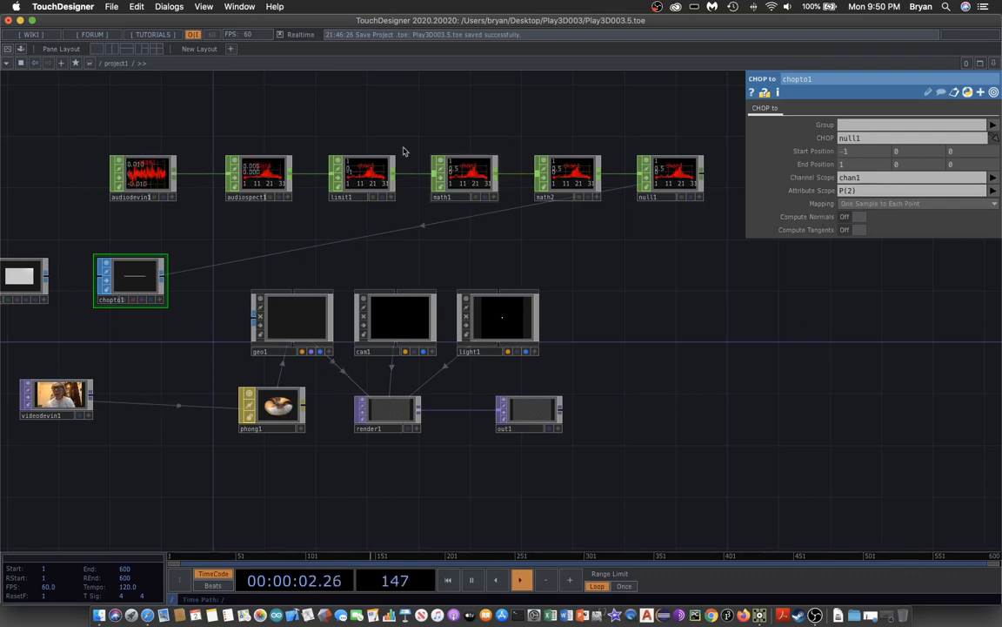
left_click(110, 7)
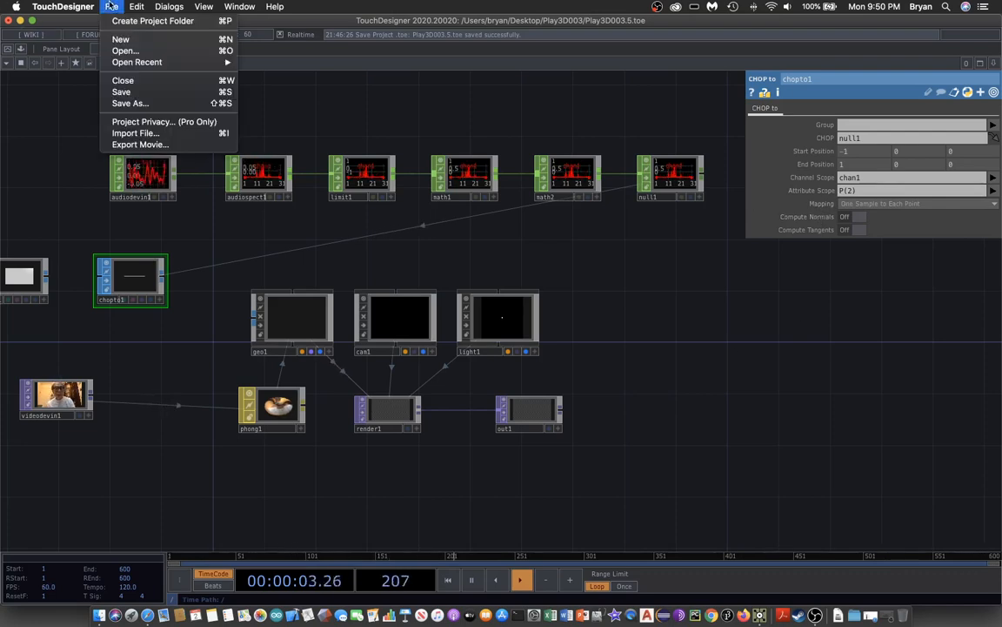
left_click(122, 91)
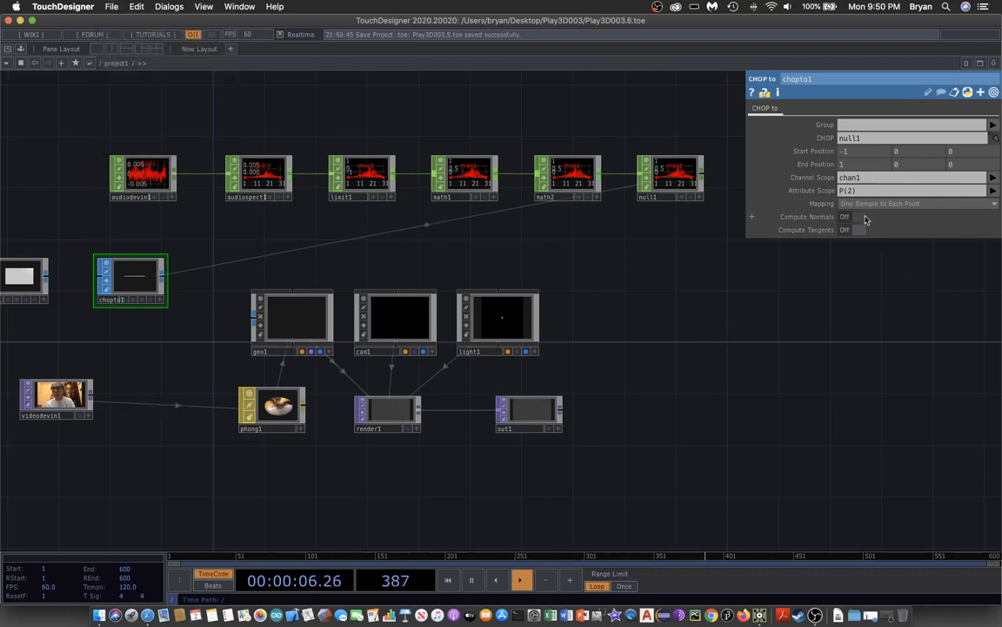
- Set the mapping of chopto1 to Resample CHOP to Fit SOP and enable computing of normals and tangents
left_click(863, 205)
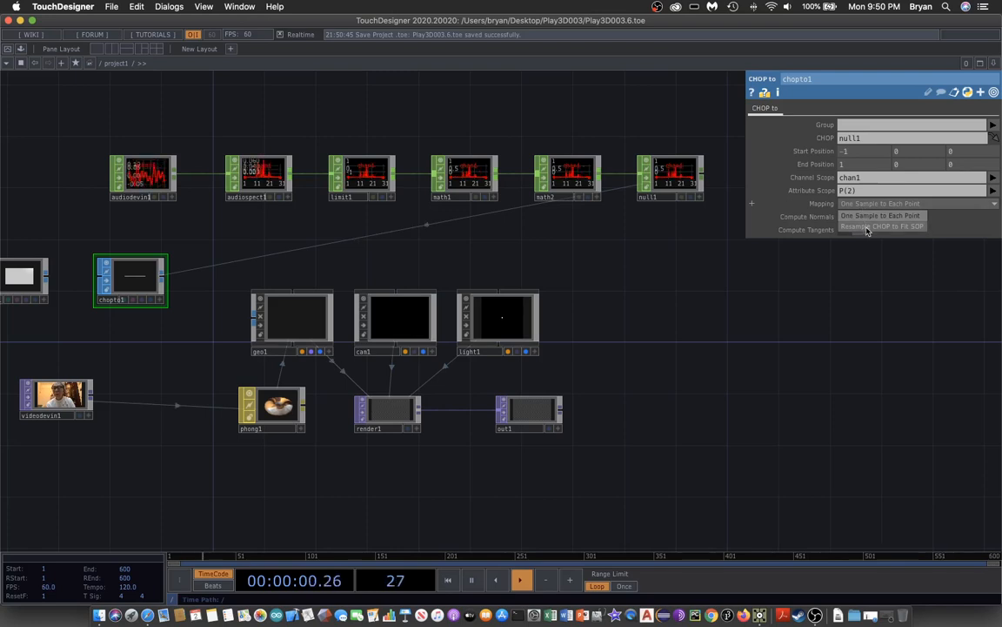
left_click(881, 226)
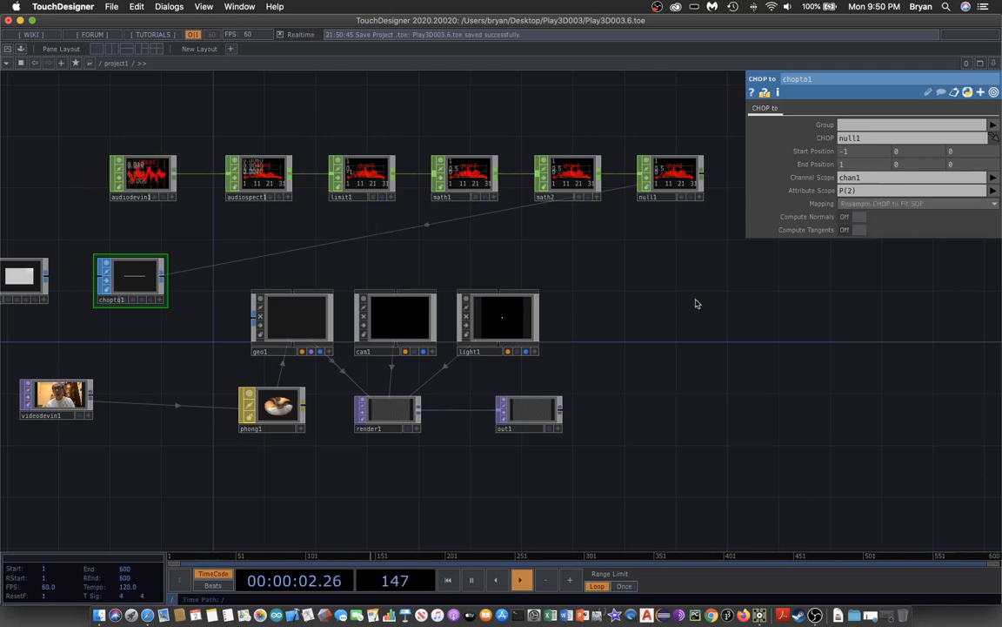
left_click_drag(696, 303, 711, 304)
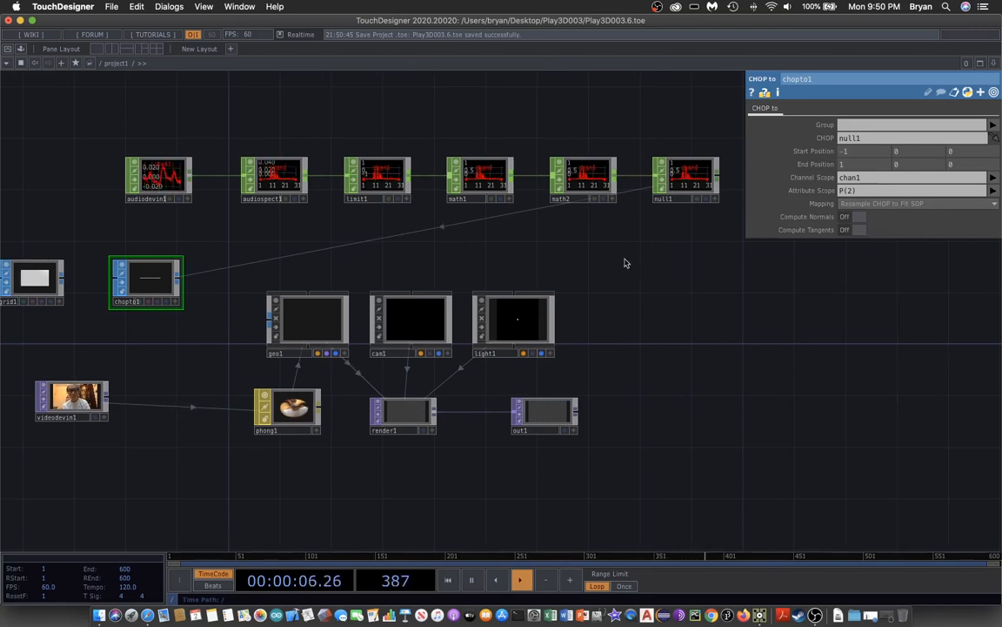
left_click(847, 217)
left_click(847, 230)
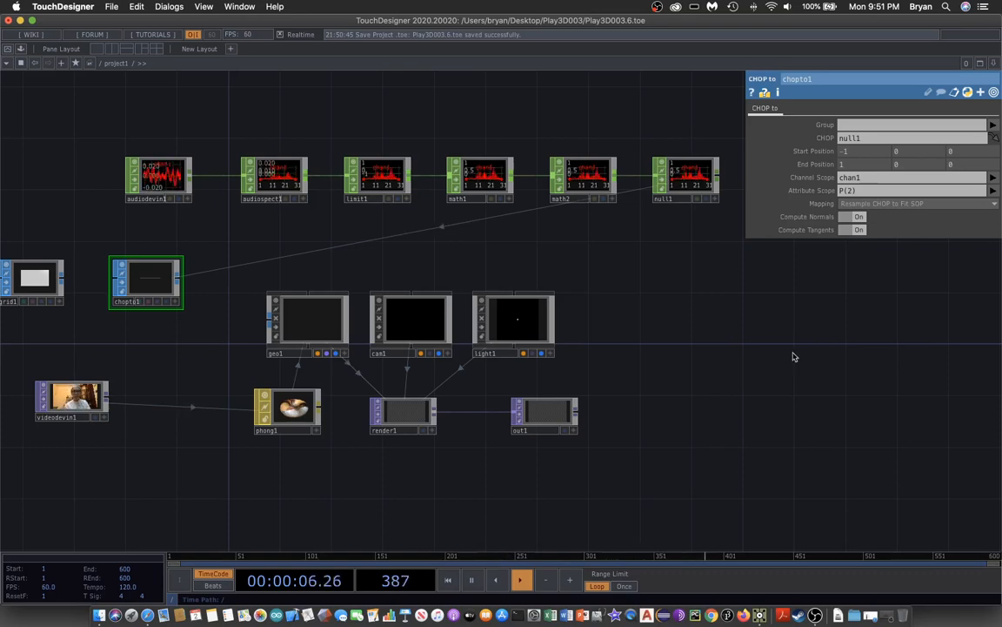
- Open a separate viewer for chopto1, examine its audio-driven line from different angles, and close the viewer
left_click_drag(696, 298, 725, 261)
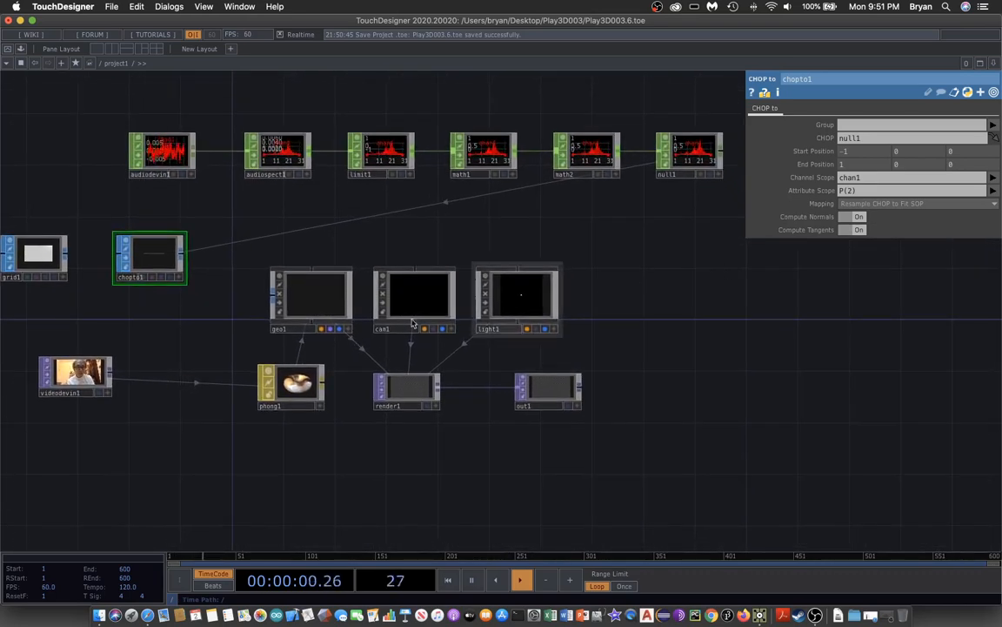
right_click(139, 228)
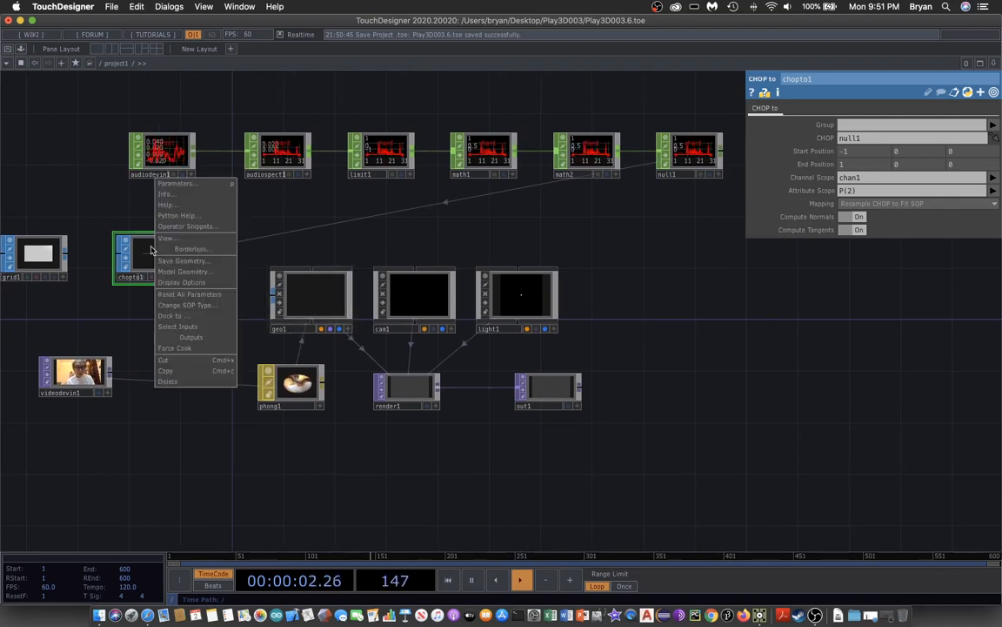
left_click(174, 216)
left_click_drag(181, 262, 242, 311)
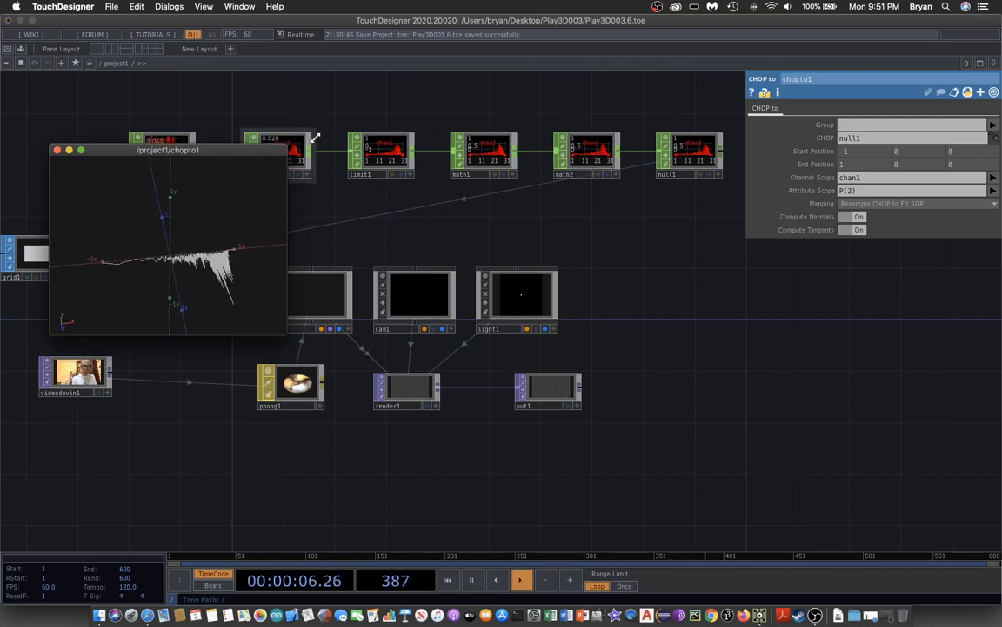
left_click_drag(228, 151, 361, 165)
left_click_drag(278, 277, 315, 251)
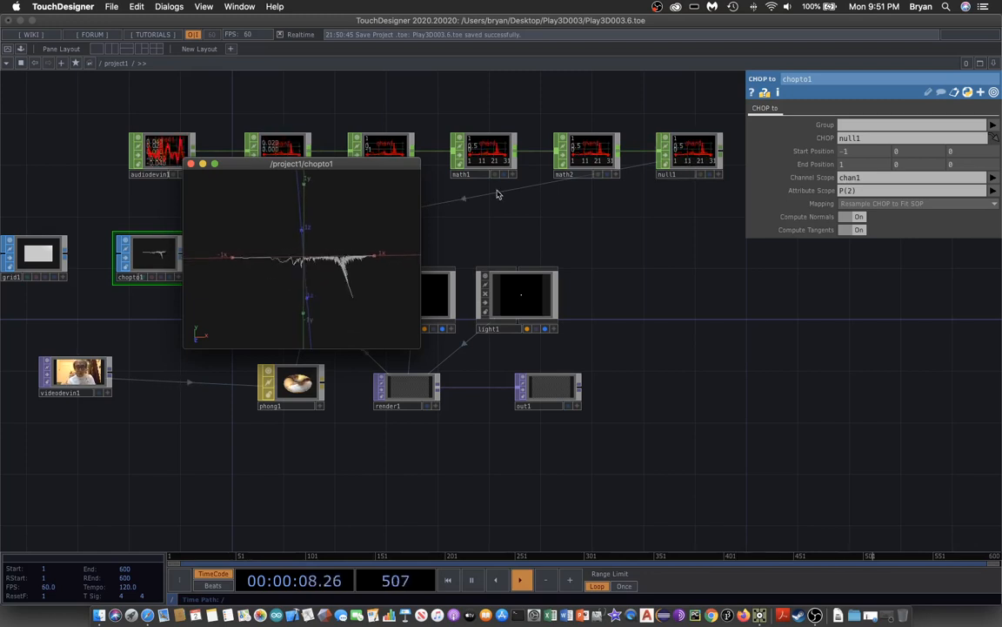
left_click(191, 164)
- Wire grid1 into chopto1 and connect the output of chopto1 to the geo1 component
scroll(209, 212, "left", 2)
scroll(223, 206, "left", 2)
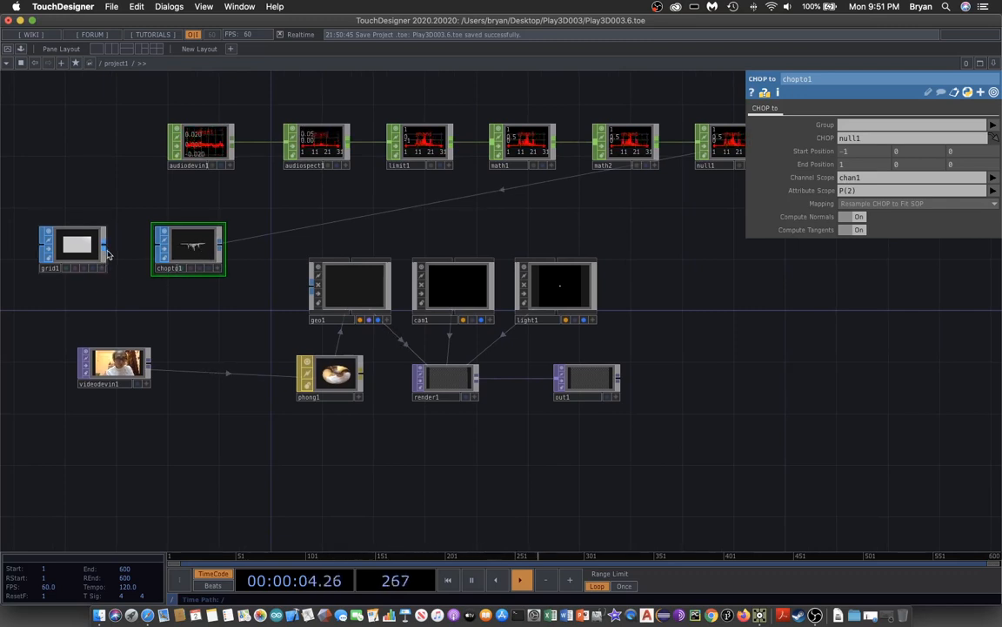
left_click(157, 247)
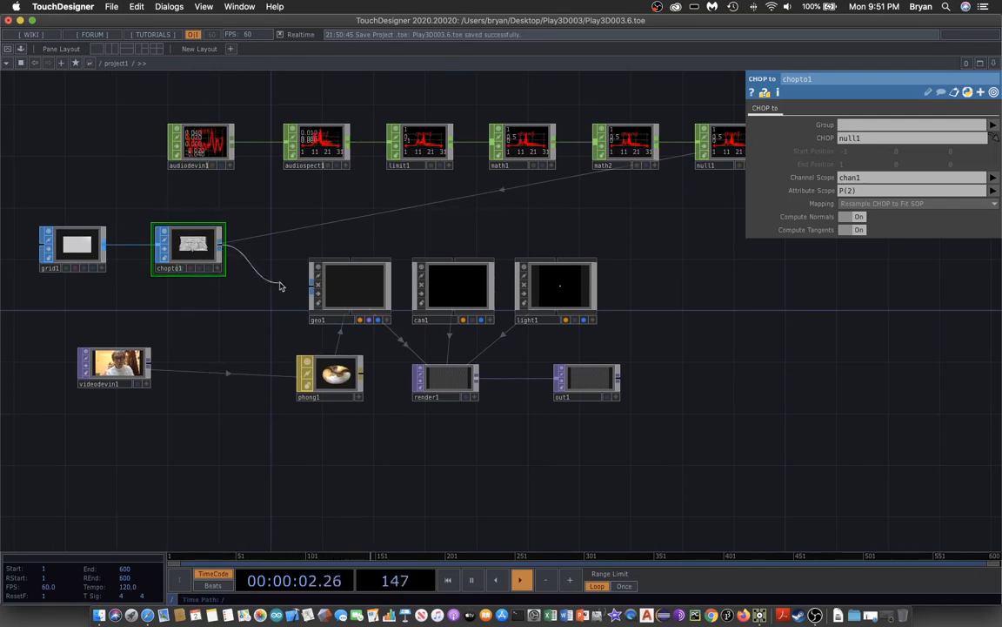
left_click(310, 284)
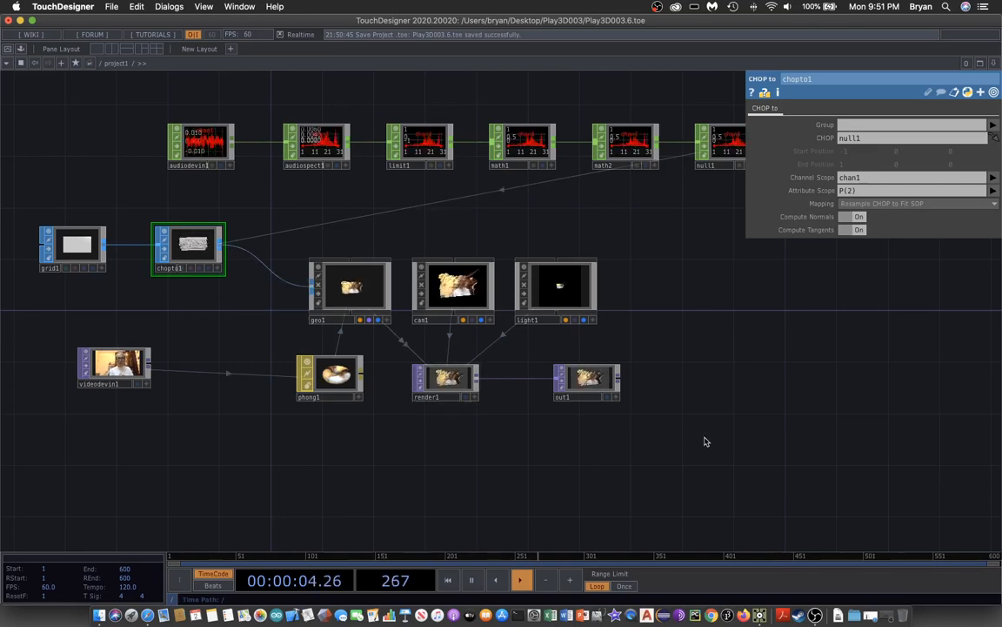
- Show out1 as the network background to examine the deformed webcam grid, and hide it again
left_click(606, 397)
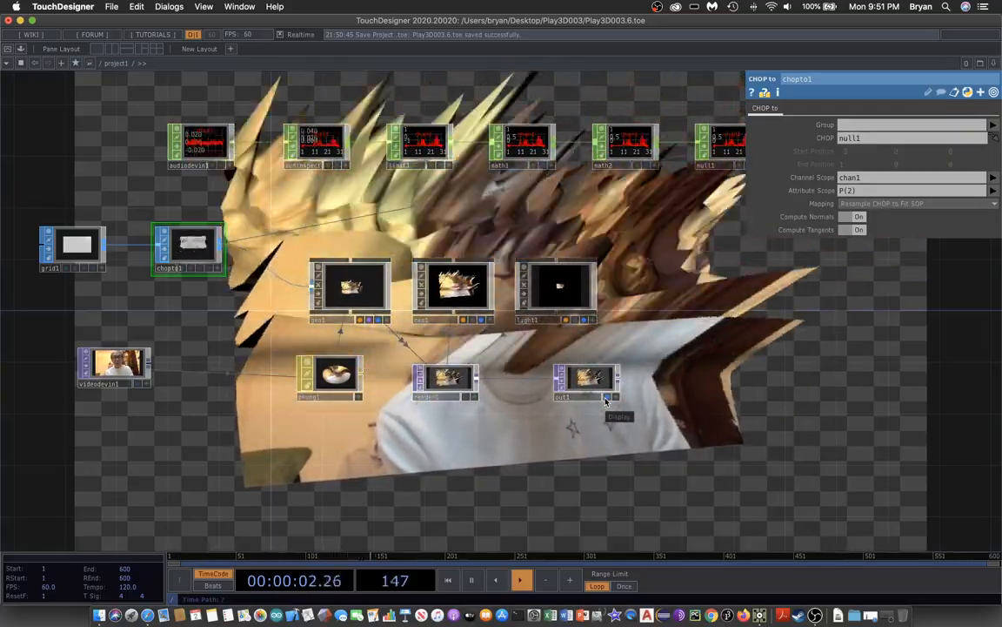
left_click(606, 397)
left_click_drag(682, 405, 612, 433)
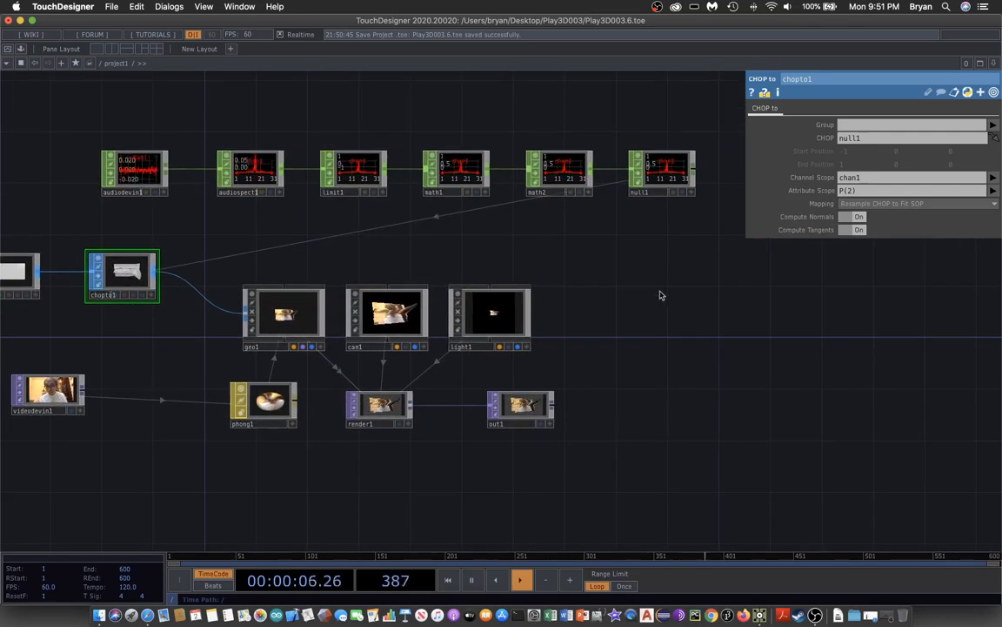
left_click_drag(617, 272, 624, 276)
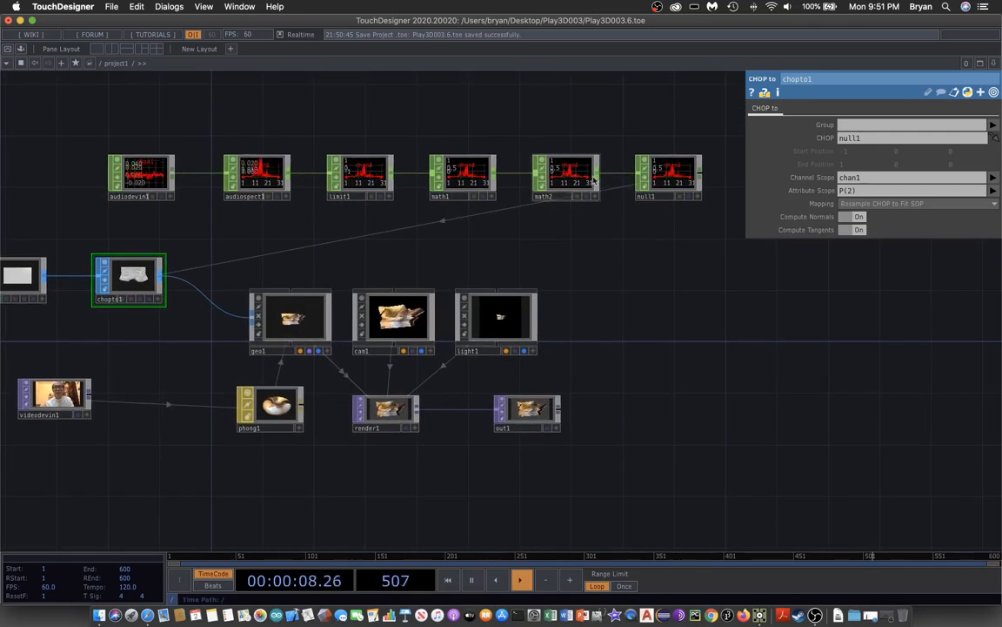
- Examine the spectrum curve of math2 in a separate viewer and set its Multiply value to 0.1
left_click(576, 175)
right_click(575, 174)
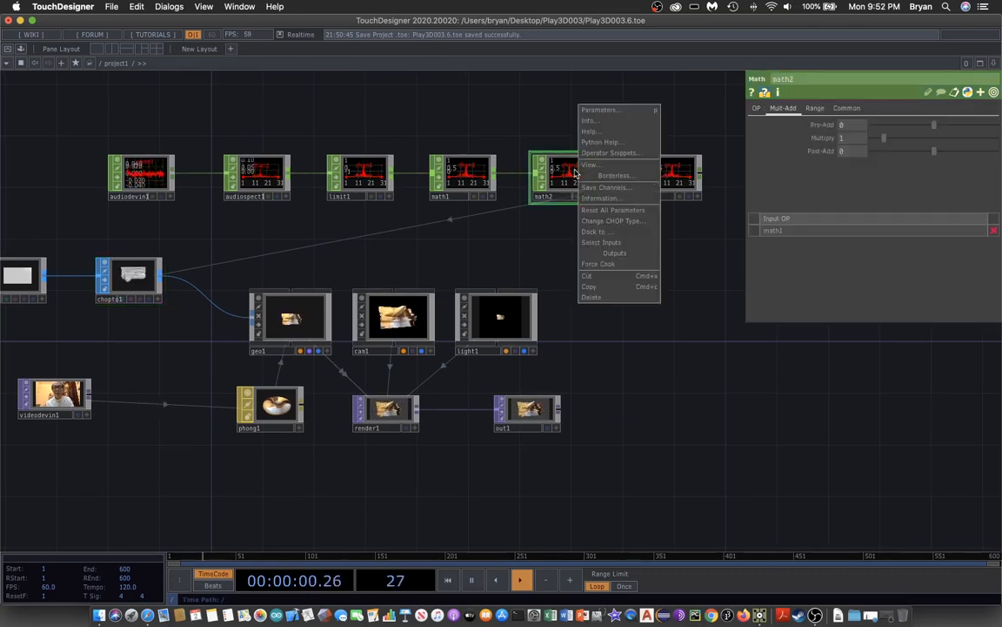
left_click(581, 166)
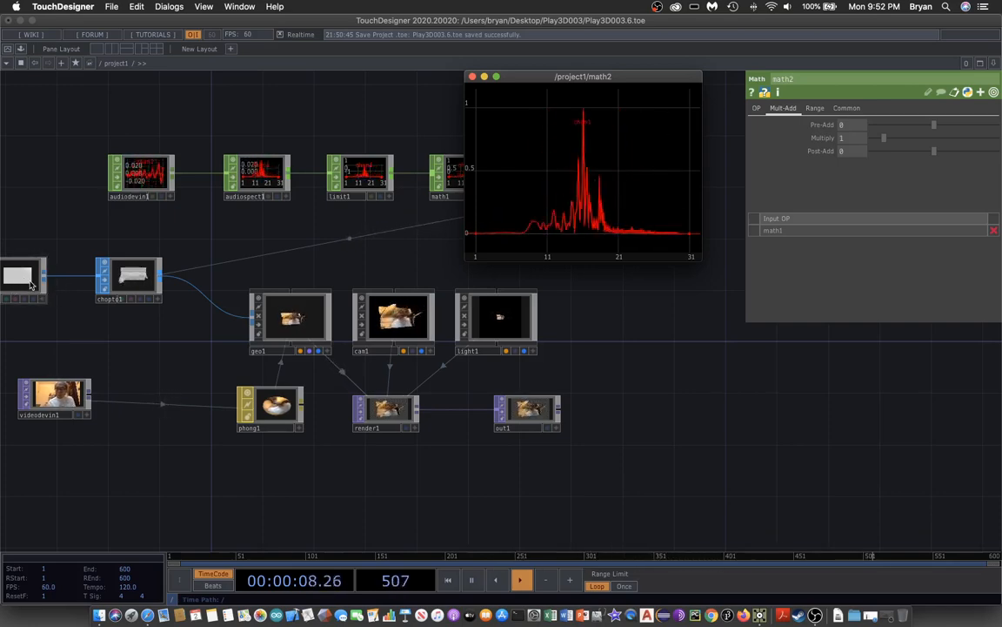
left_click(473, 78)
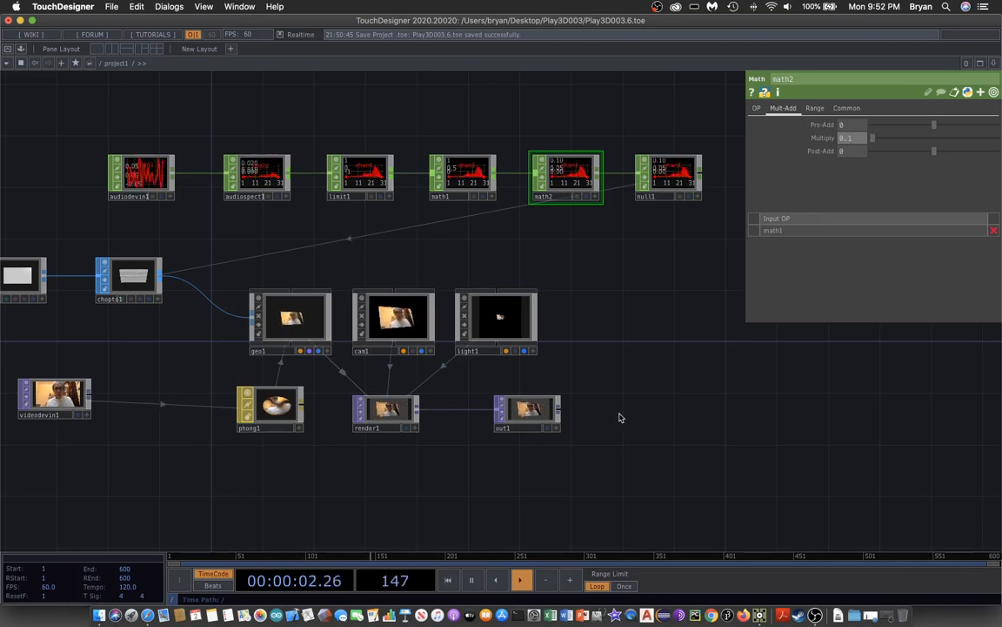
left_click_drag(621, 418, 631, 406)
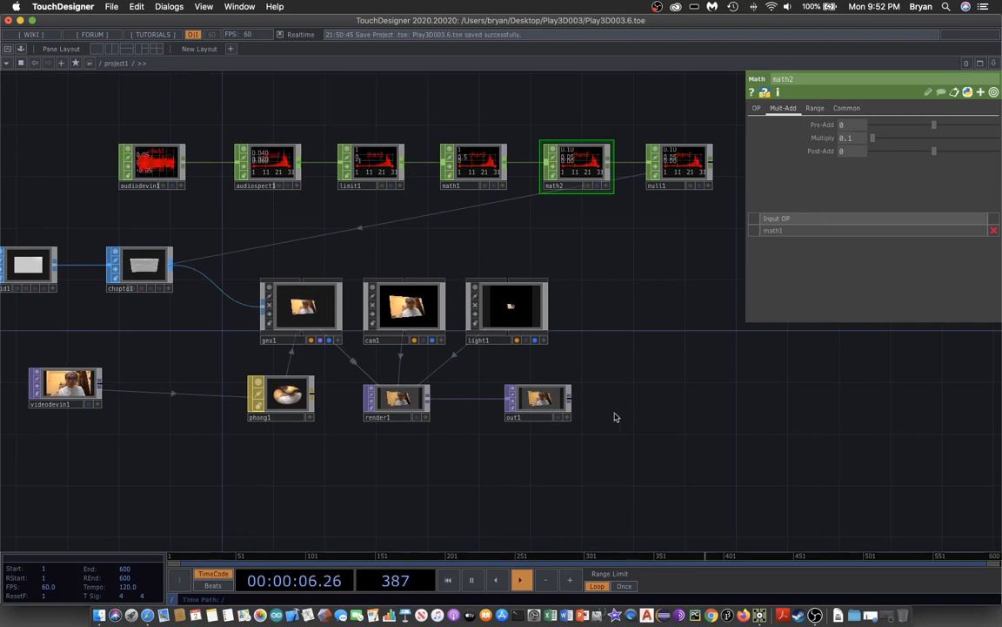
- Check the softened deformation with out1 as background, and reduce the Multiply value of math2 to 0.05
left_click_drag(504, 447, 559, 454)
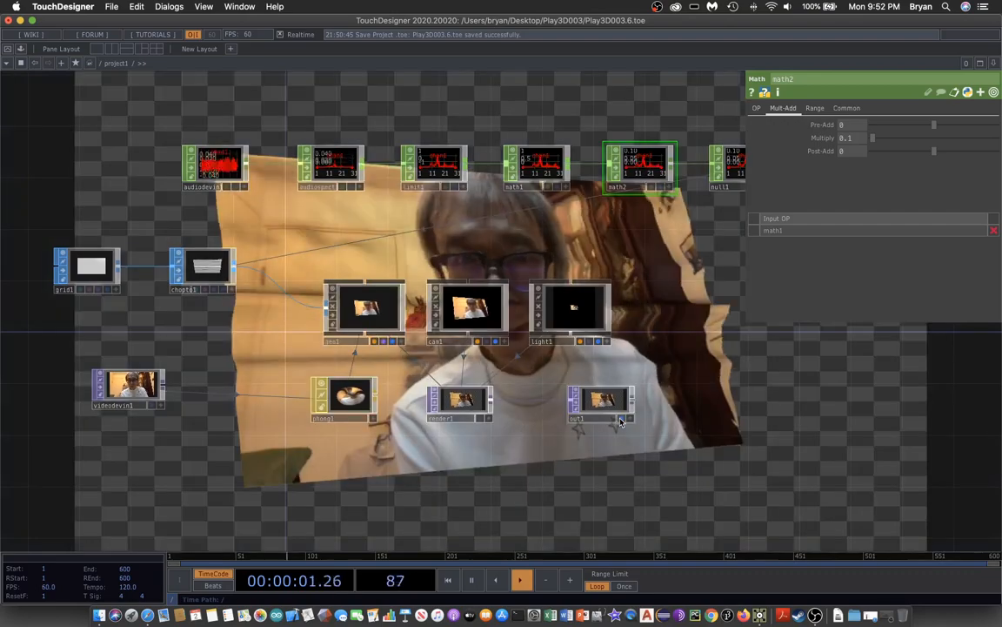
left_click(620, 421)
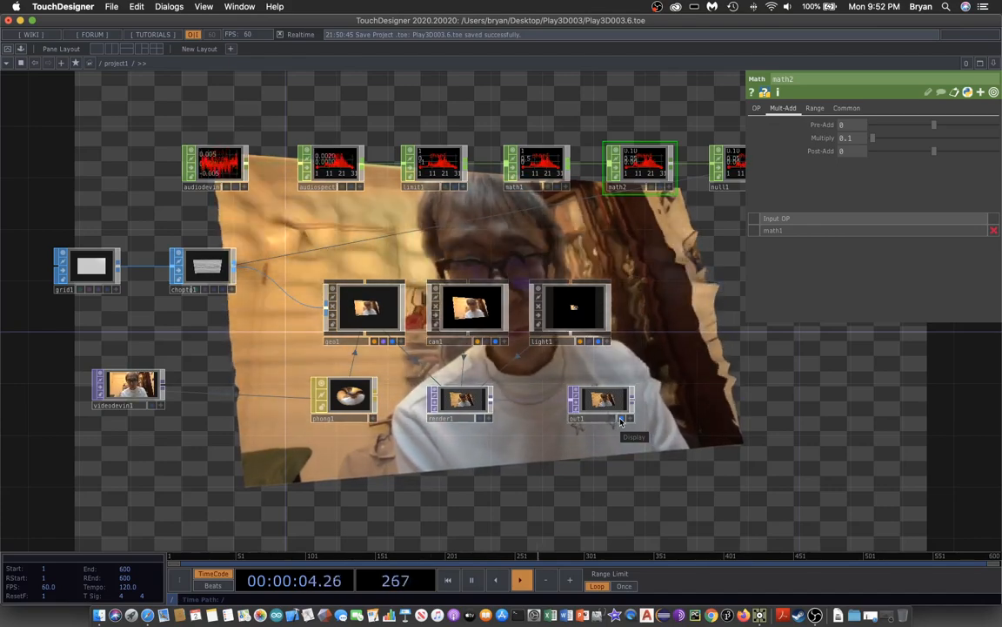
left_click(620, 421)
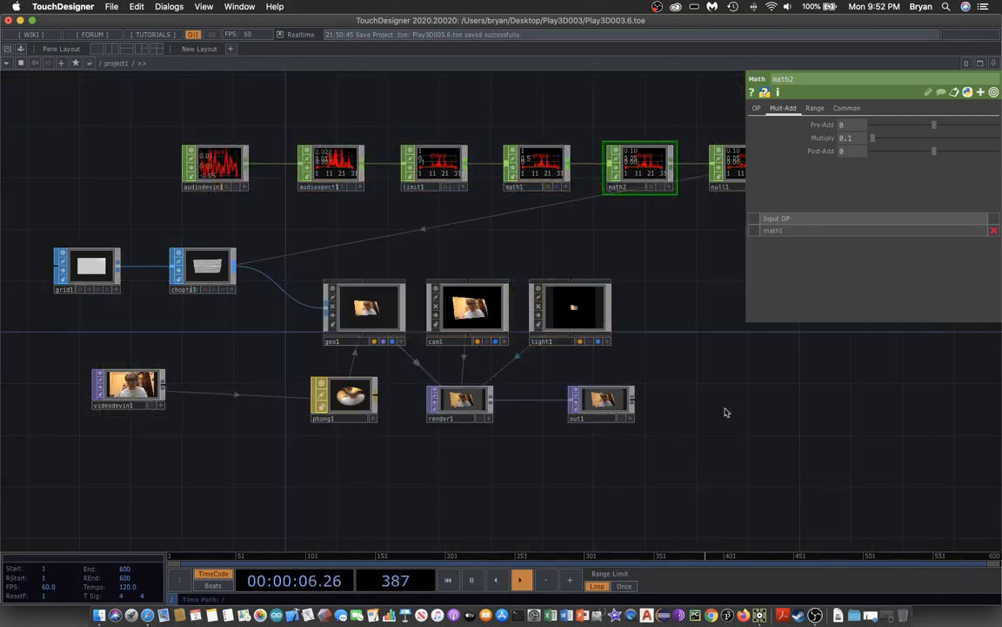
scroll(727, 413, "up", 3)
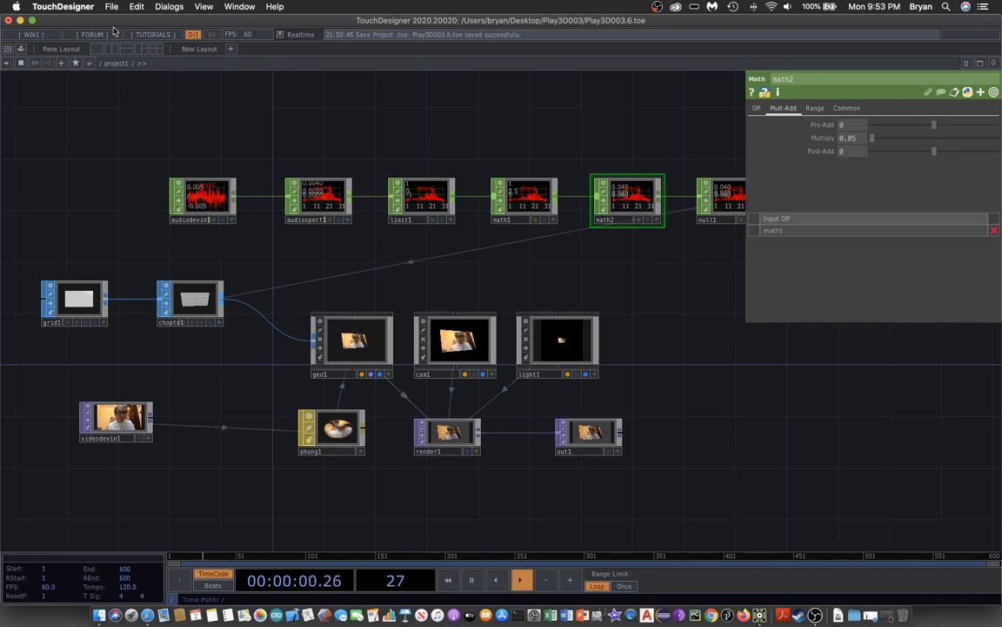
- Set the opening size of the root-level perform window to Fill and return to the project1 network
mouse_move(111, 24)
left_mouse_down()
mouse_move(146, 24)
mouse_move(122, 24)
left_mouse_up()
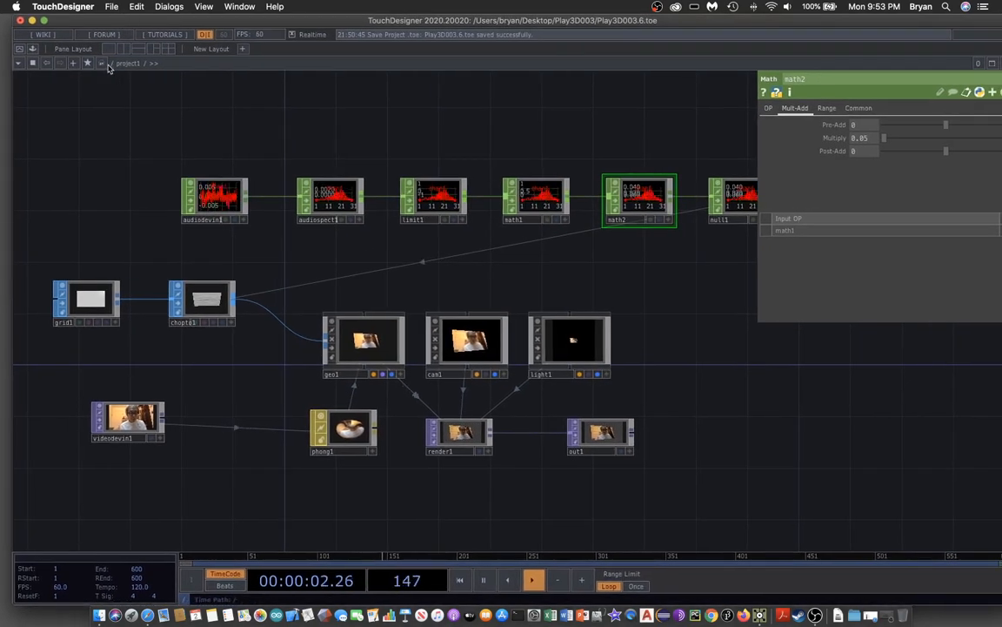
left_click(102, 62)
left_click(108, 82)
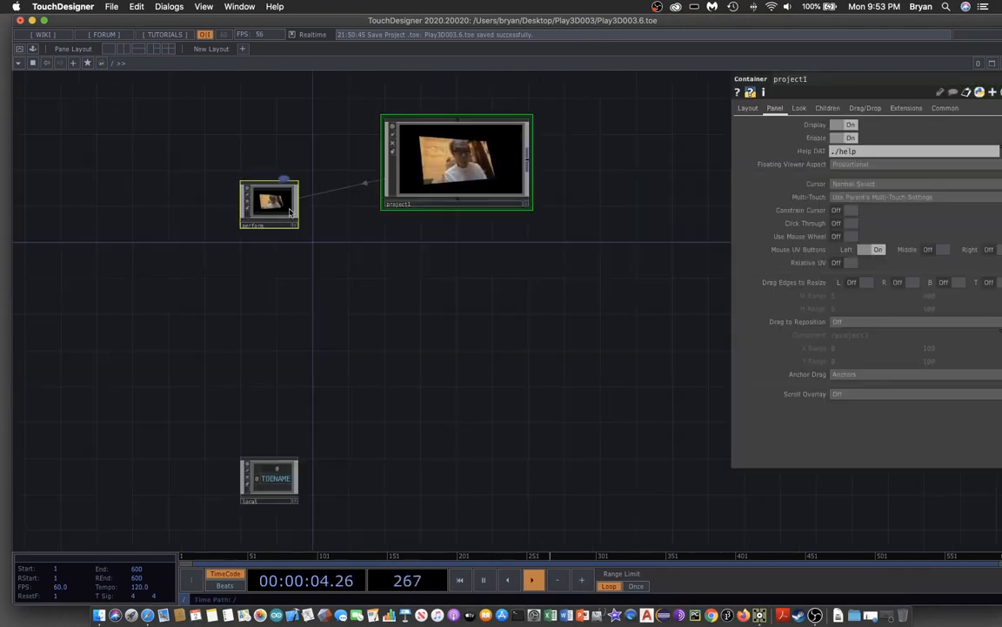
left_click(281, 200)
left_click(870, 269)
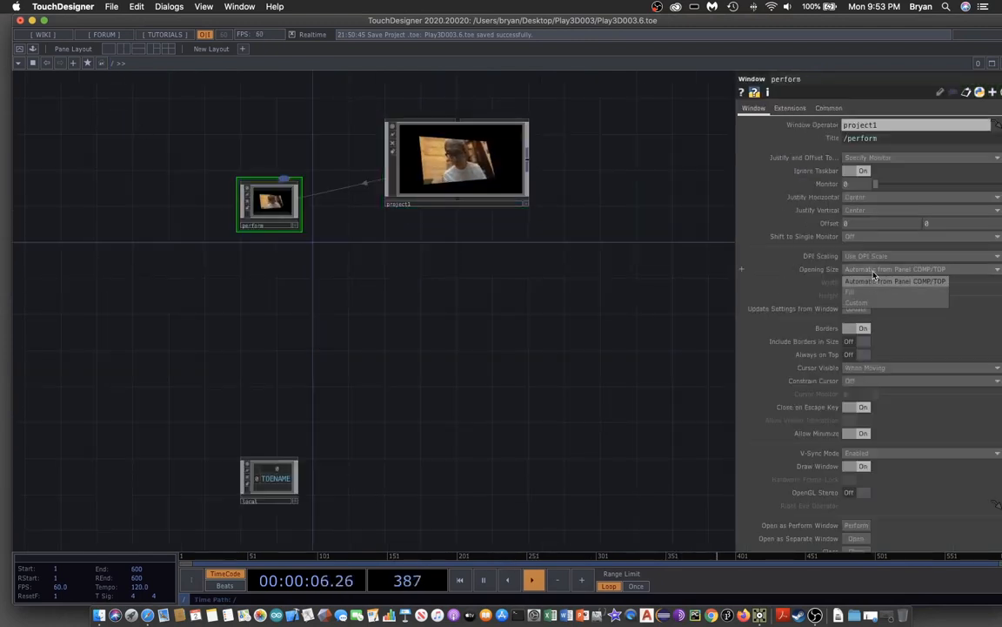
left_click(866, 294)
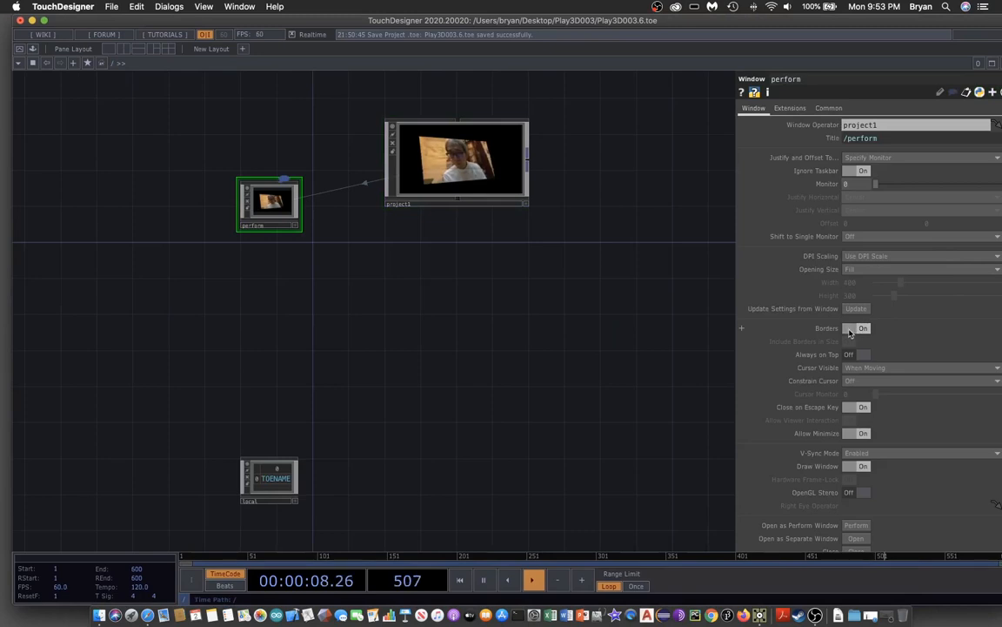
double_click(476, 159)
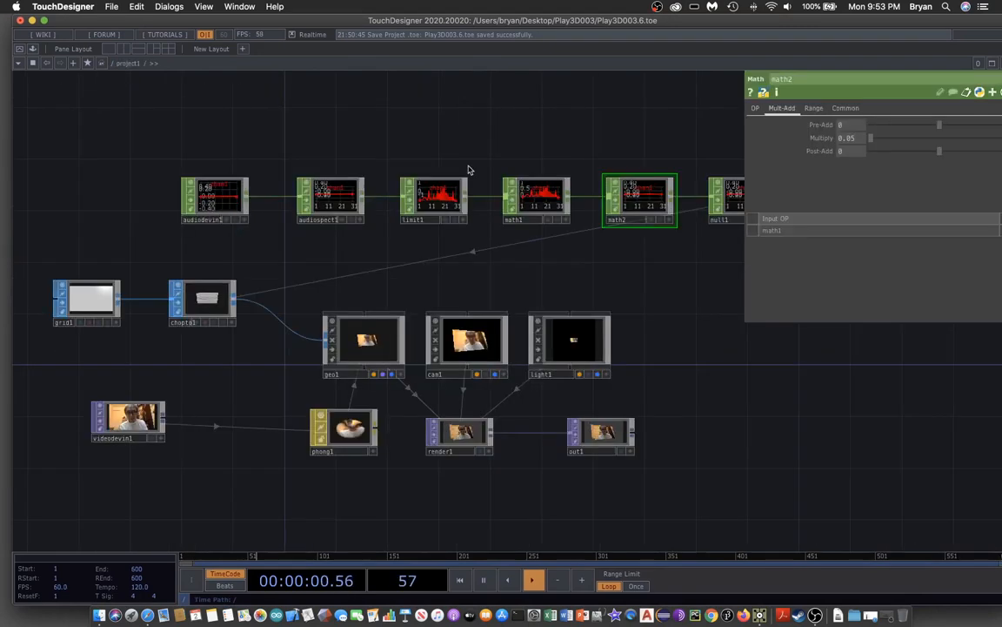
- Save the project and hide the operator parameter display
left_click(111, 6)
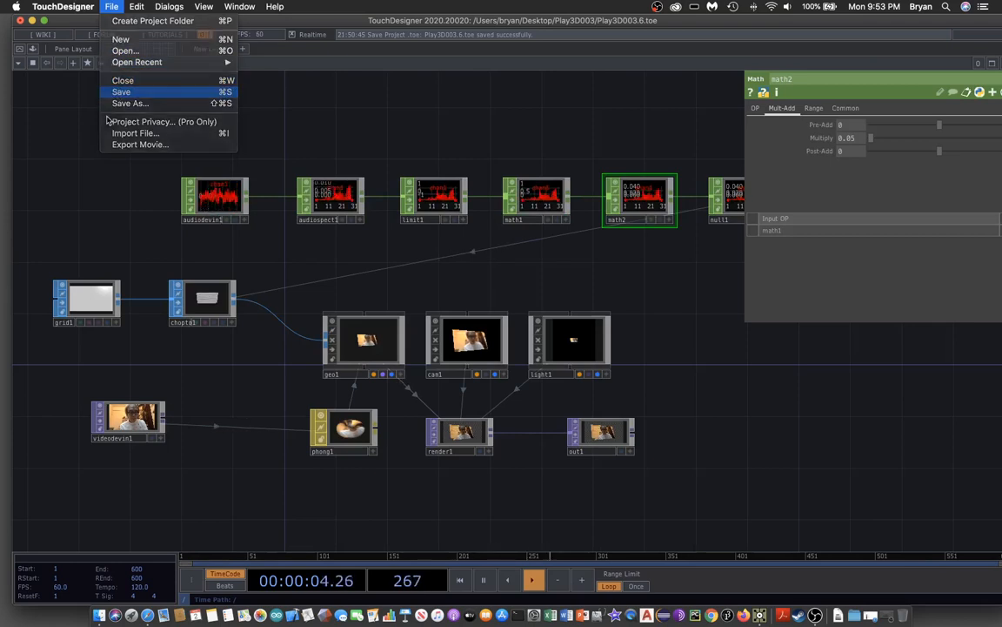
left_click(118, 92)
key("p")
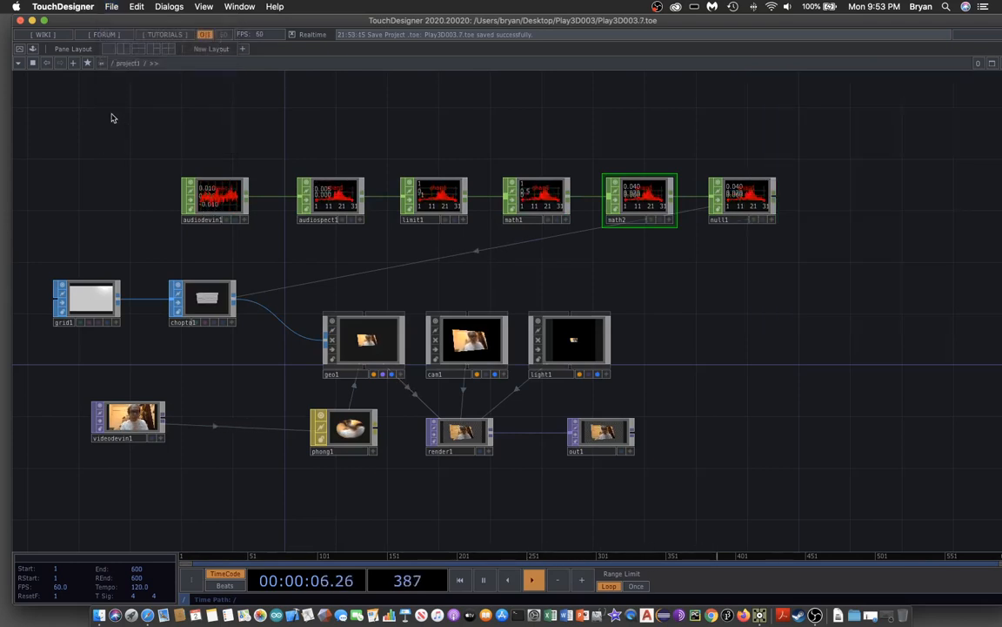
- Launch perform mode to show the audio-deformed webcam grid full screen
left_click_drag(117, 21, 108, 21)
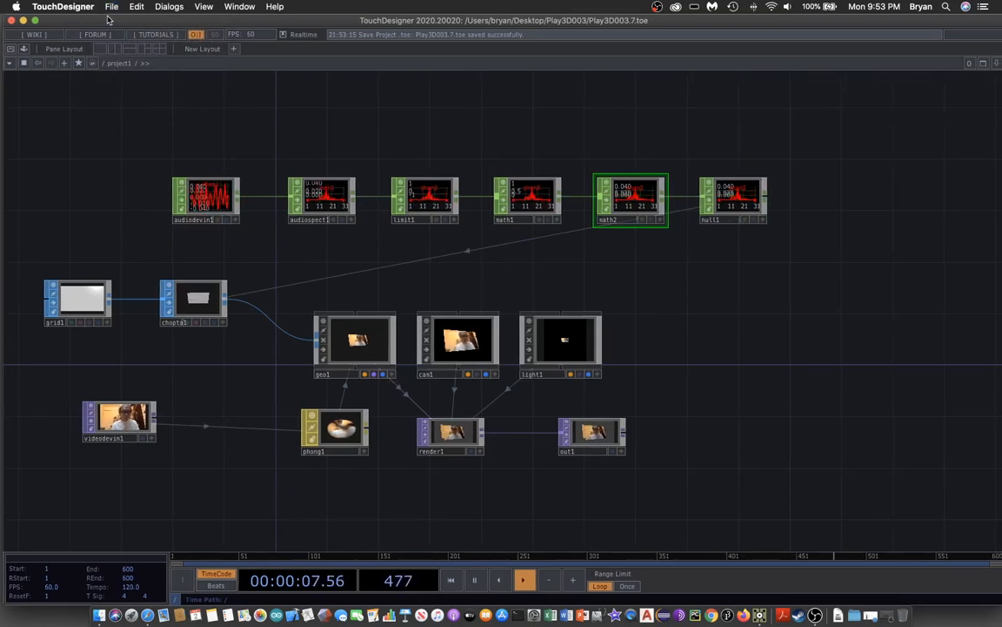
left_click(9, 50)
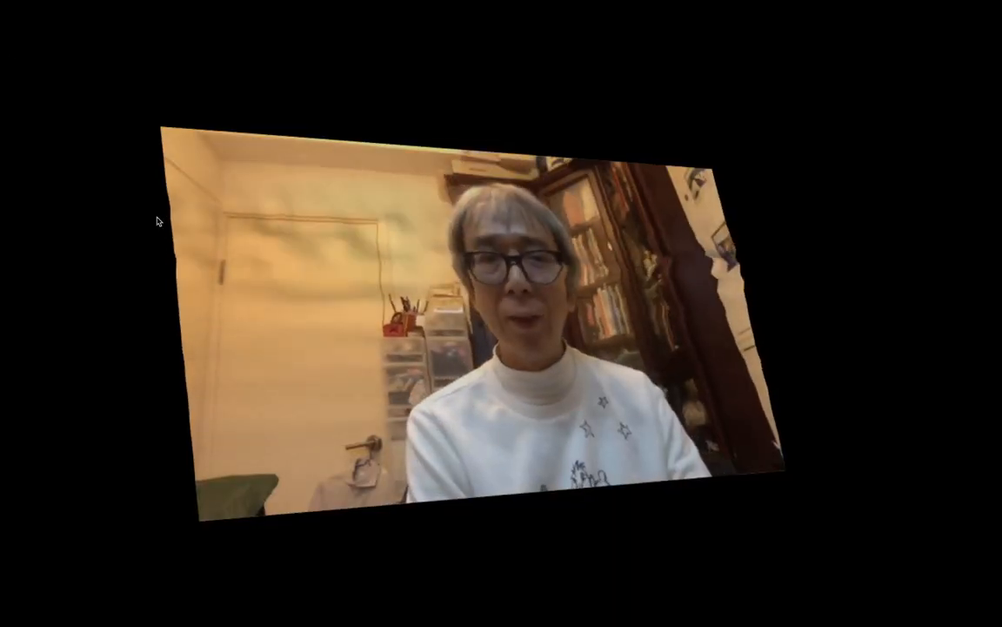